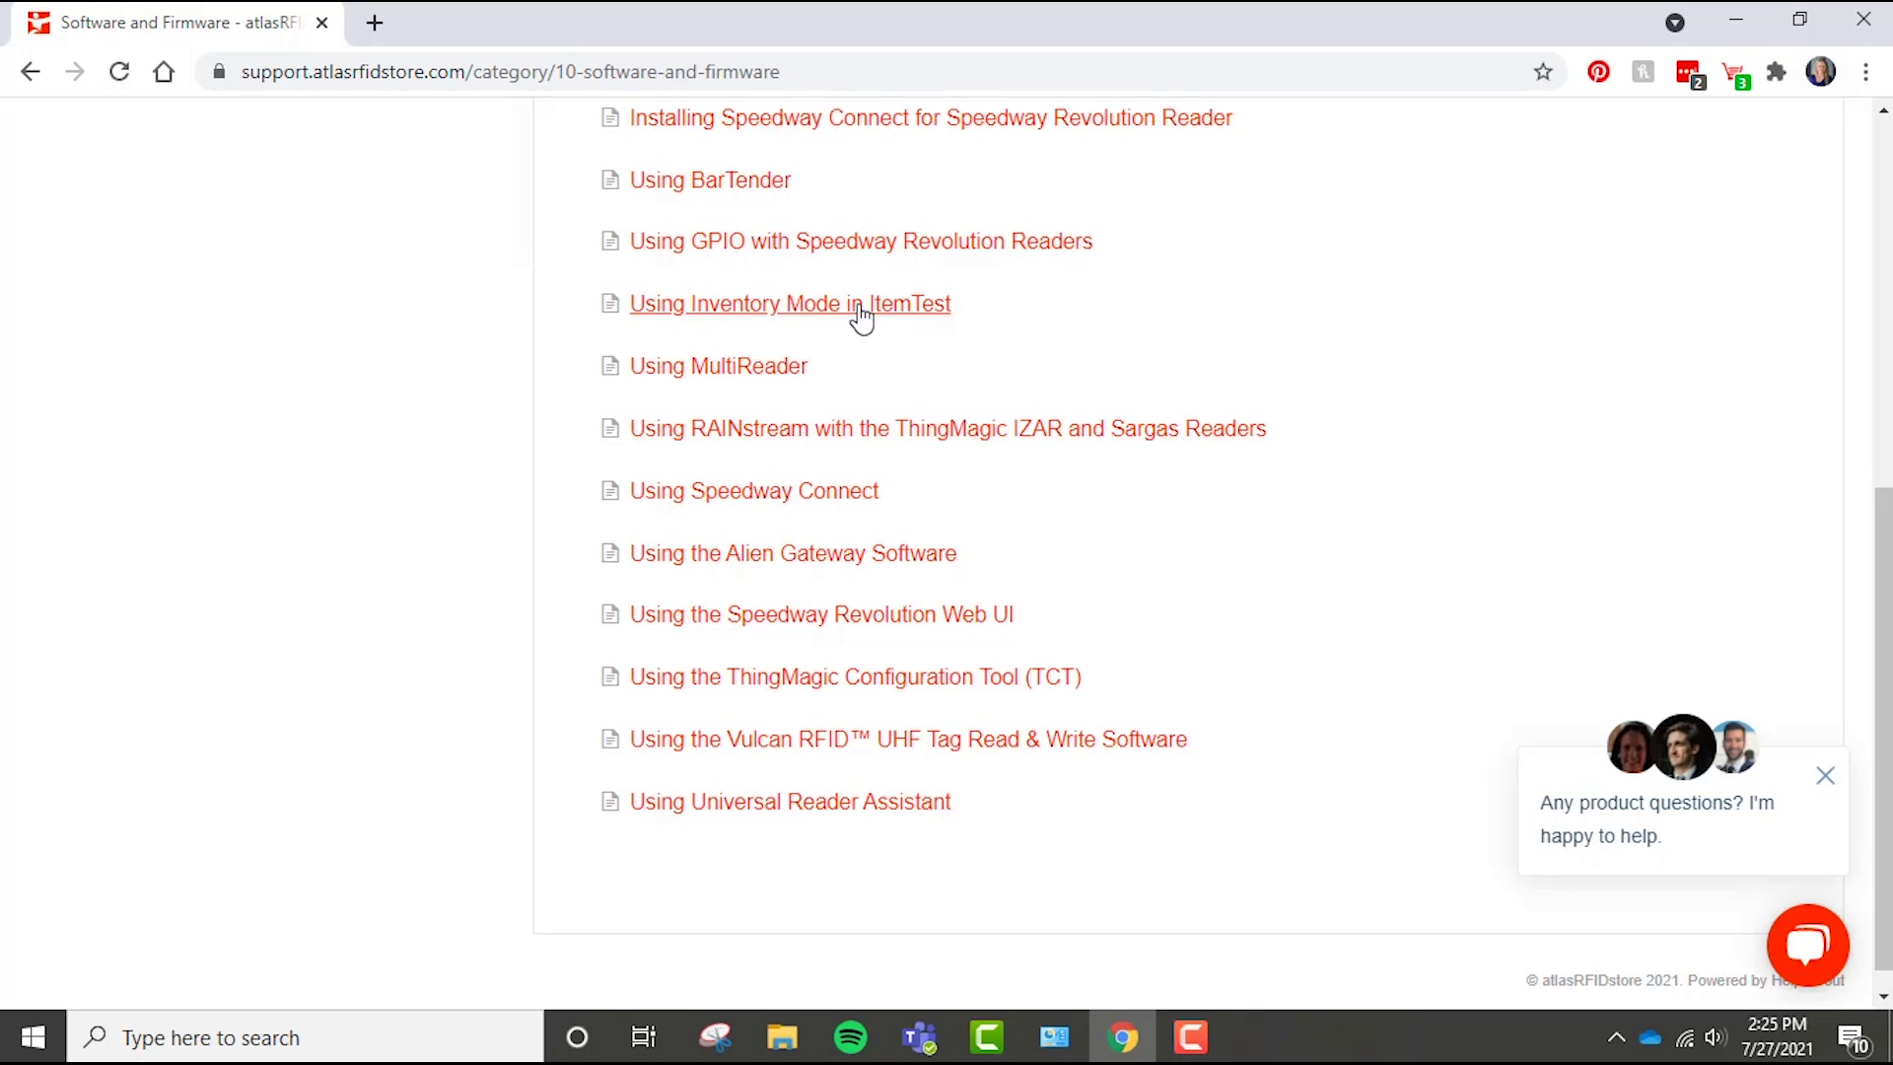
# Download Impinj_ItemTest_v2.6.0.zip through the ItemTest link in the article "Using Inventory Mode in ItemTest".
pyautogui.click(858, 308)
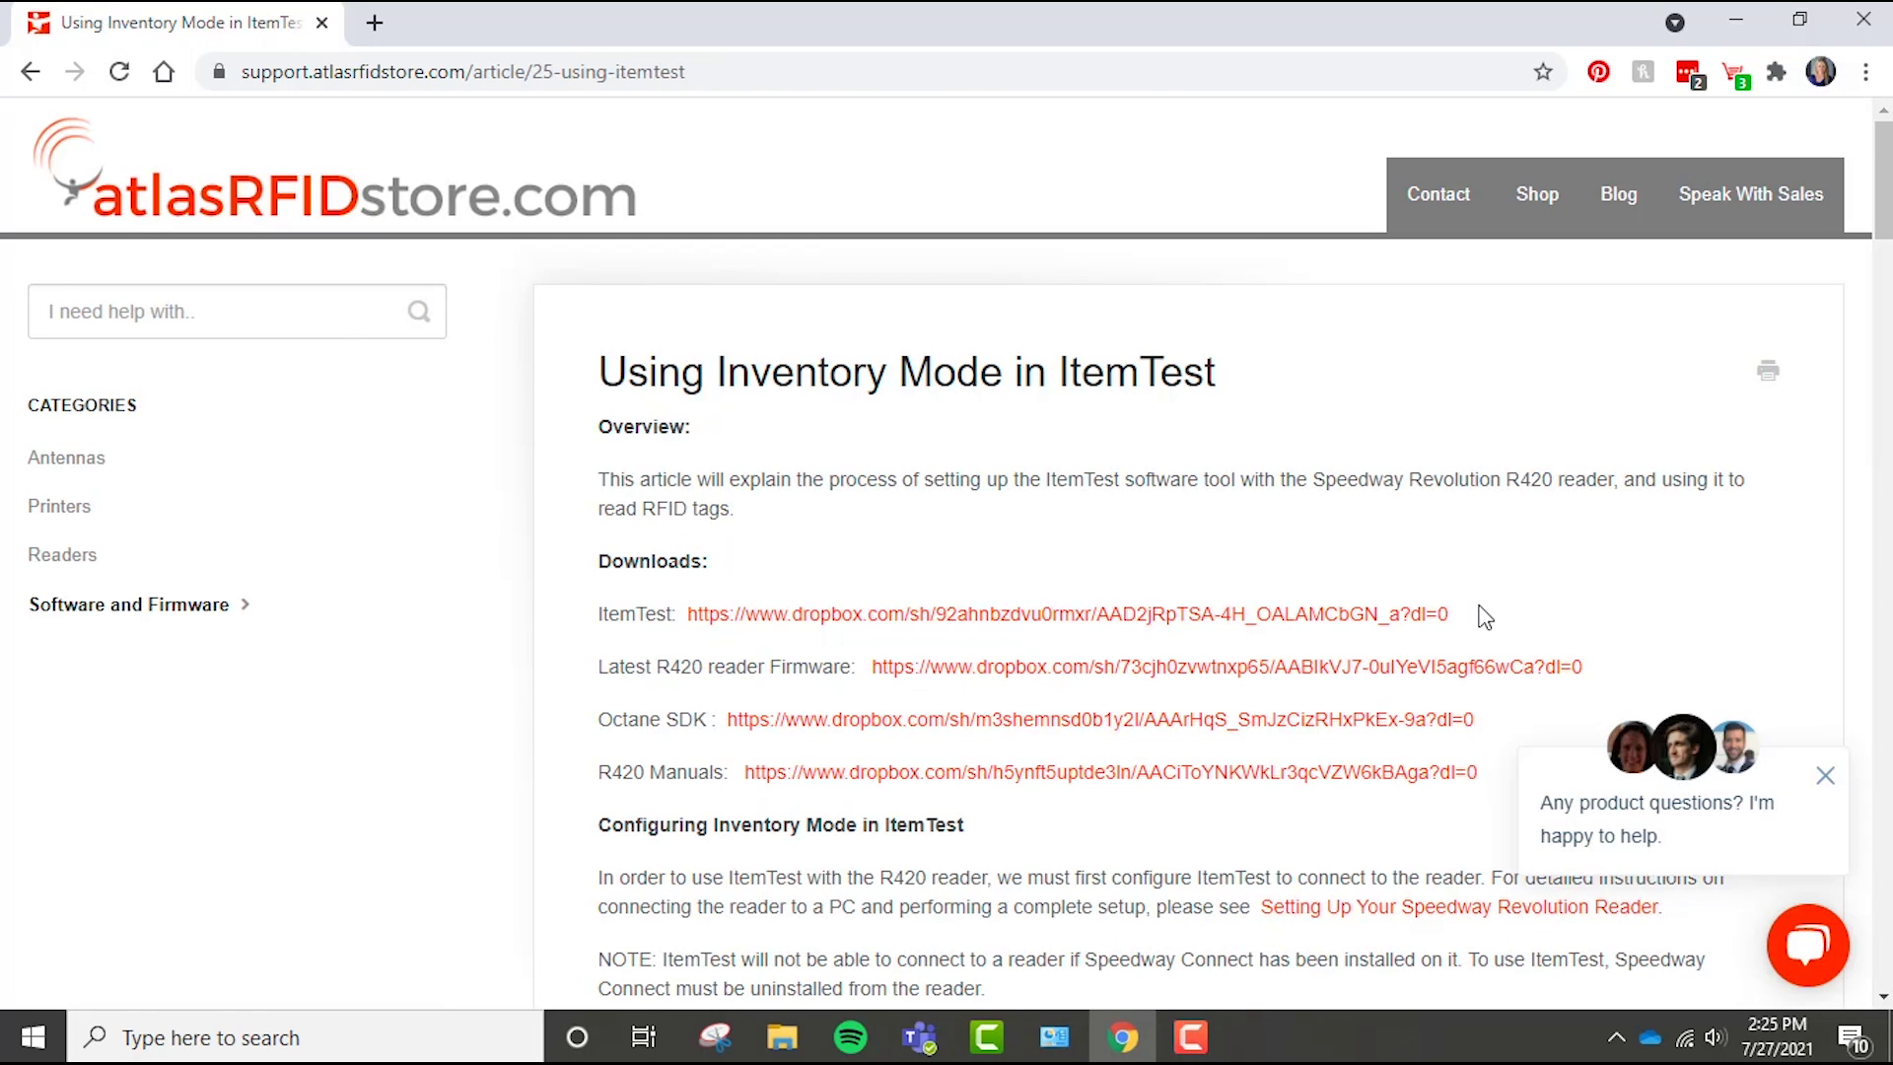
pyautogui.click(1347, 623)
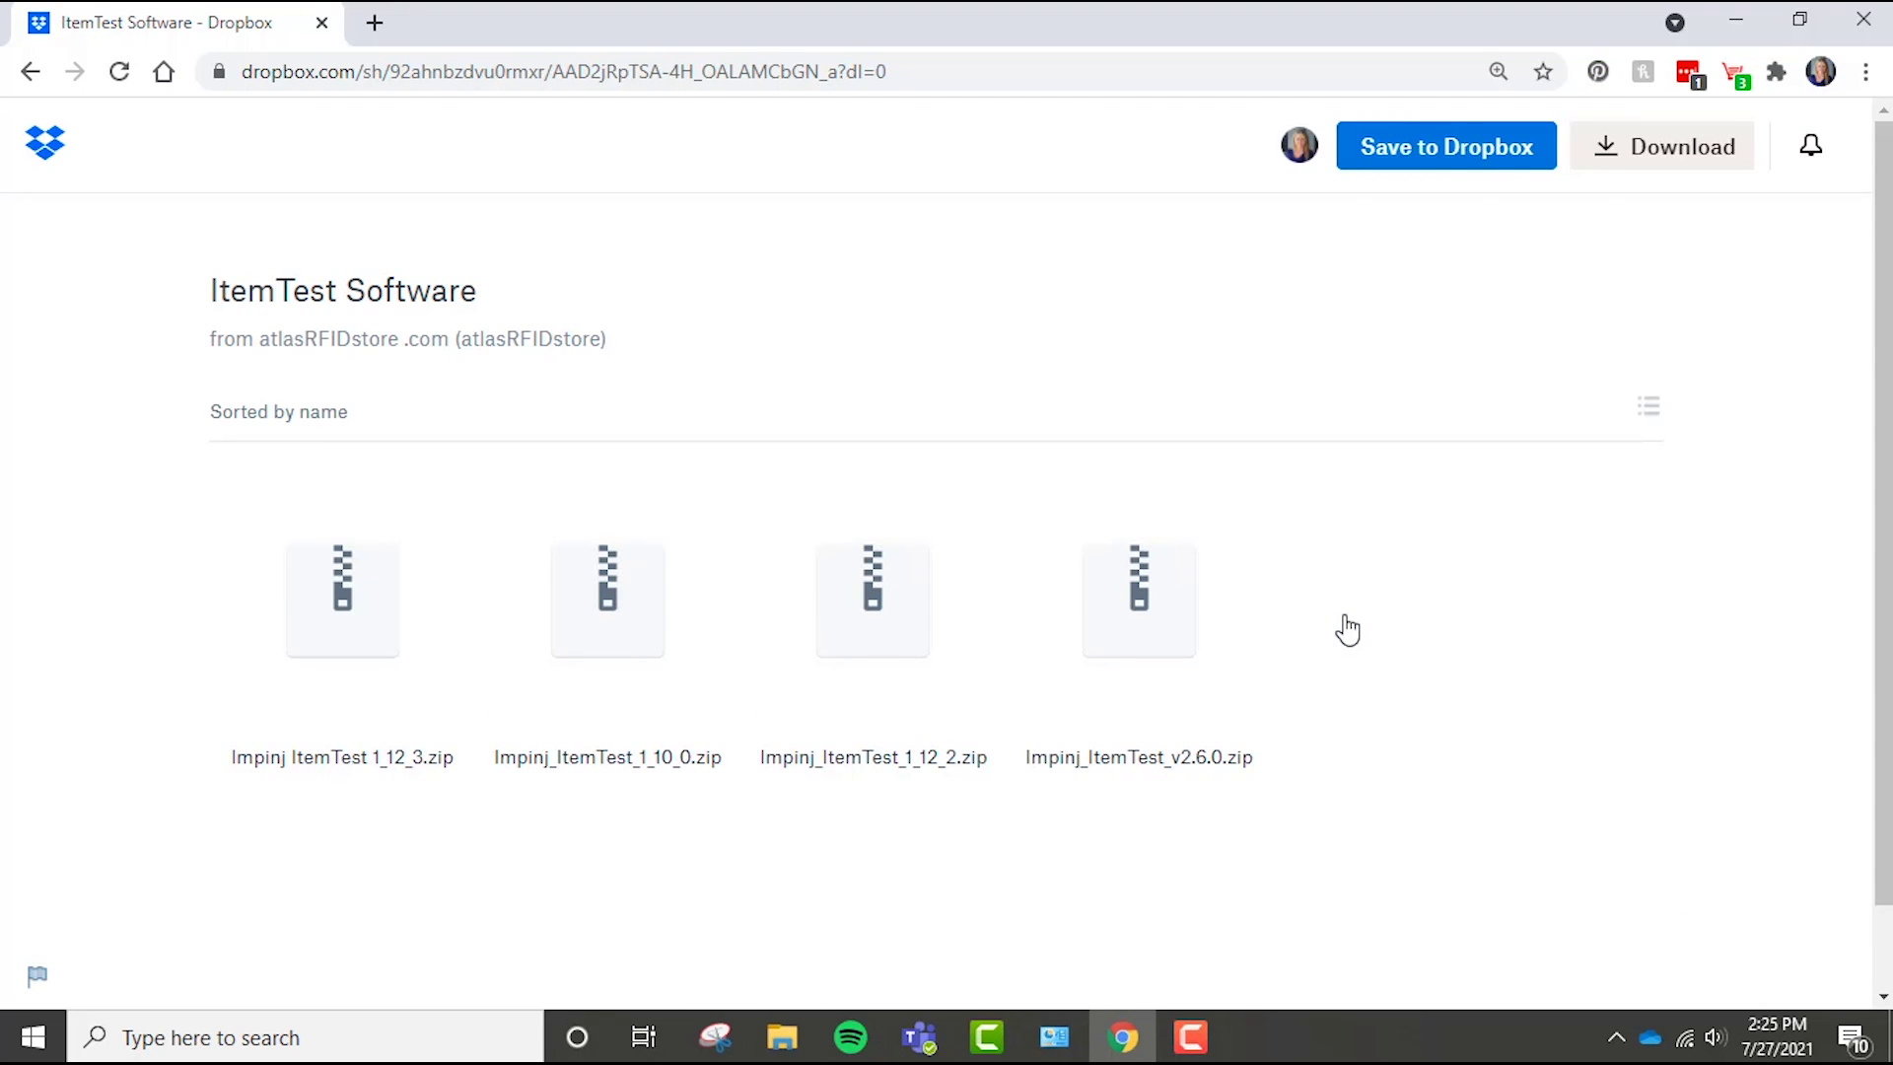
pyautogui.click(1650, 416)
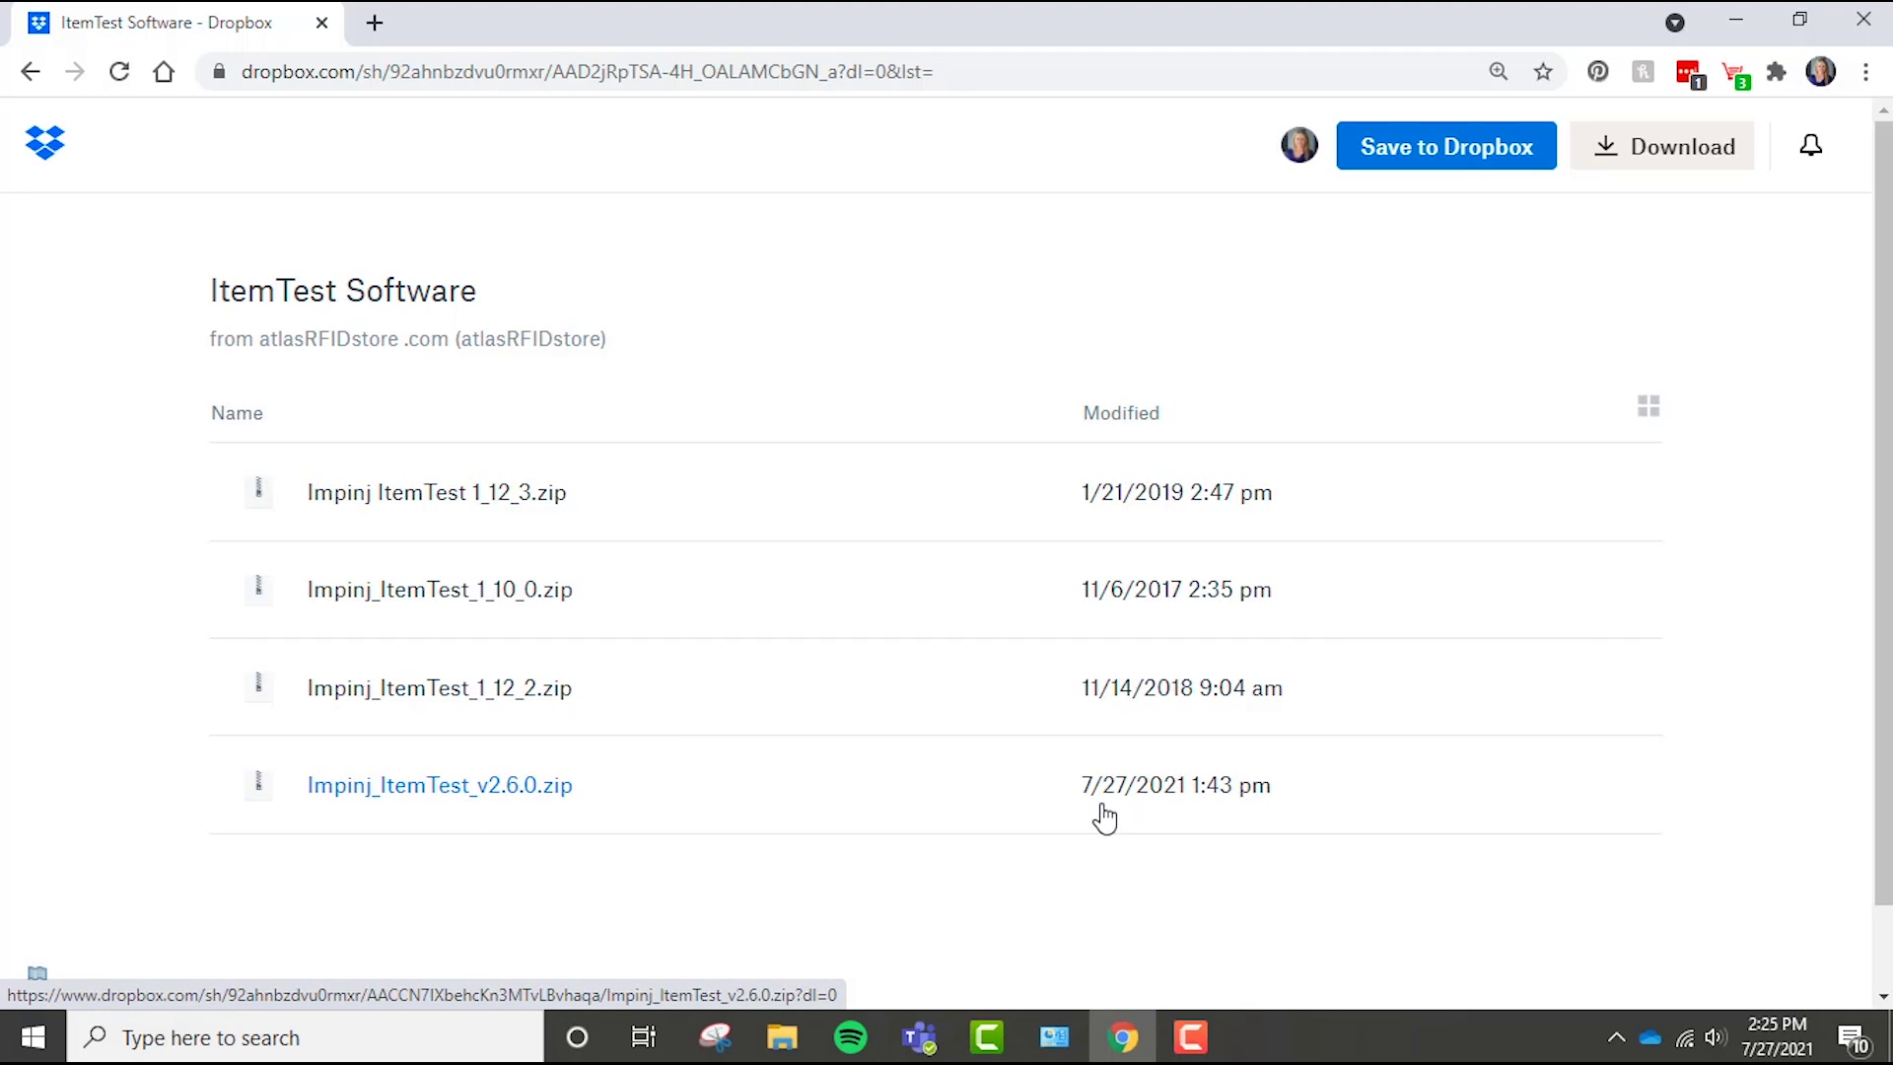
pyautogui.click(444, 787)
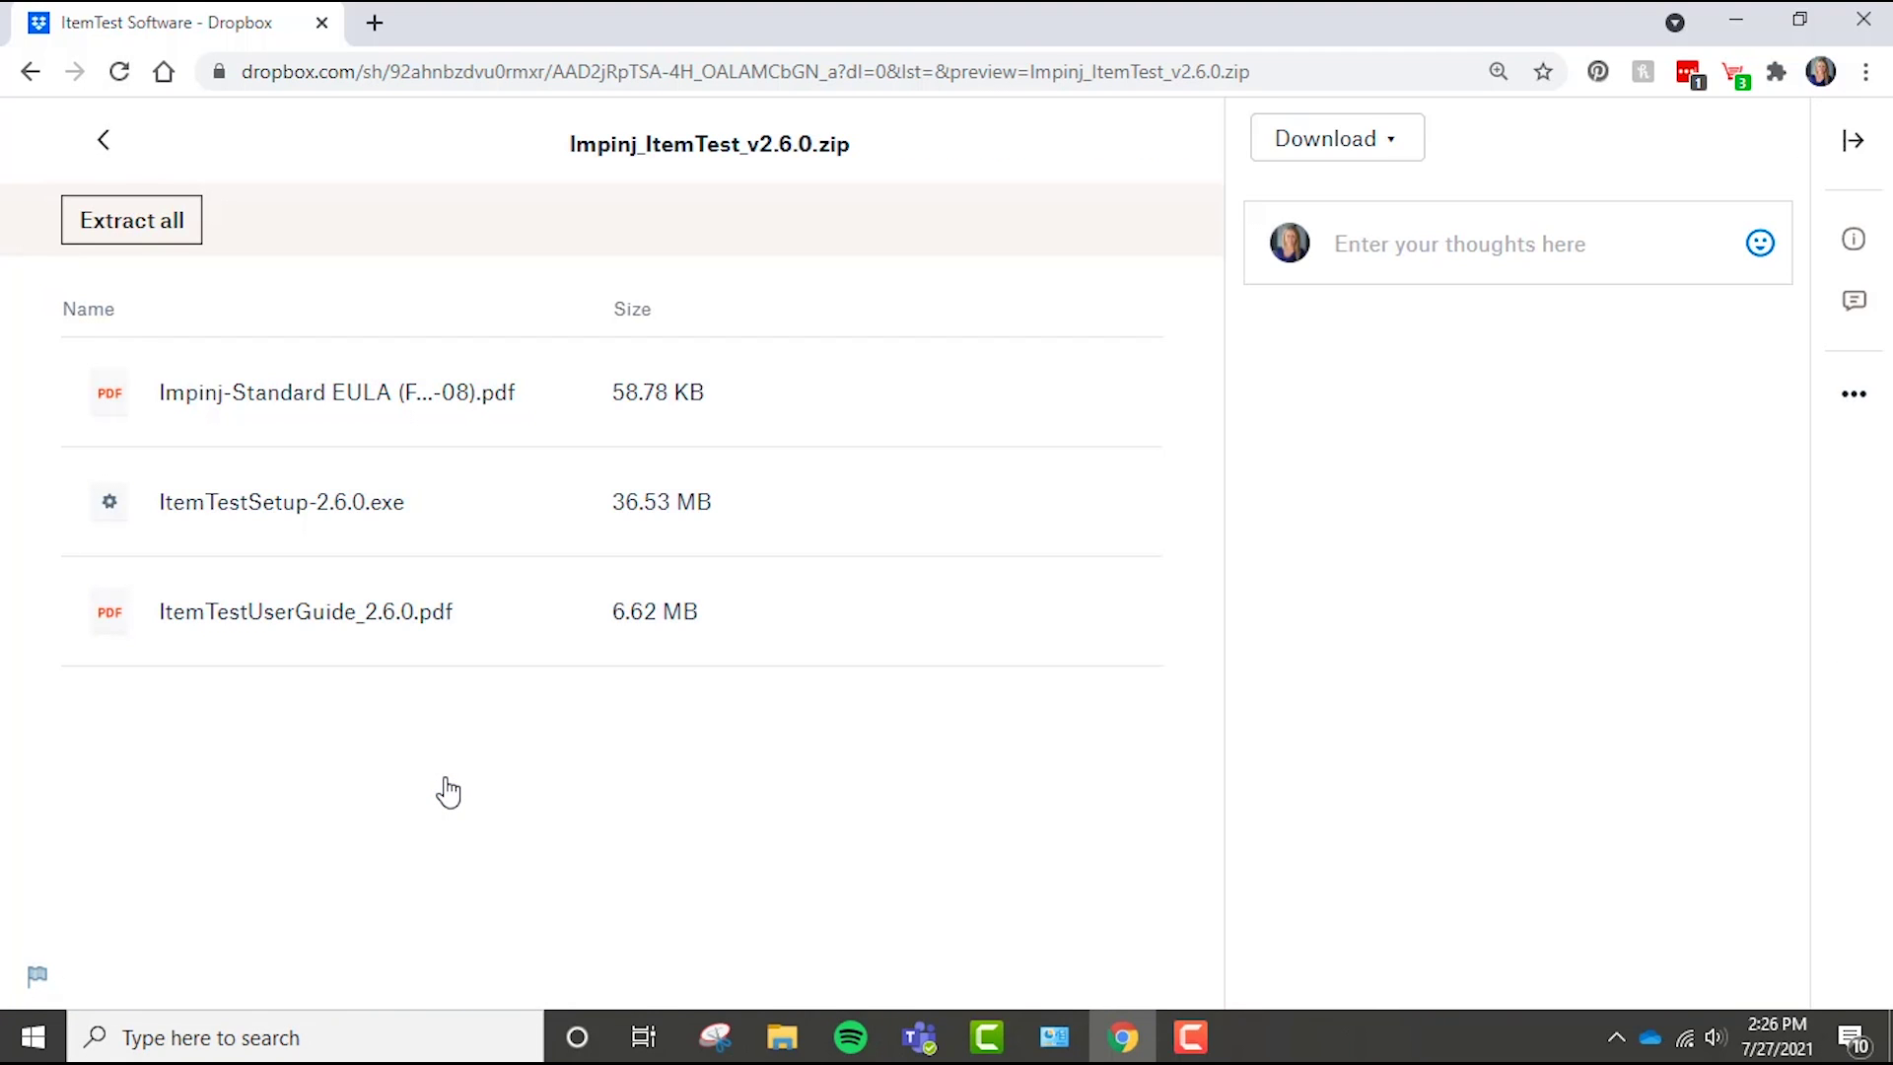
pyautogui.click(1322, 133)
pyautogui.click(1323, 214)
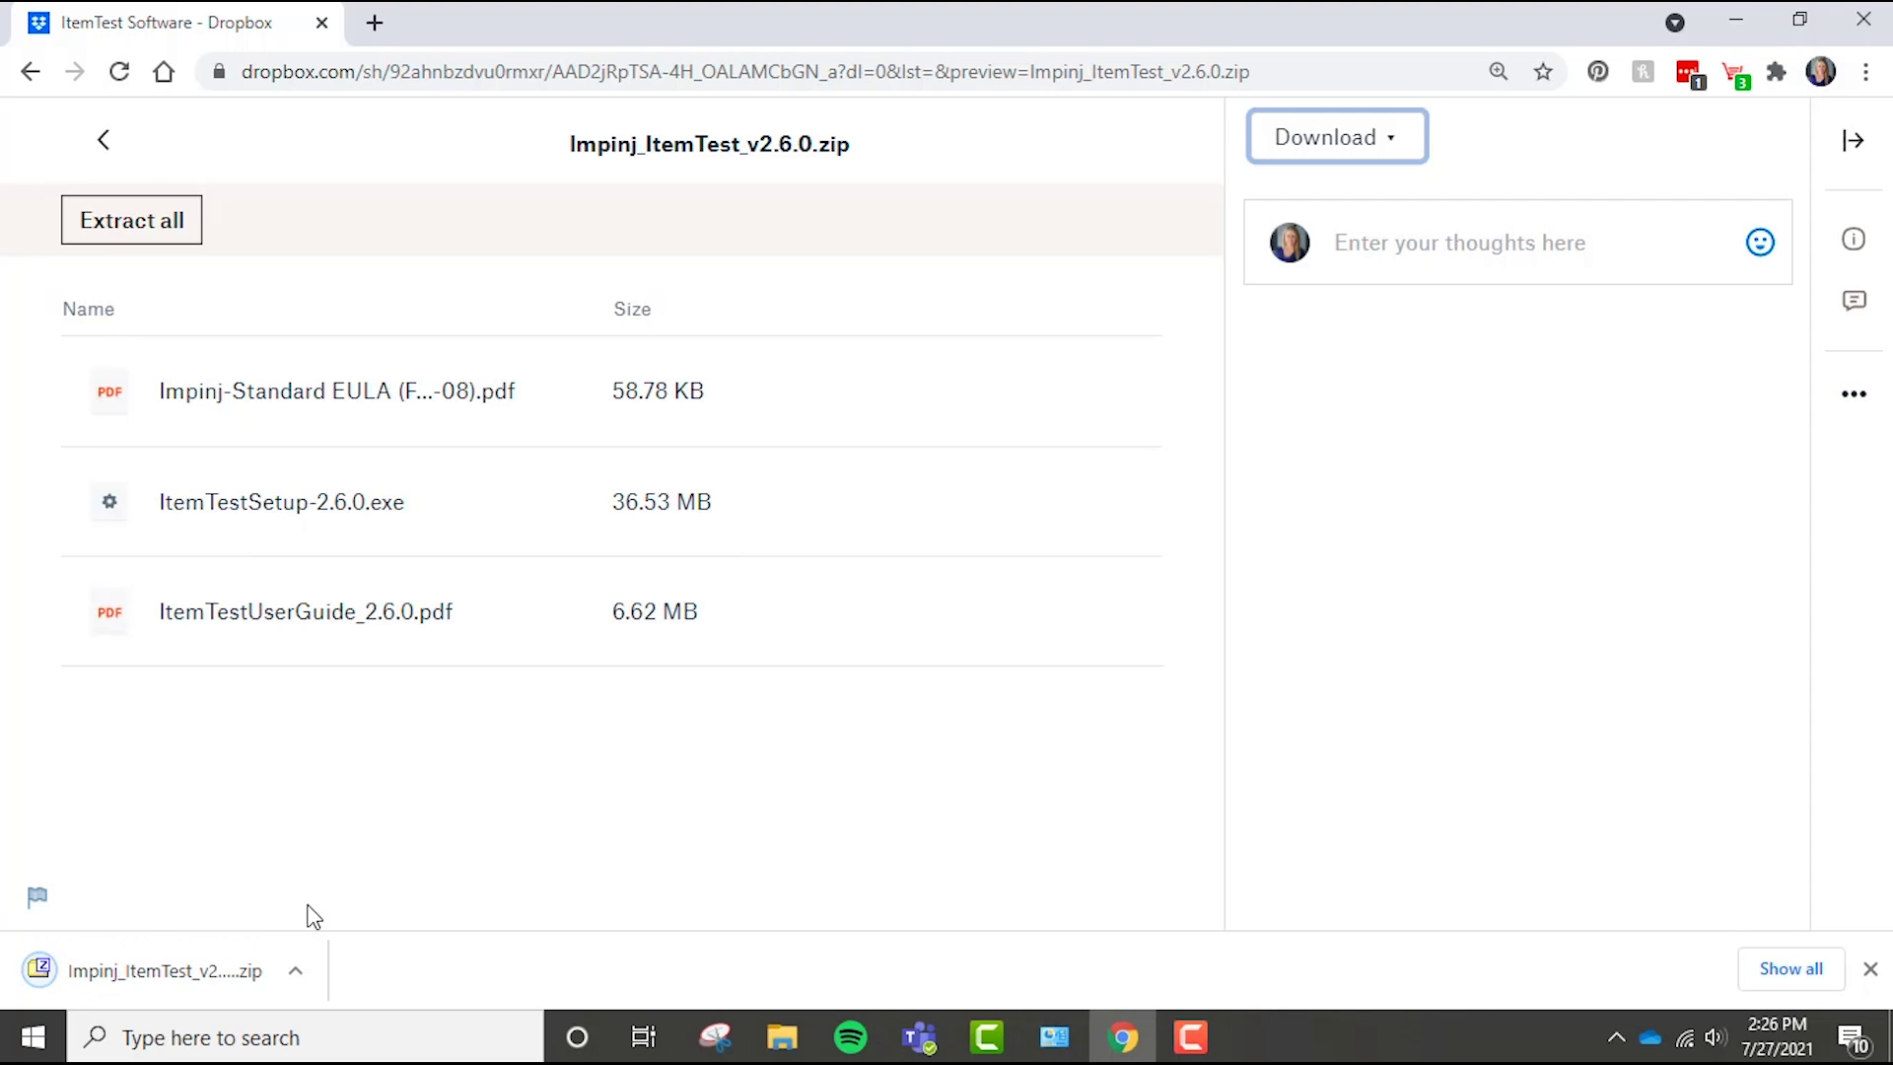
# Locate the downloaded Impinj_ItemTest_v2.6.0 (1) archive in its folder, extract it with 7-Zip to a folder of the same name and open that folder.
pyautogui.click(292, 971)
pyautogui.click(337, 881)
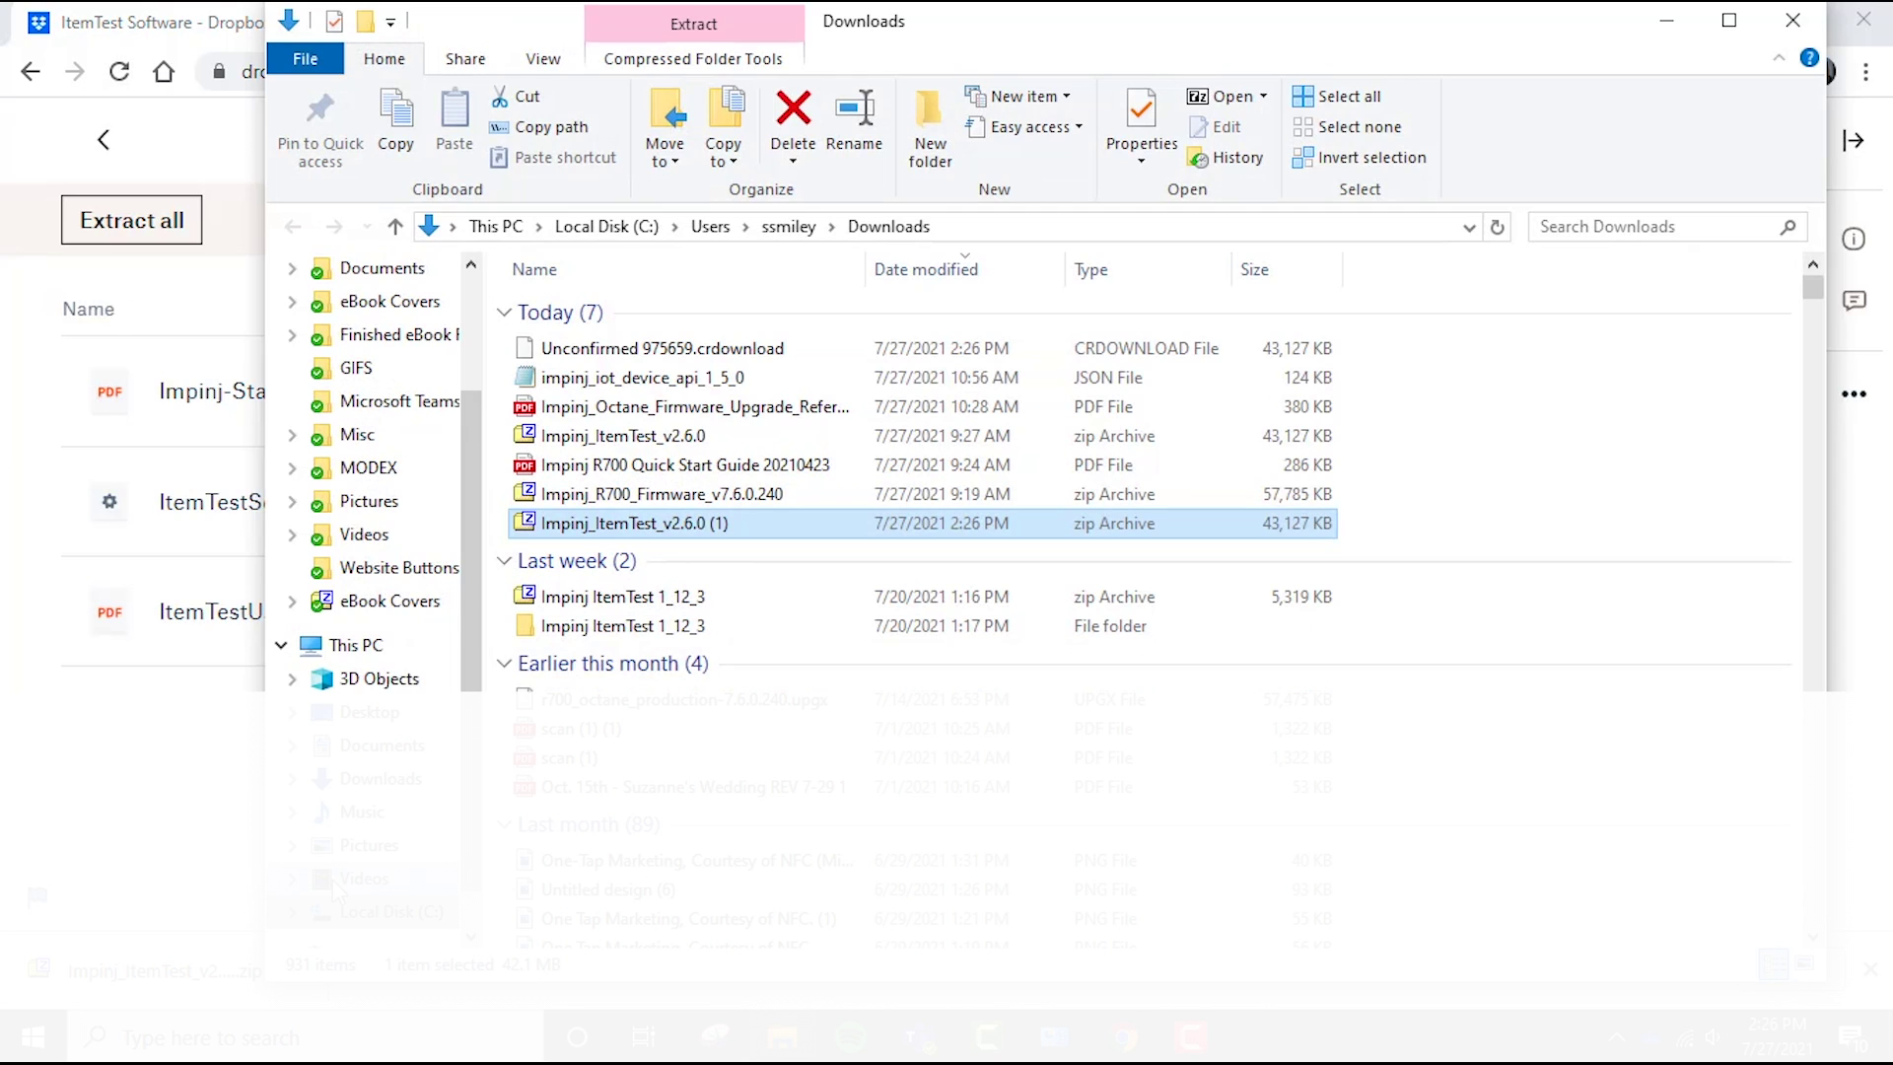
pyautogui.rightClick(735, 538)
pyautogui.moveTo(941, 491)
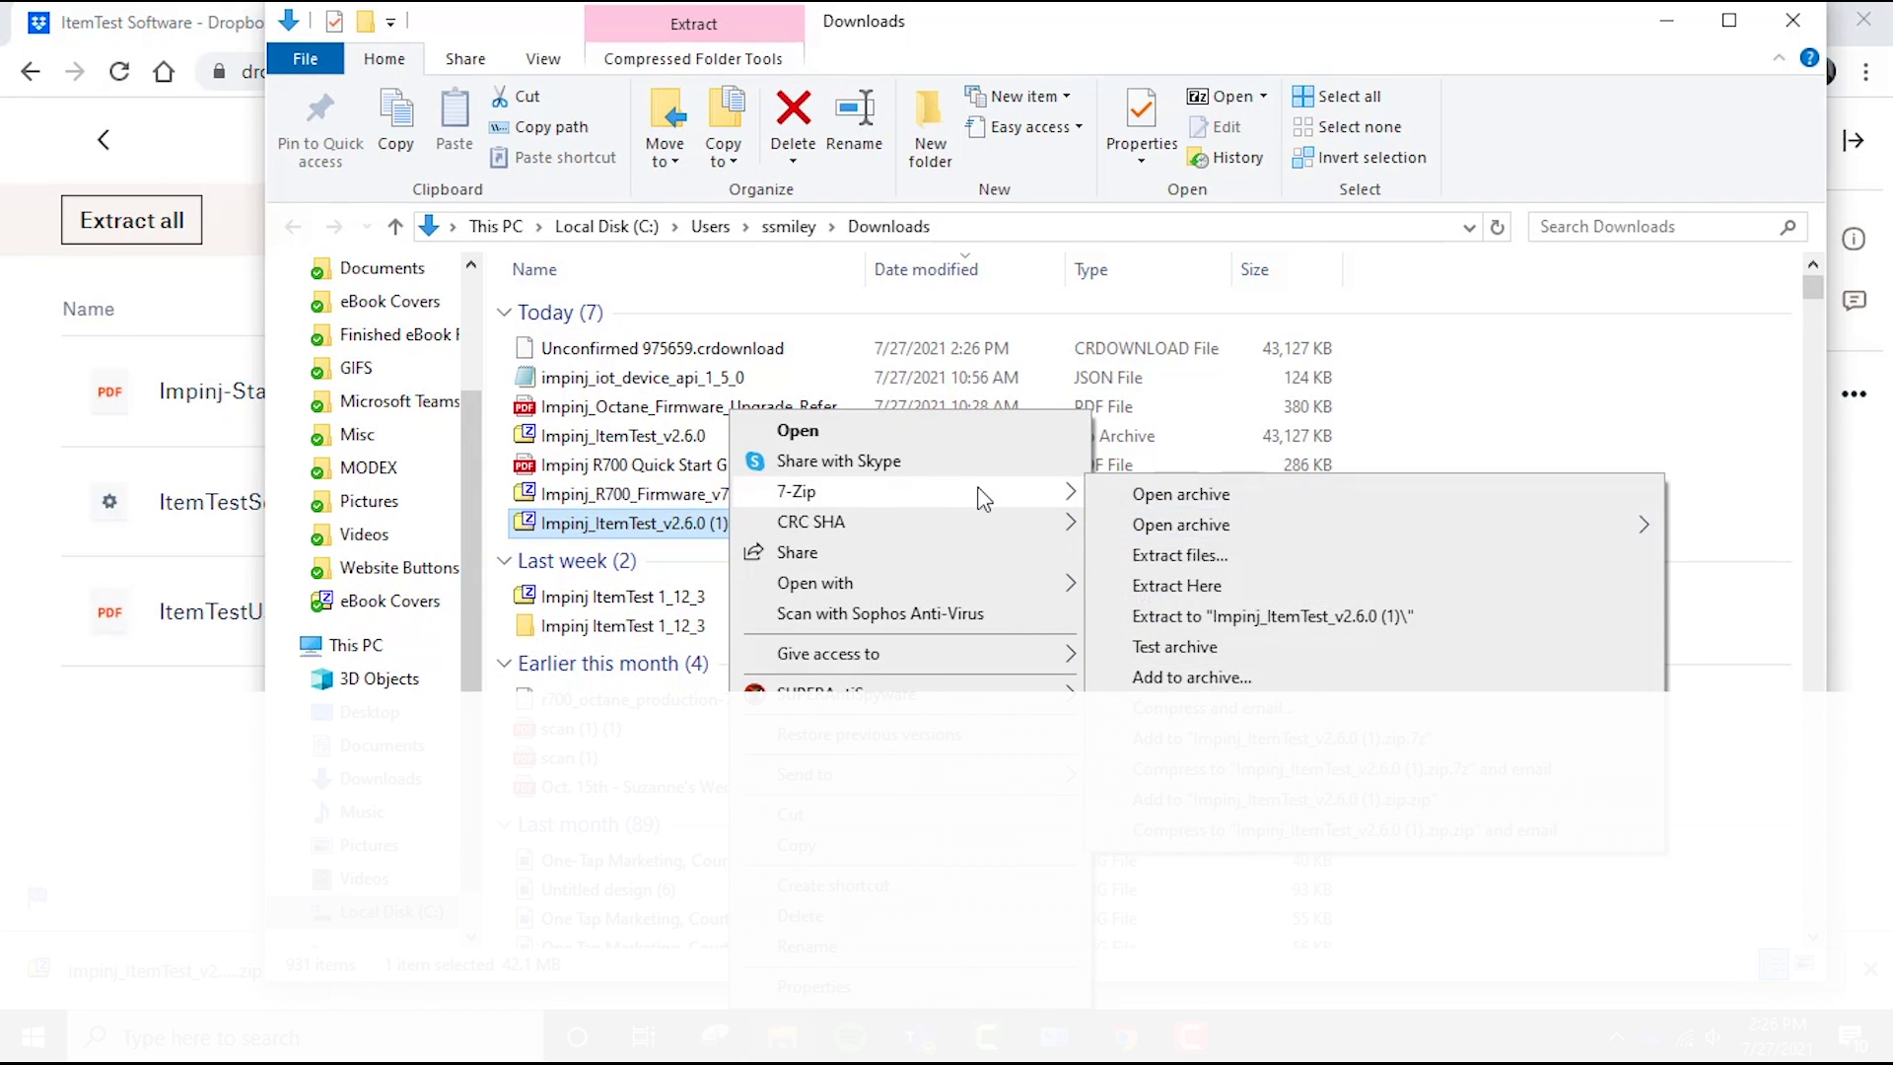
pyautogui.click(1157, 617)
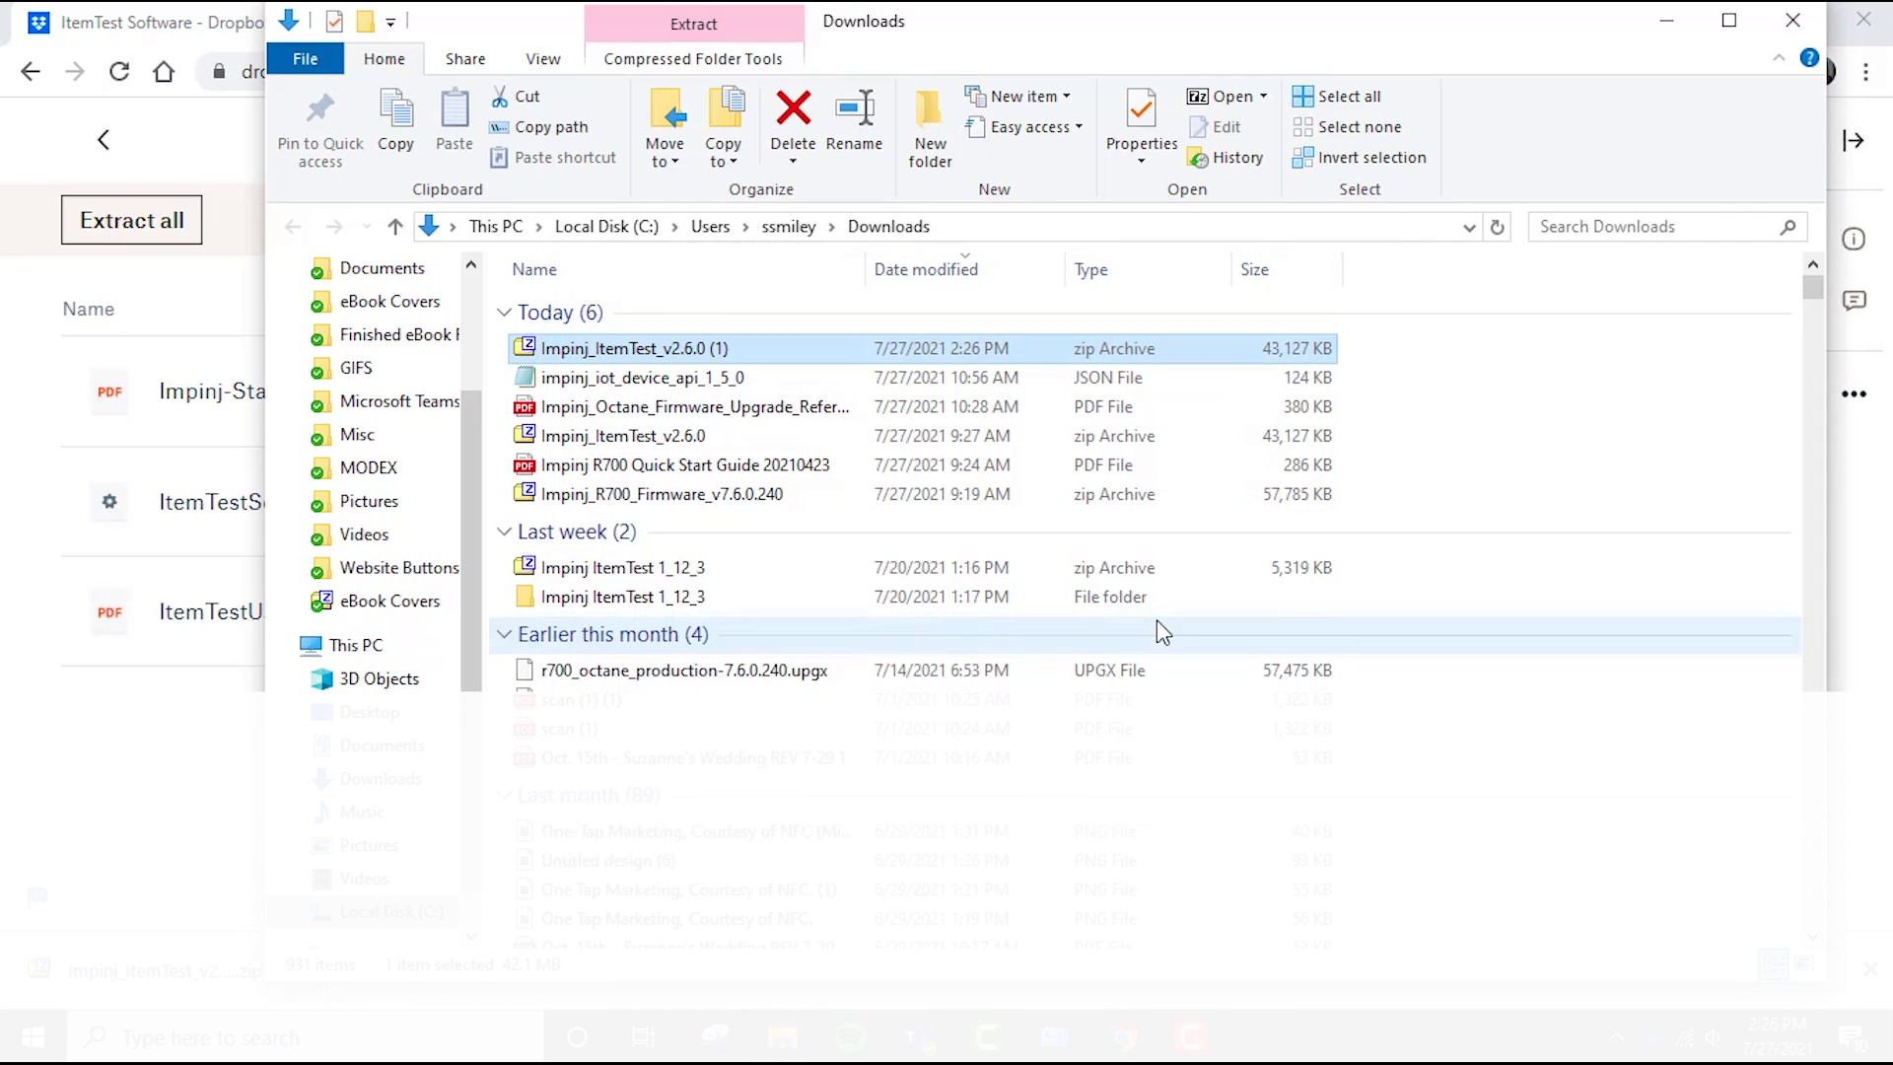
pyautogui.doubleClick(737, 525)
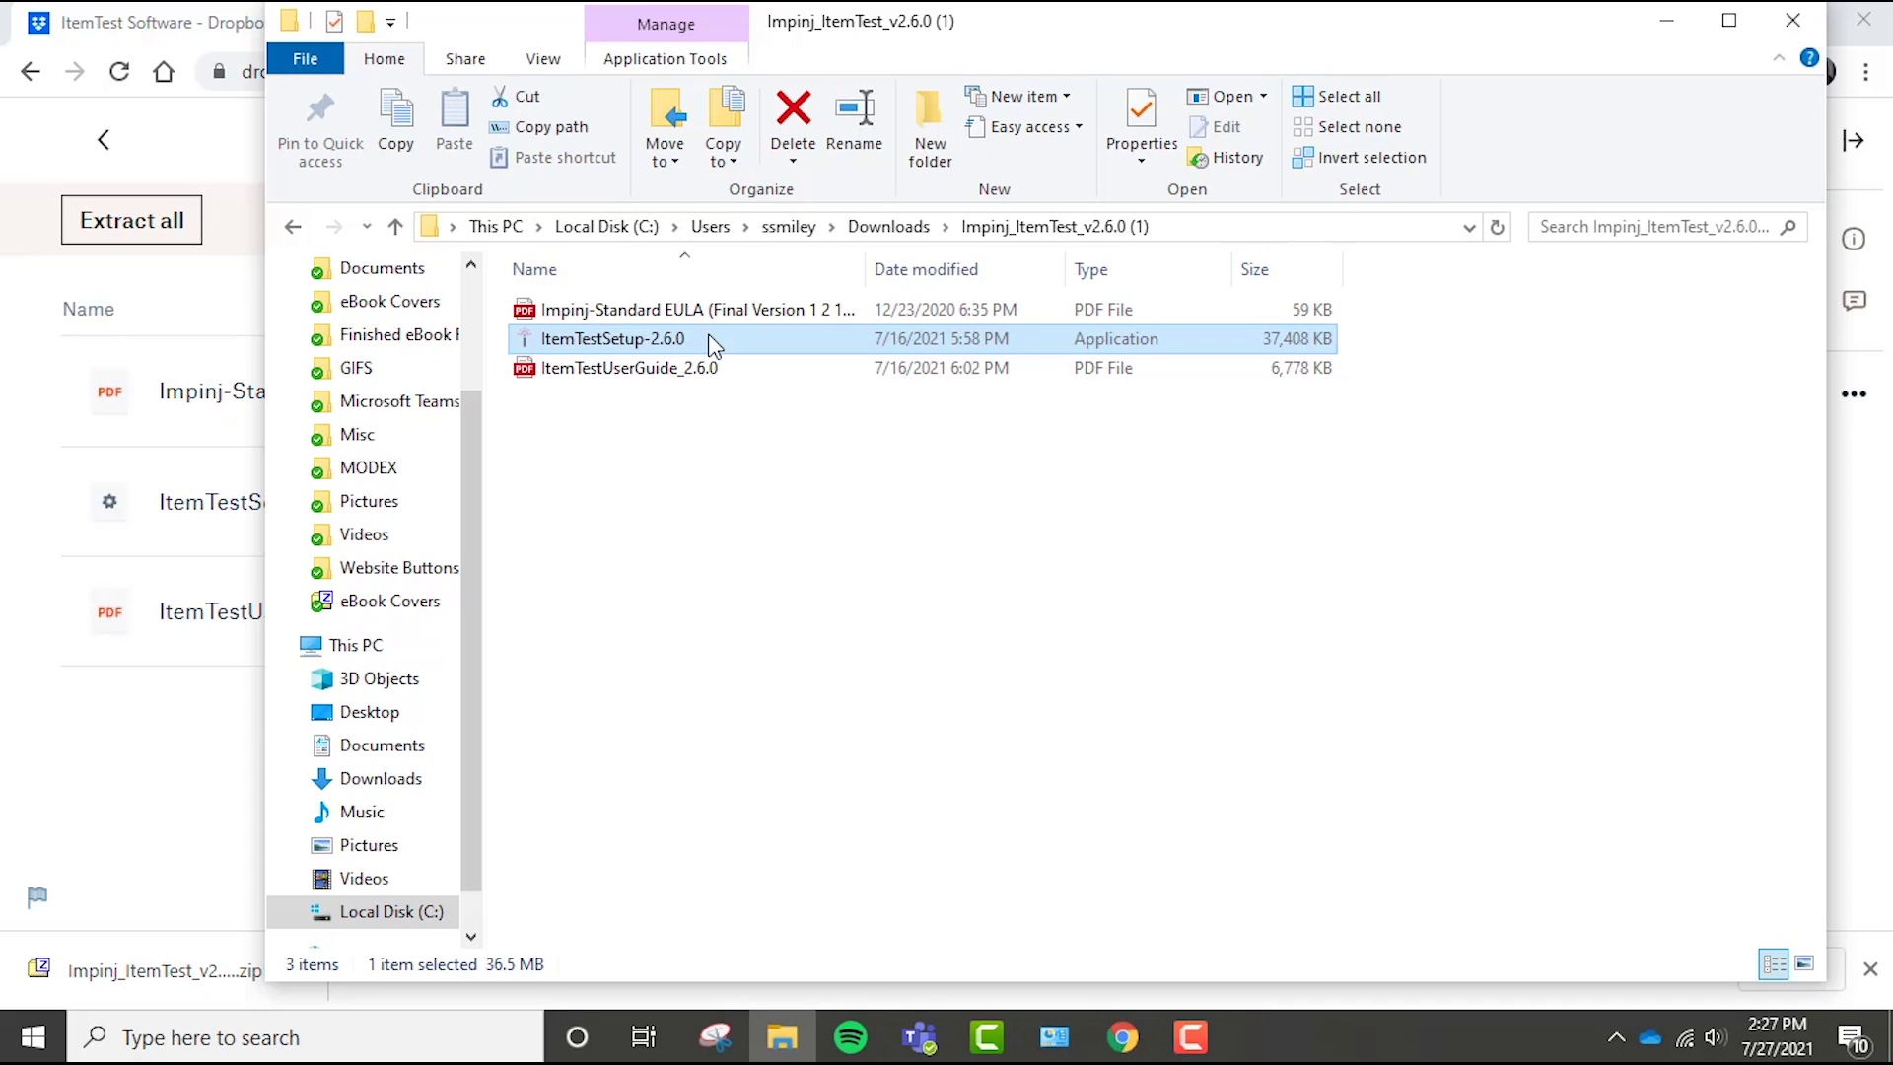
# Run the ItemTestSetup-2.6.0 installer and launch ItemTest from the desktop.
pyautogui.doubleClick(715, 345)
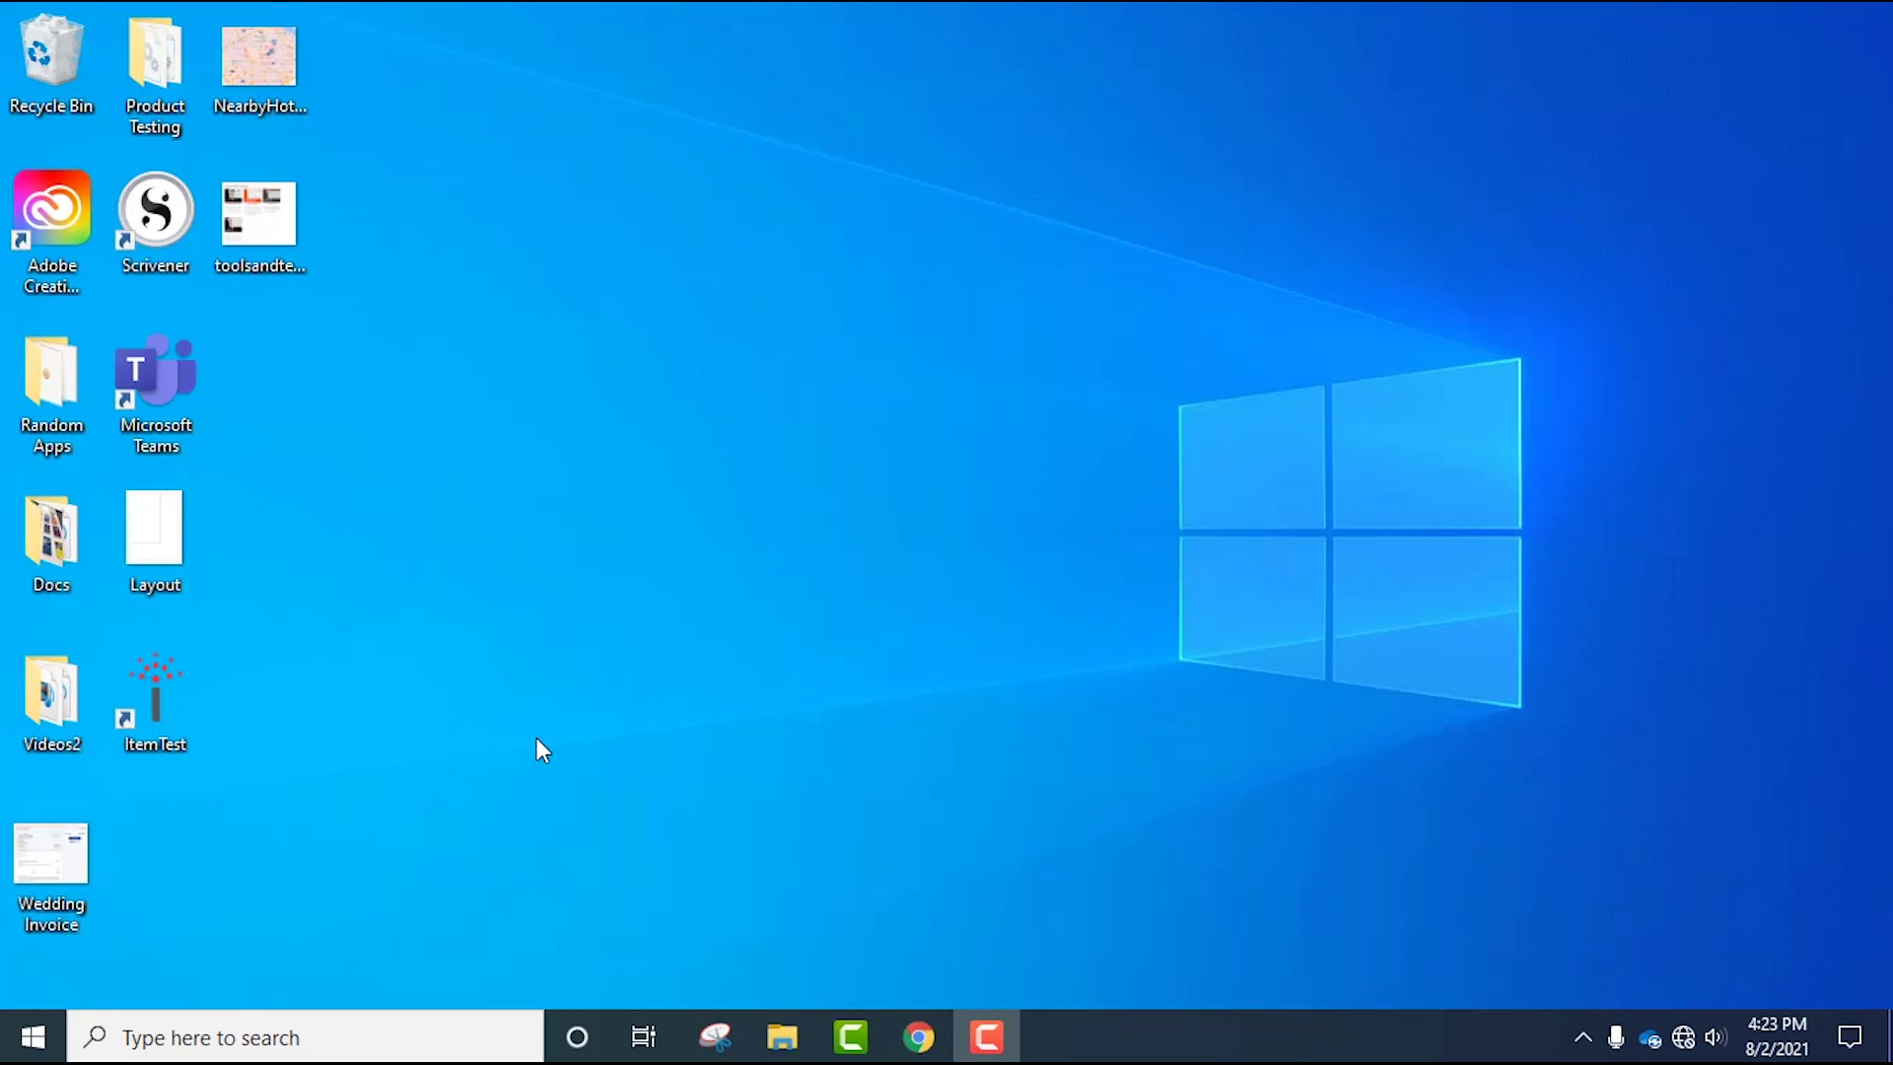
pyautogui.click(138, 706)
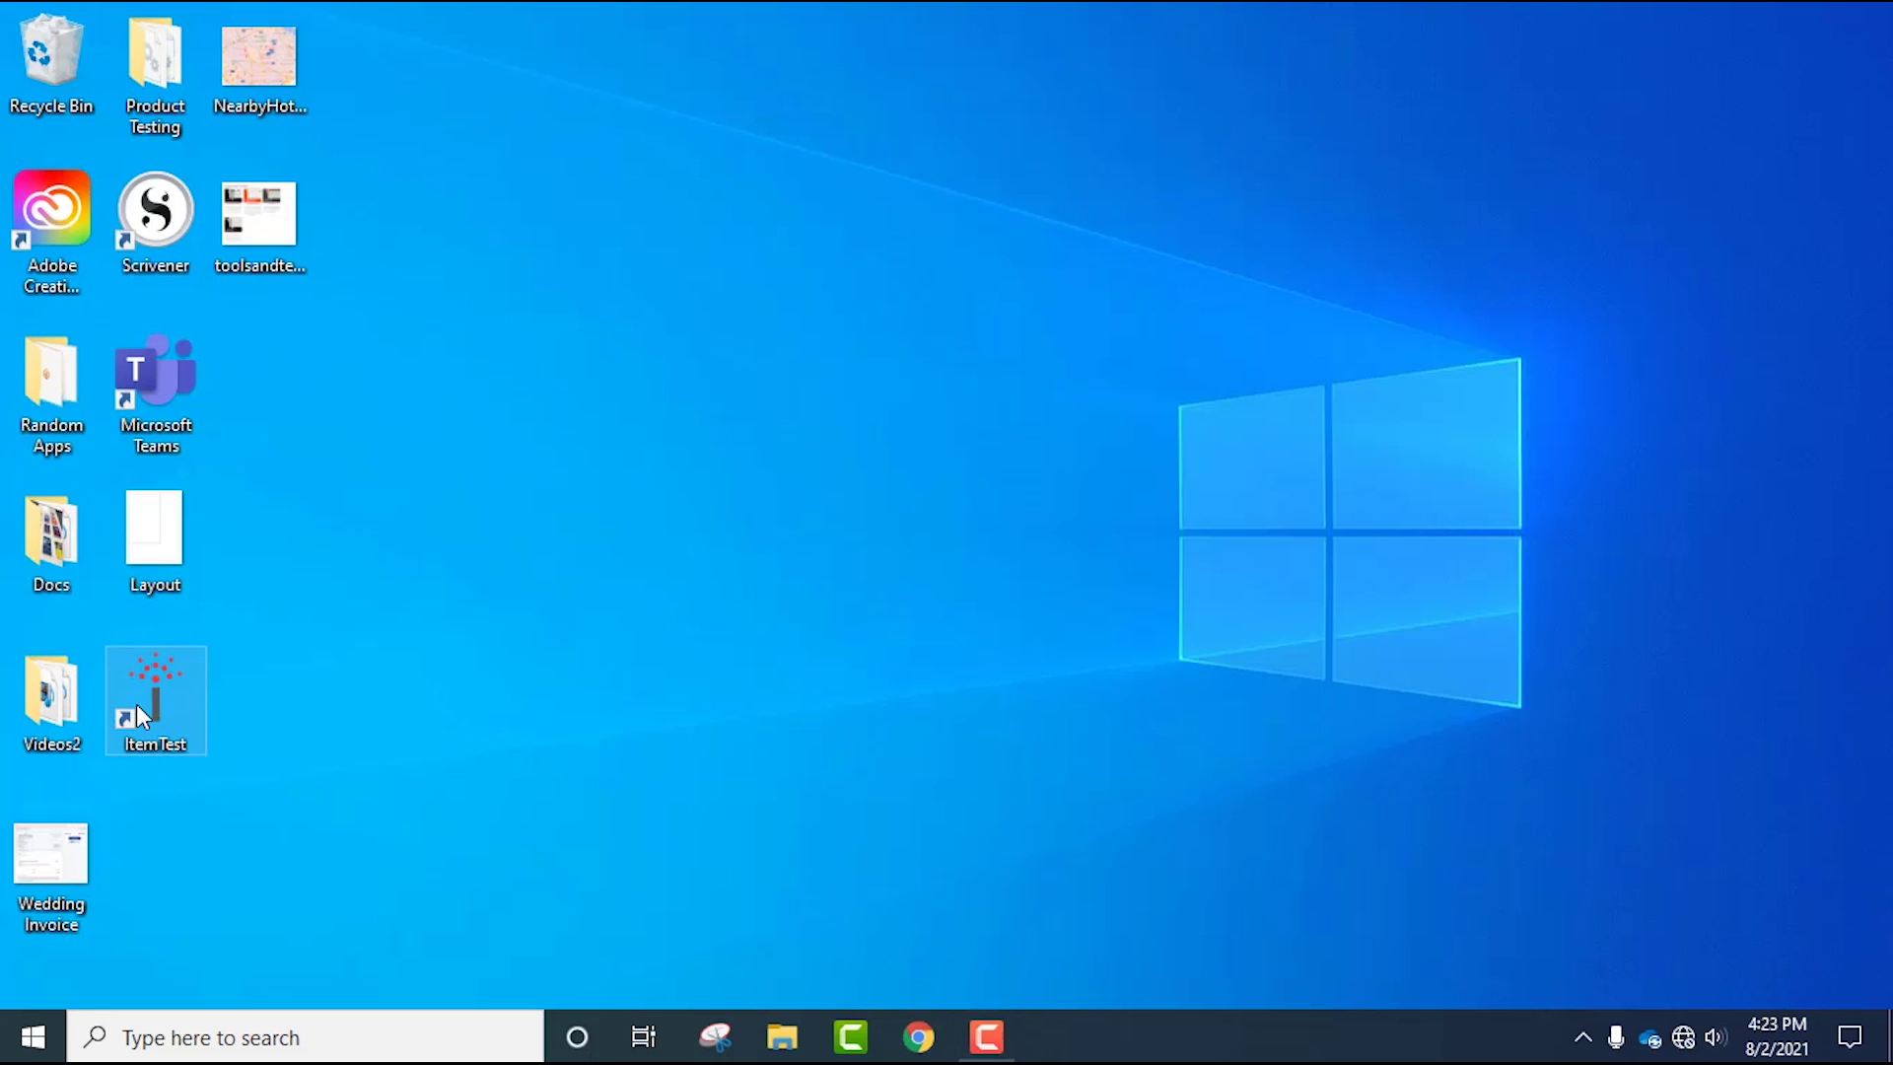
pyautogui.doubleClick(136, 705)
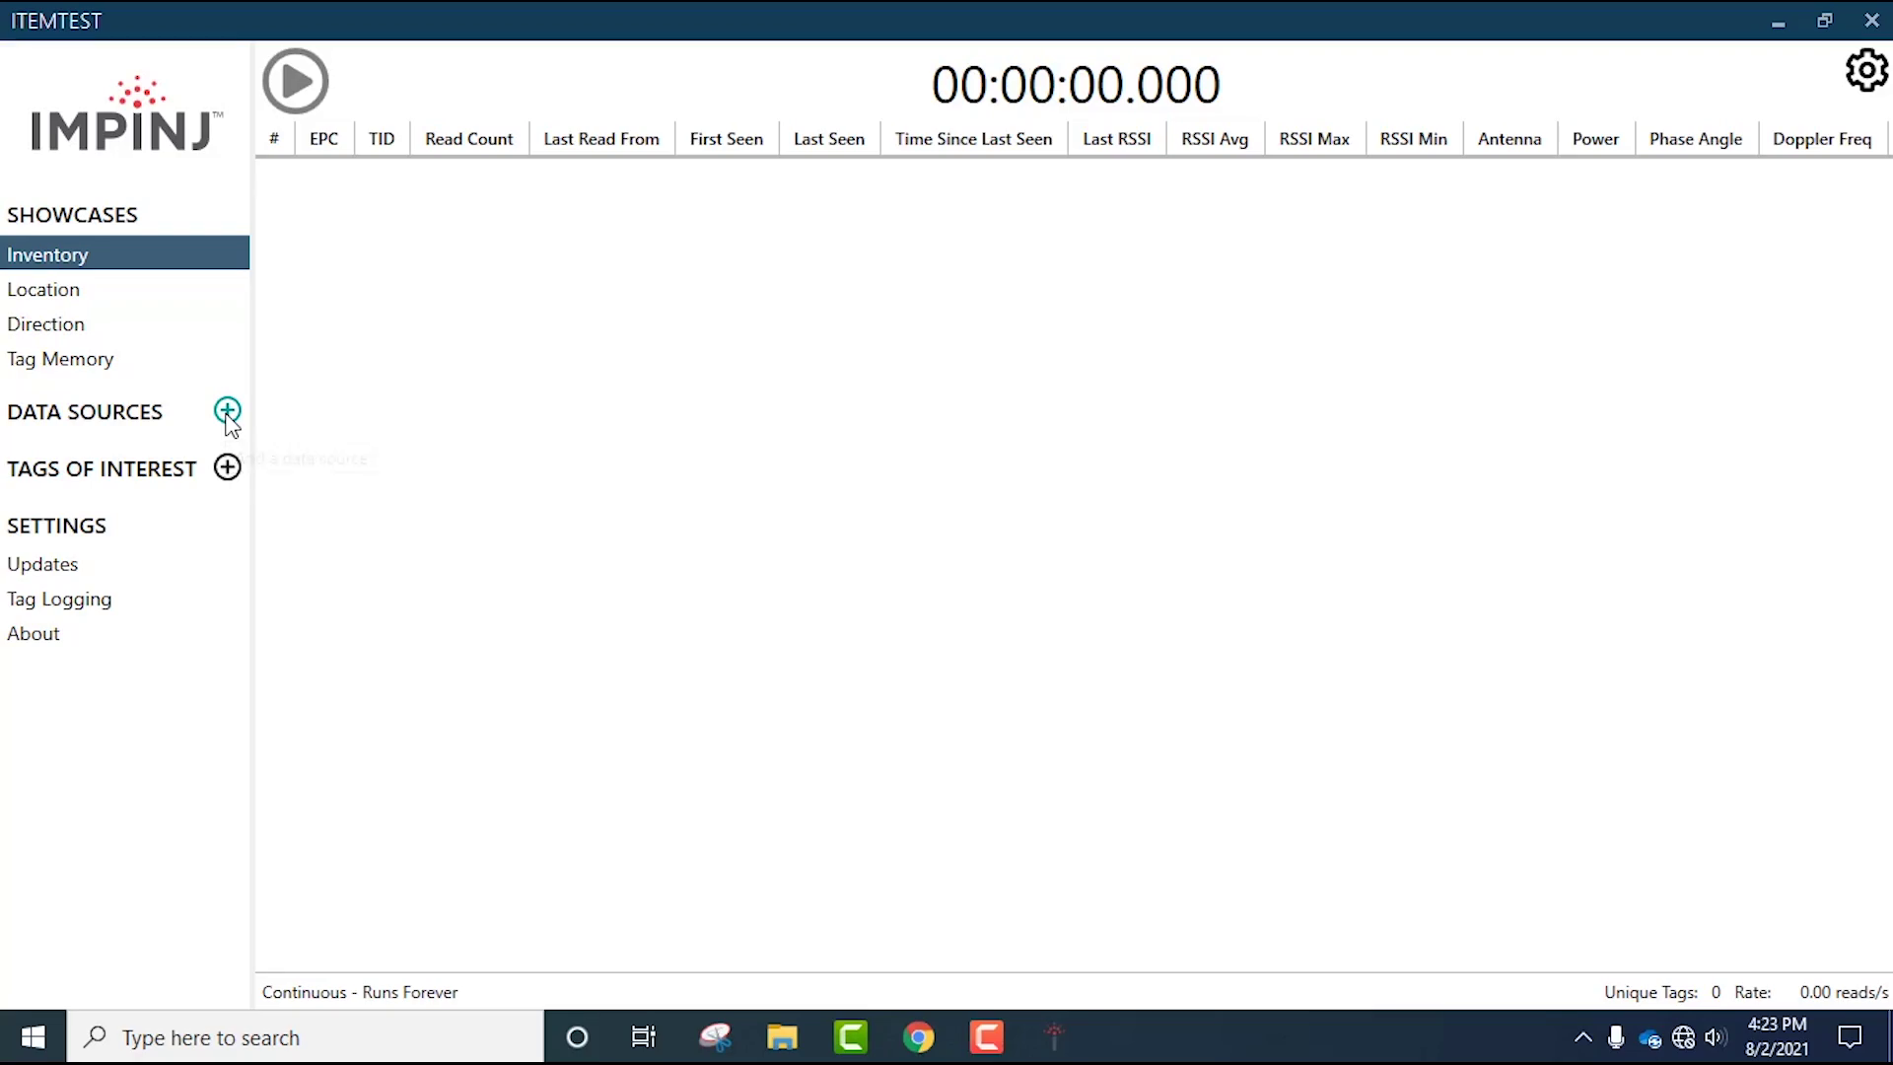
pyautogui.click(227, 412)
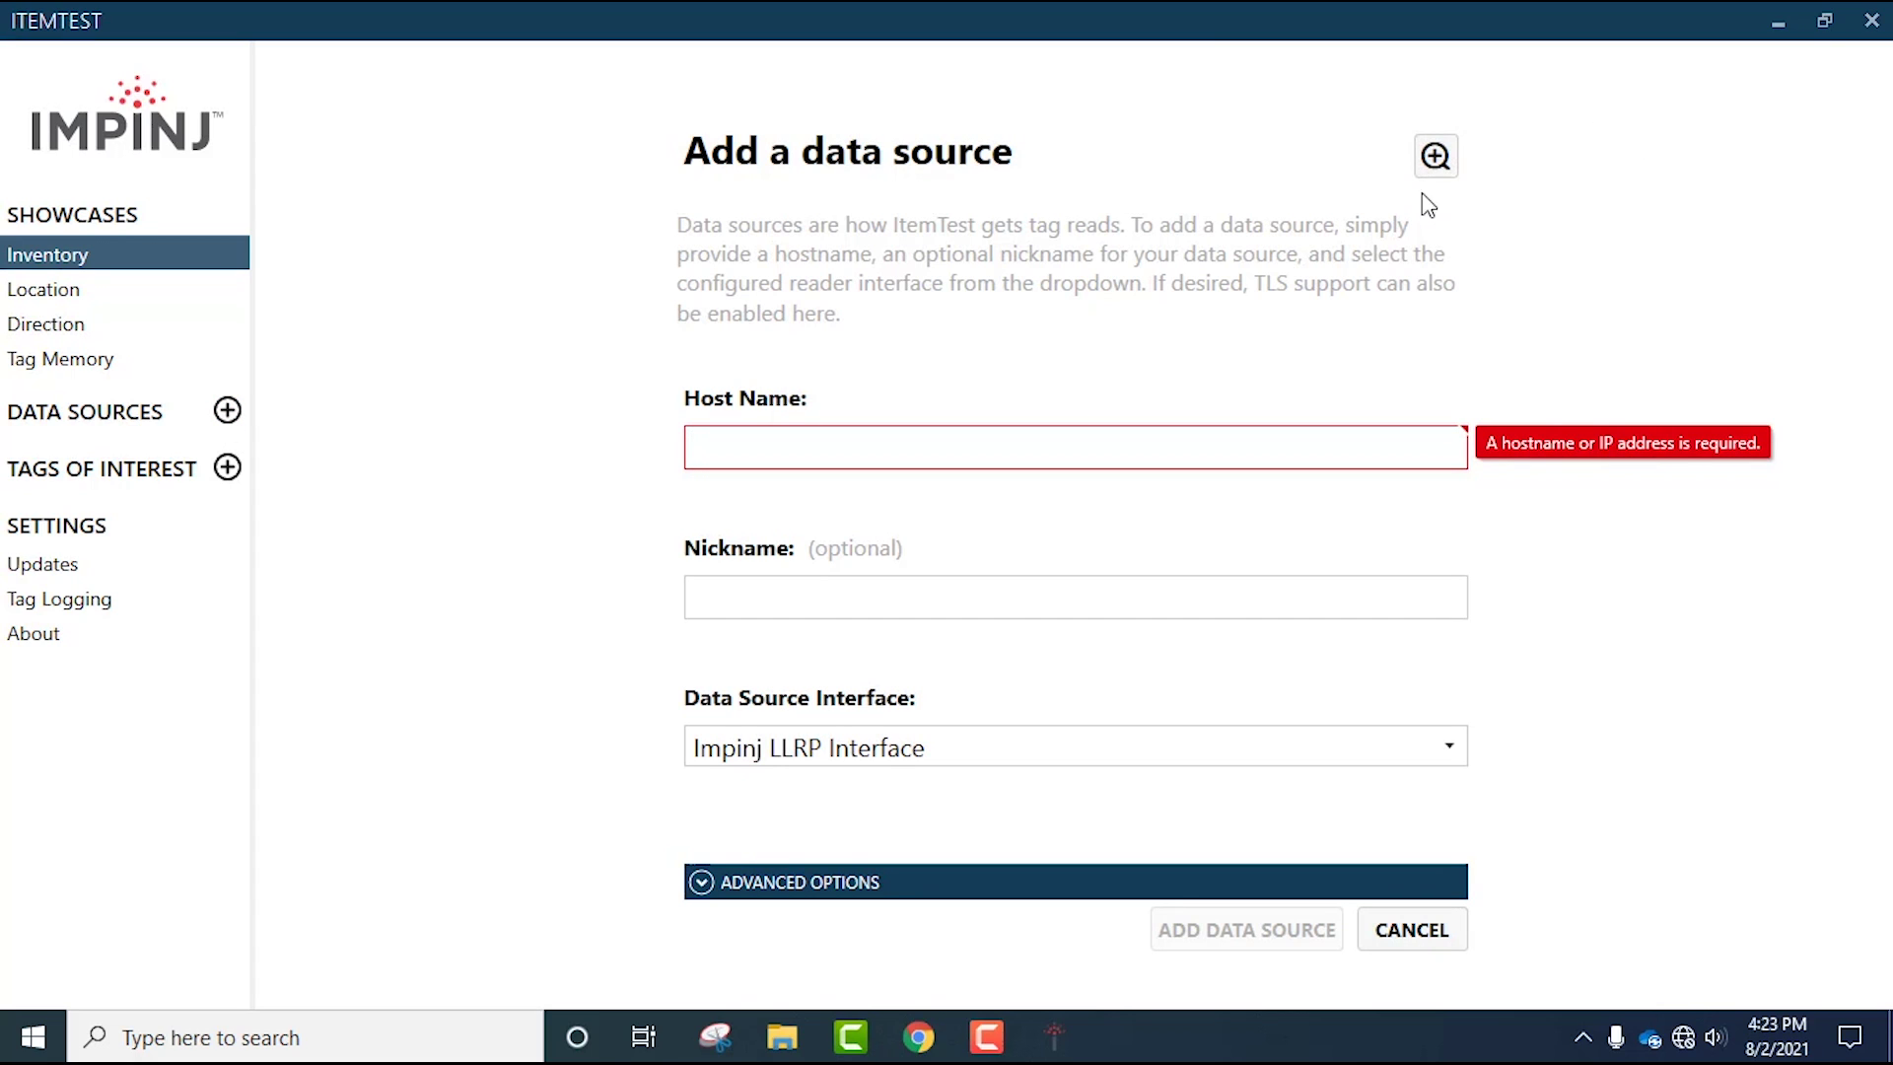
pyautogui.click(1434, 155)
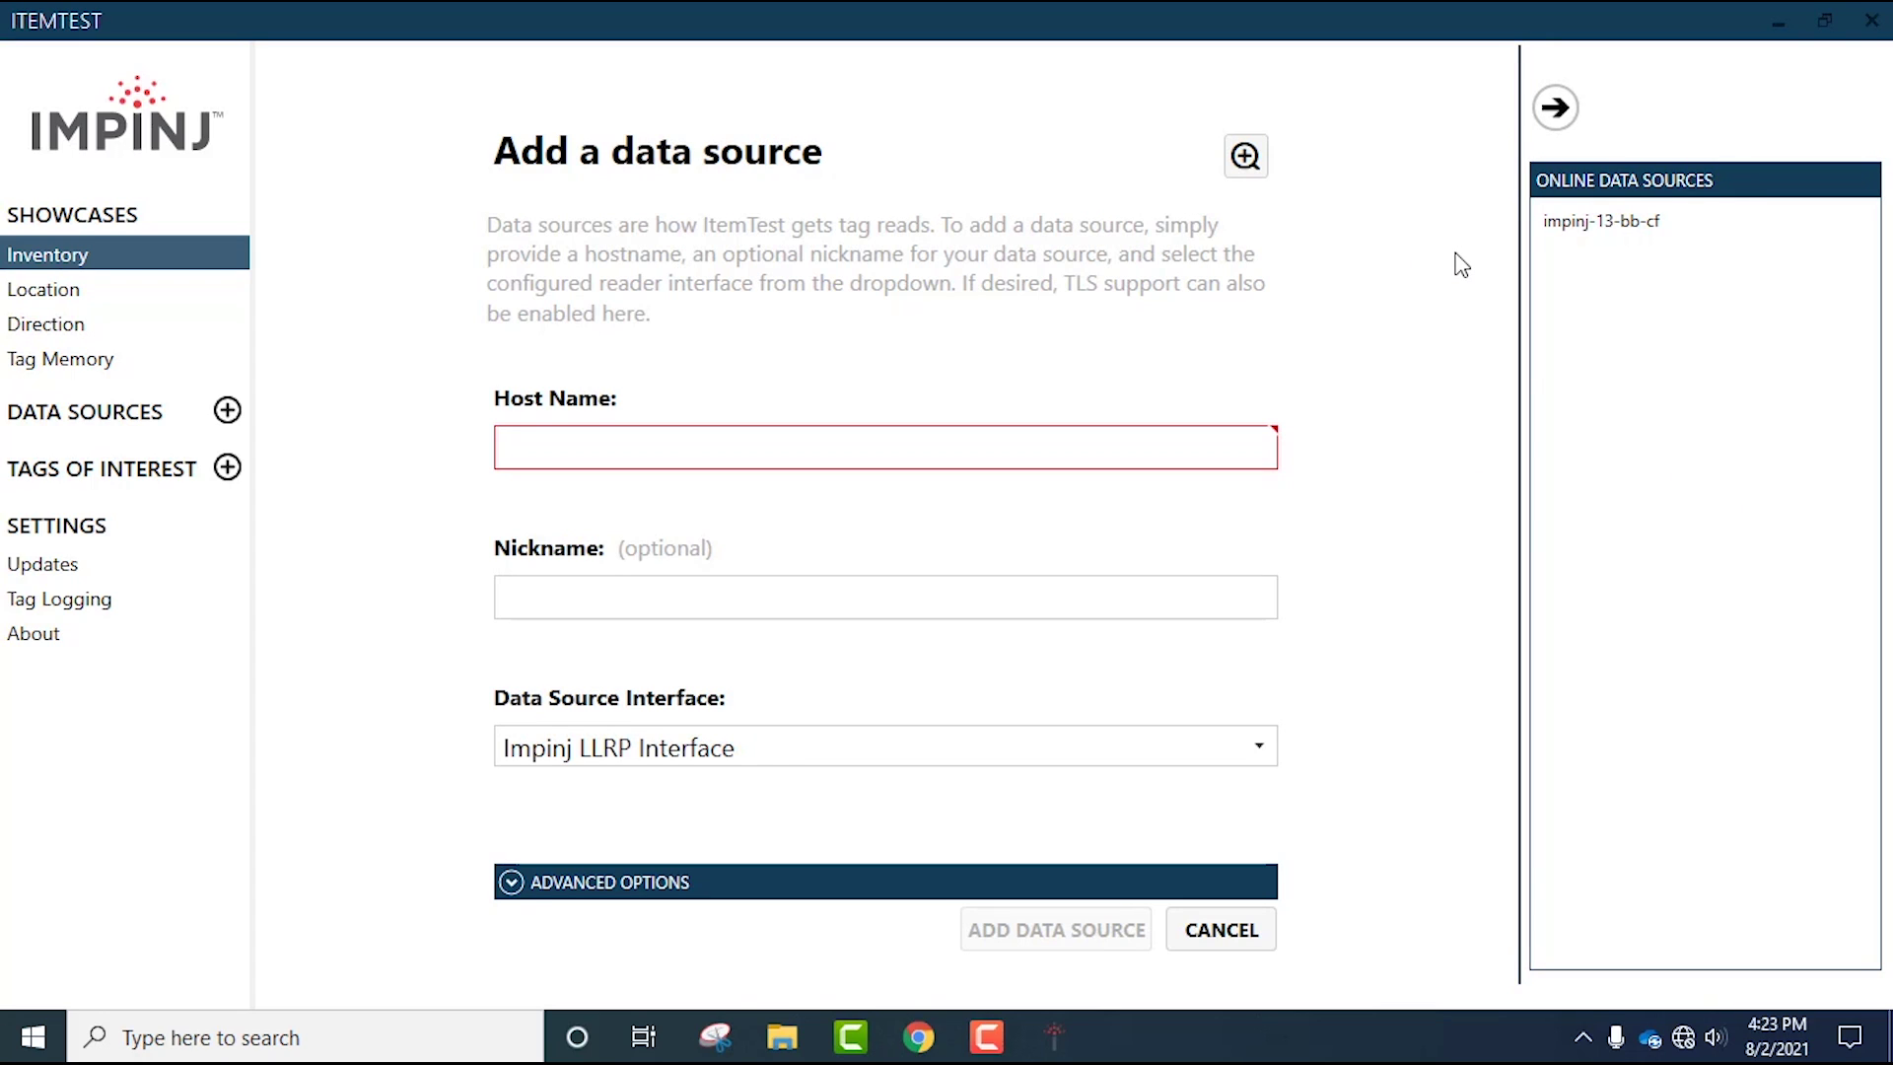
pyautogui.click(1607, 237)
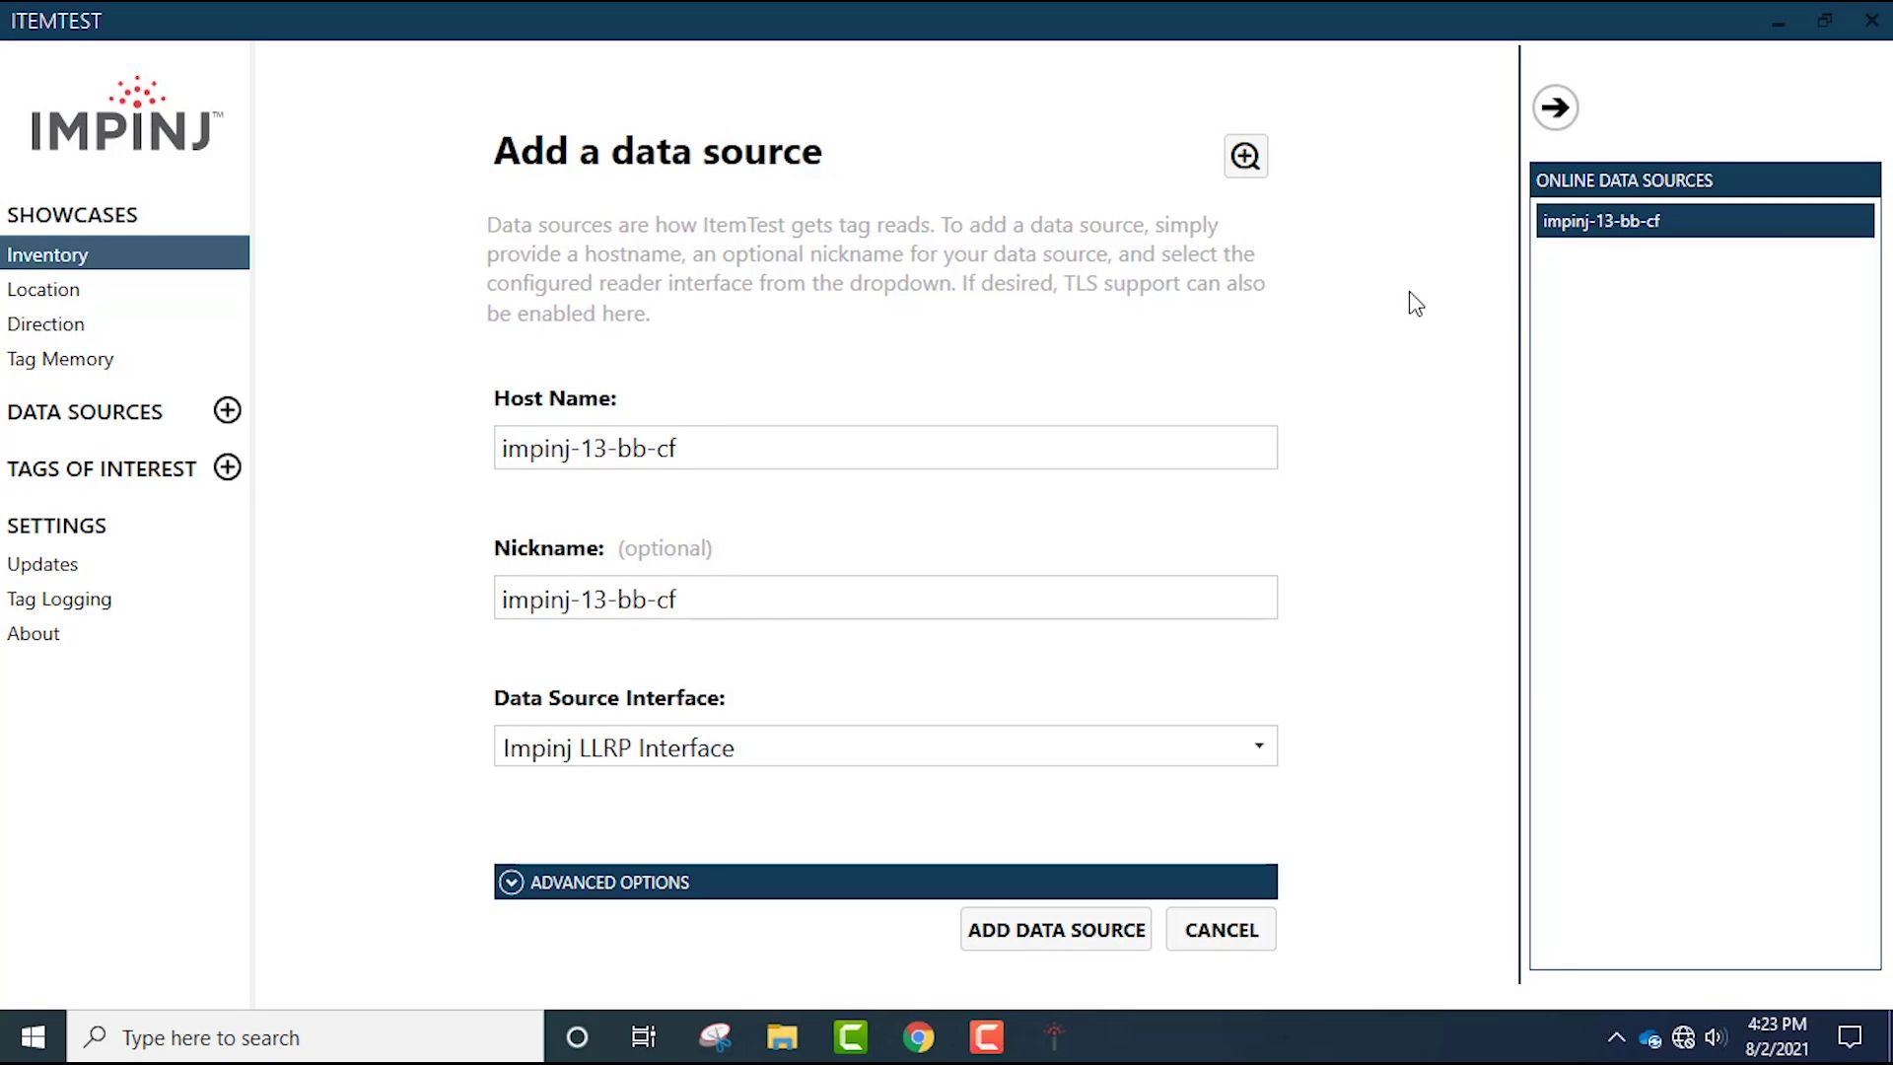
pyautogui.click(1233, 944)
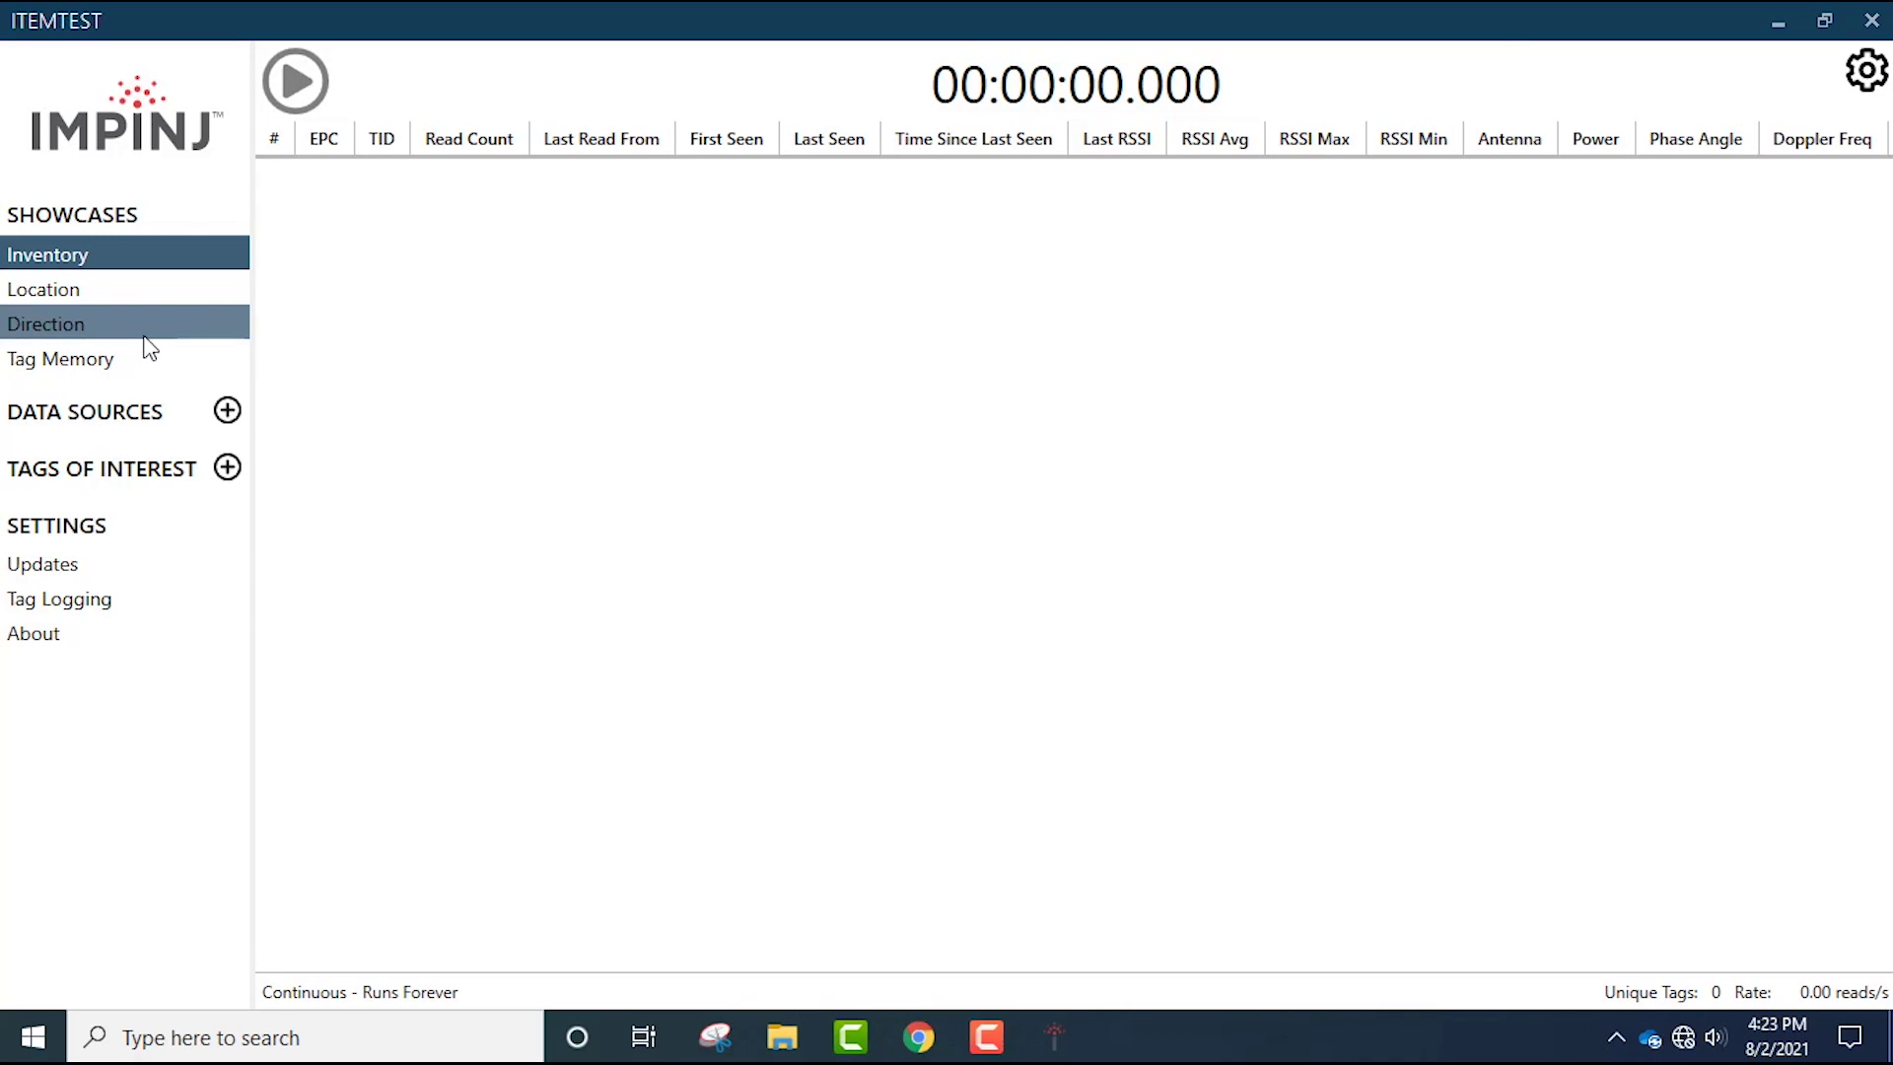
# Set up a new data source with the IP address 169.254.1.1, copied from the reader's page in Chrome, as host name and Impinj LLRP Interface.
pyautogui.click(226, 412)
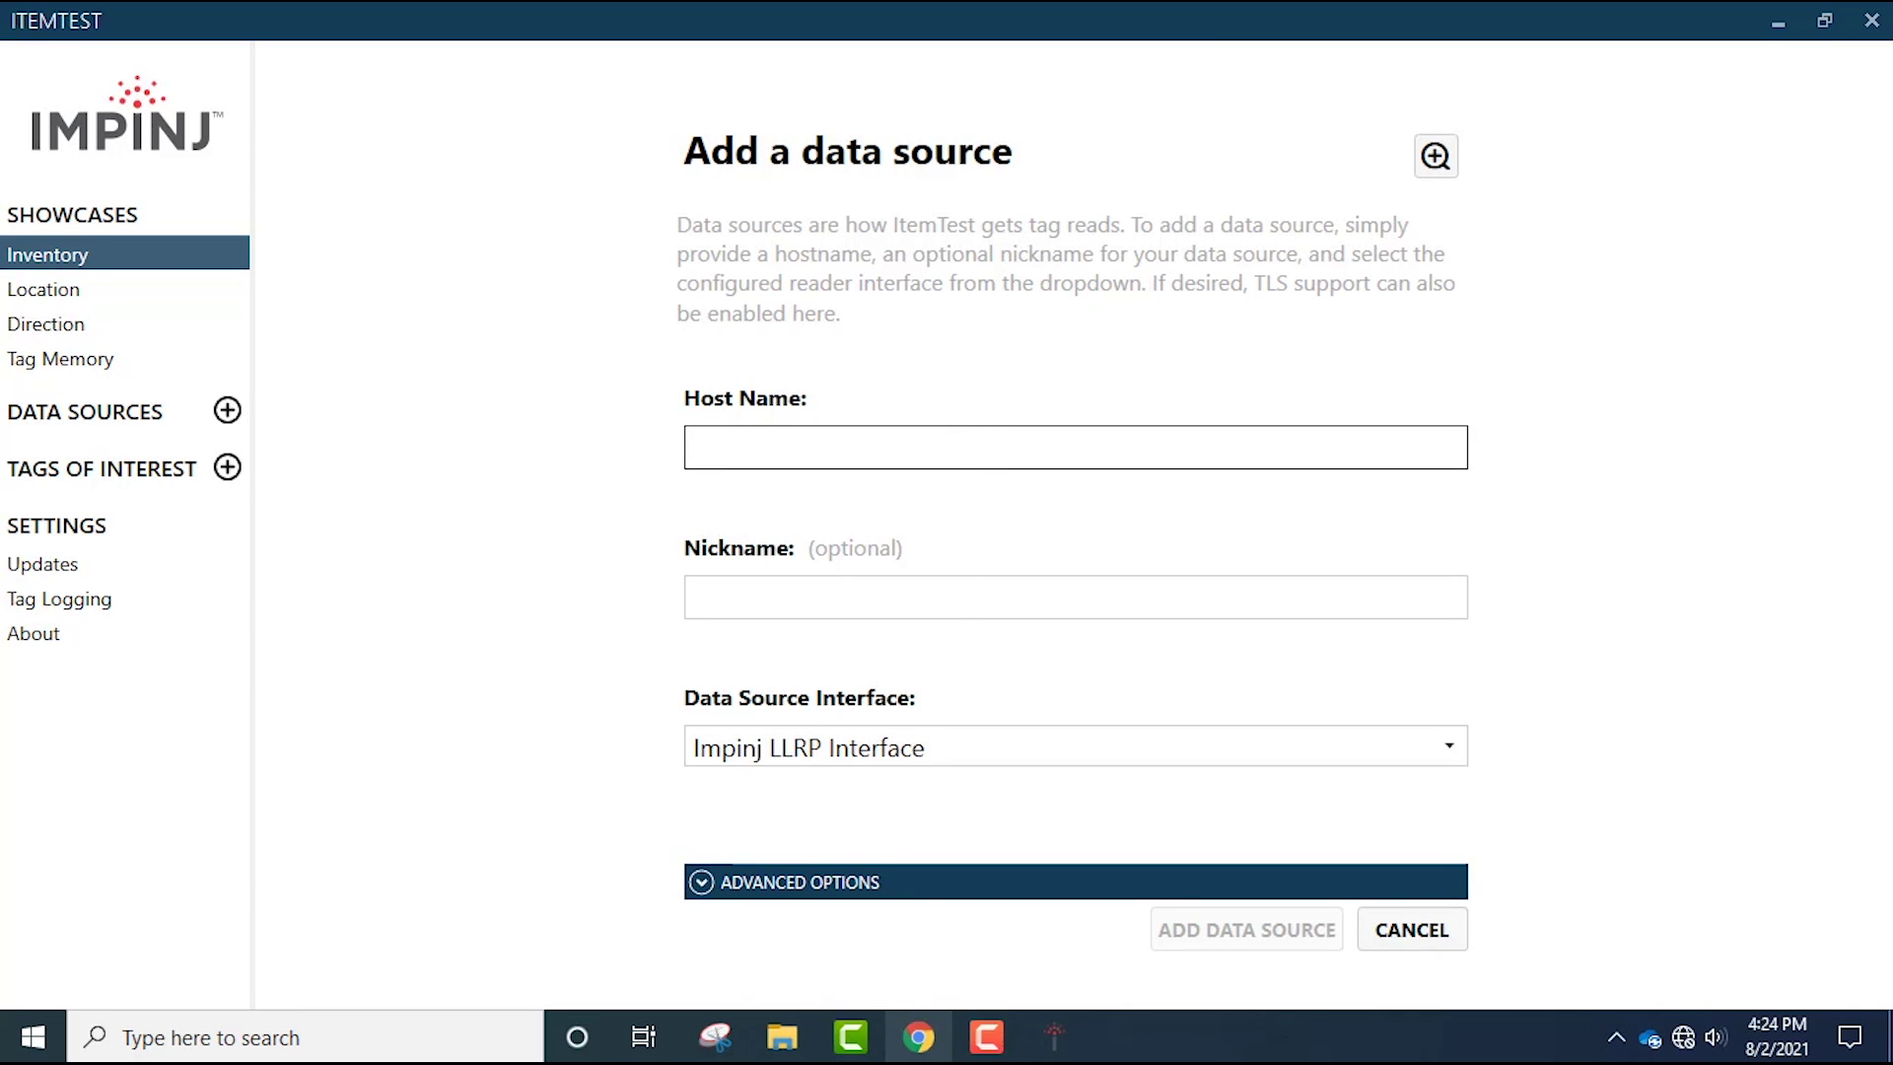
pyautogui.click(918, 1036)
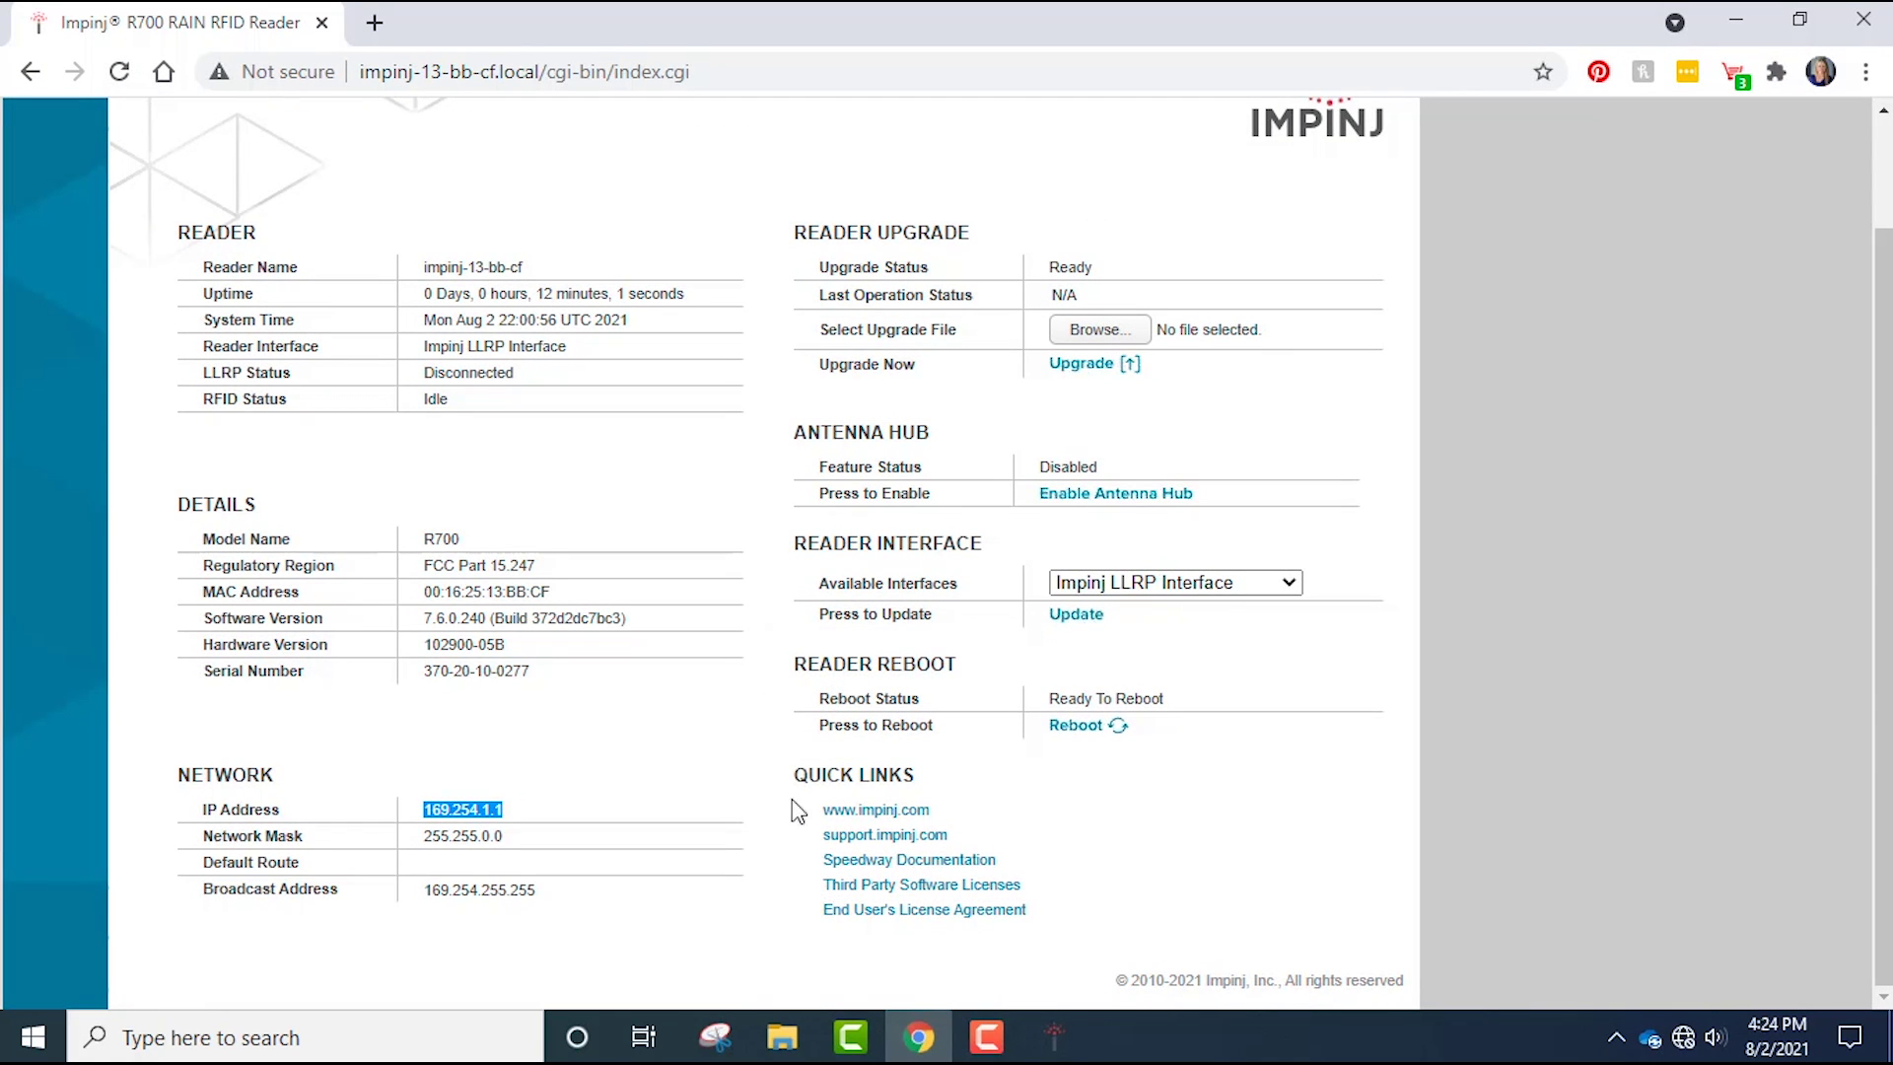
pyautogui.click(775, 786)
pyautogui.moveTo(523, 811); pyautogui.dragTo(428, 821)
pyautogui.hotkey('ctrl', 'c')
pyautogui.click(1057, 1035)
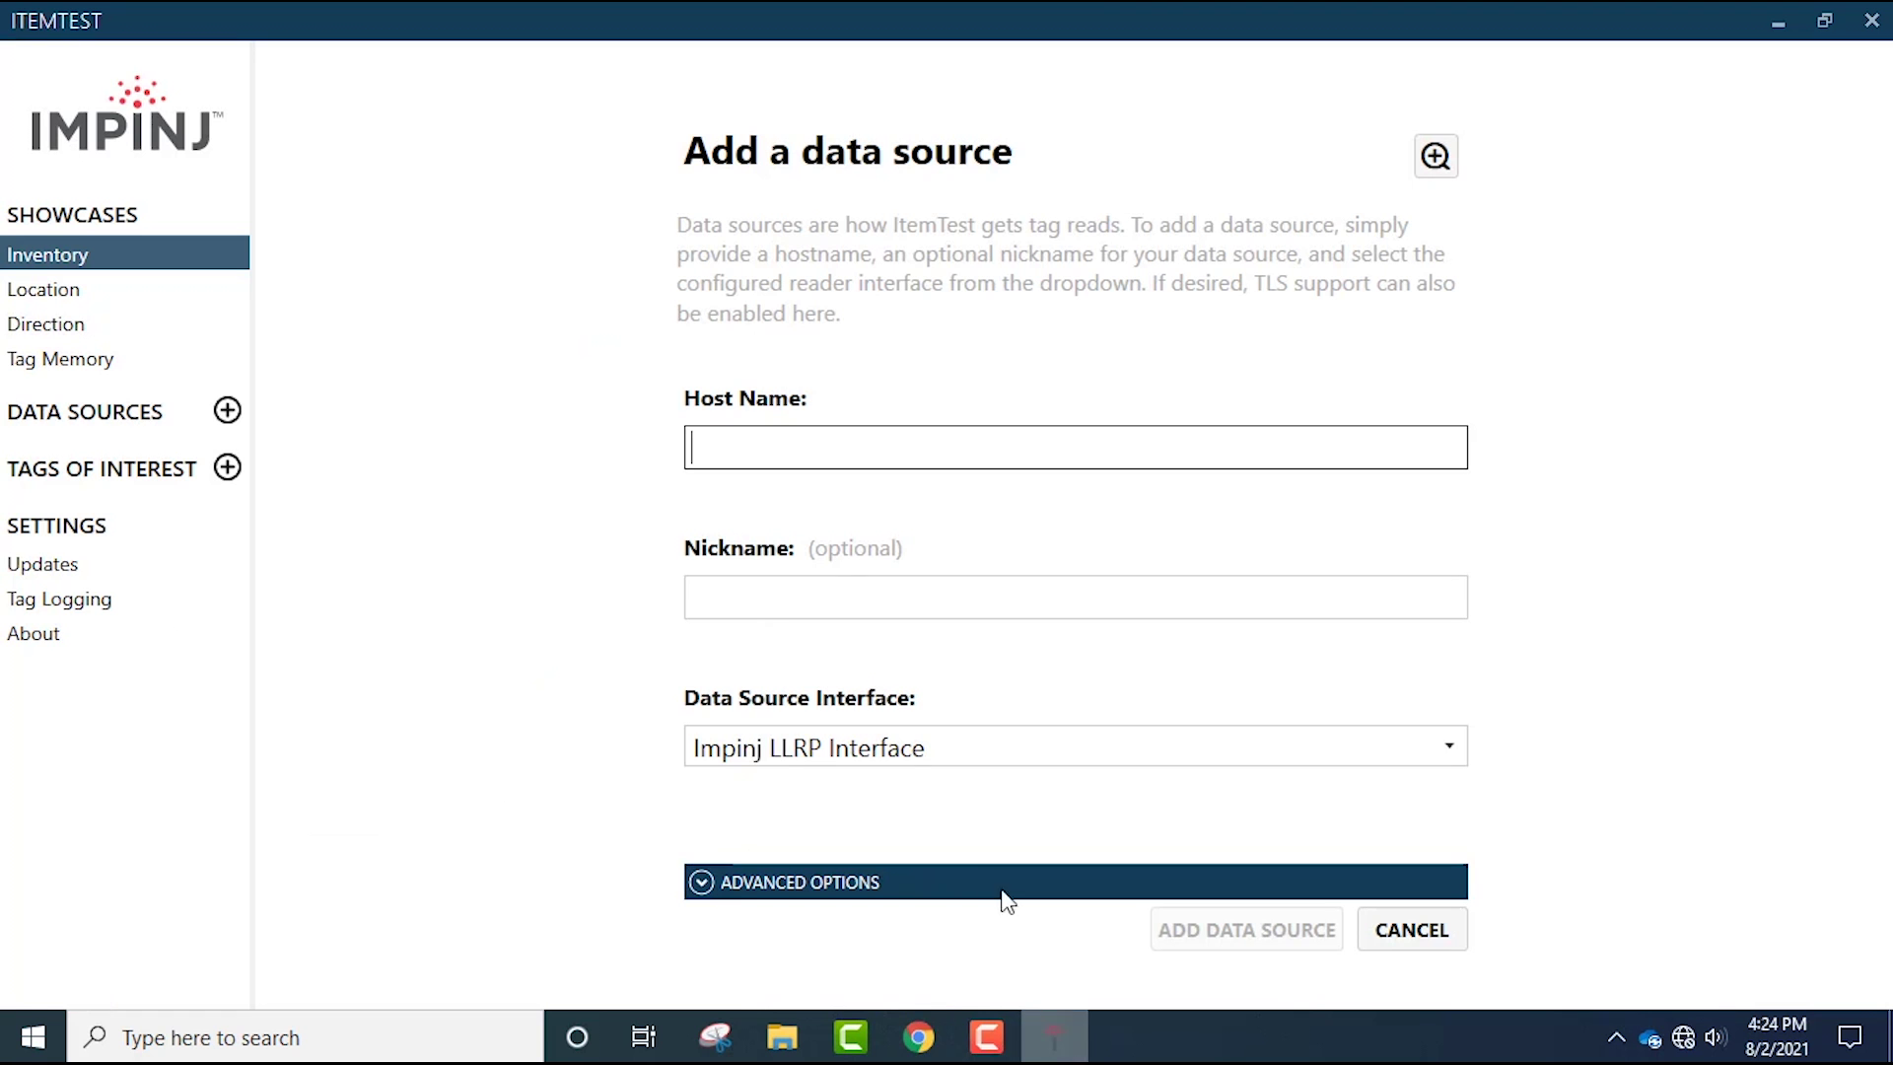
pyautogui.hotkey('ctrl', 'v')
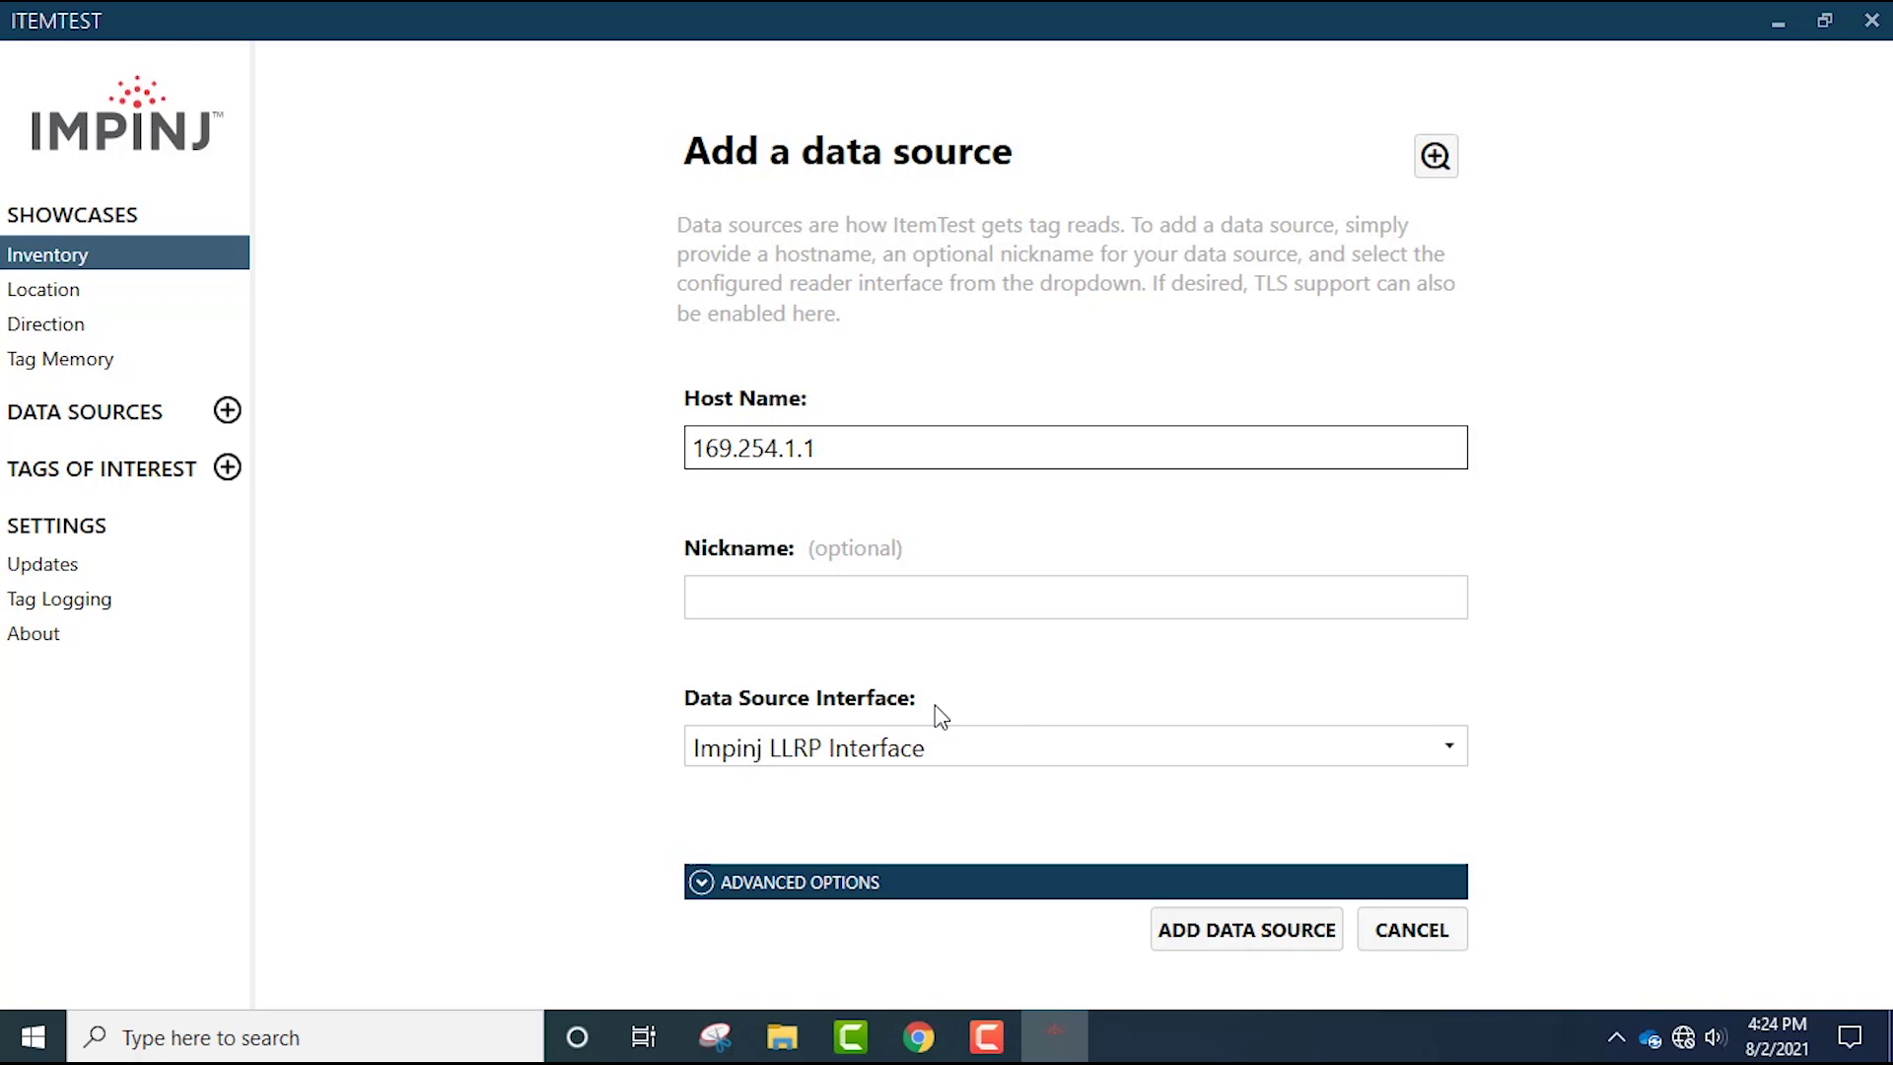
pyautogui.click(1451, 749)
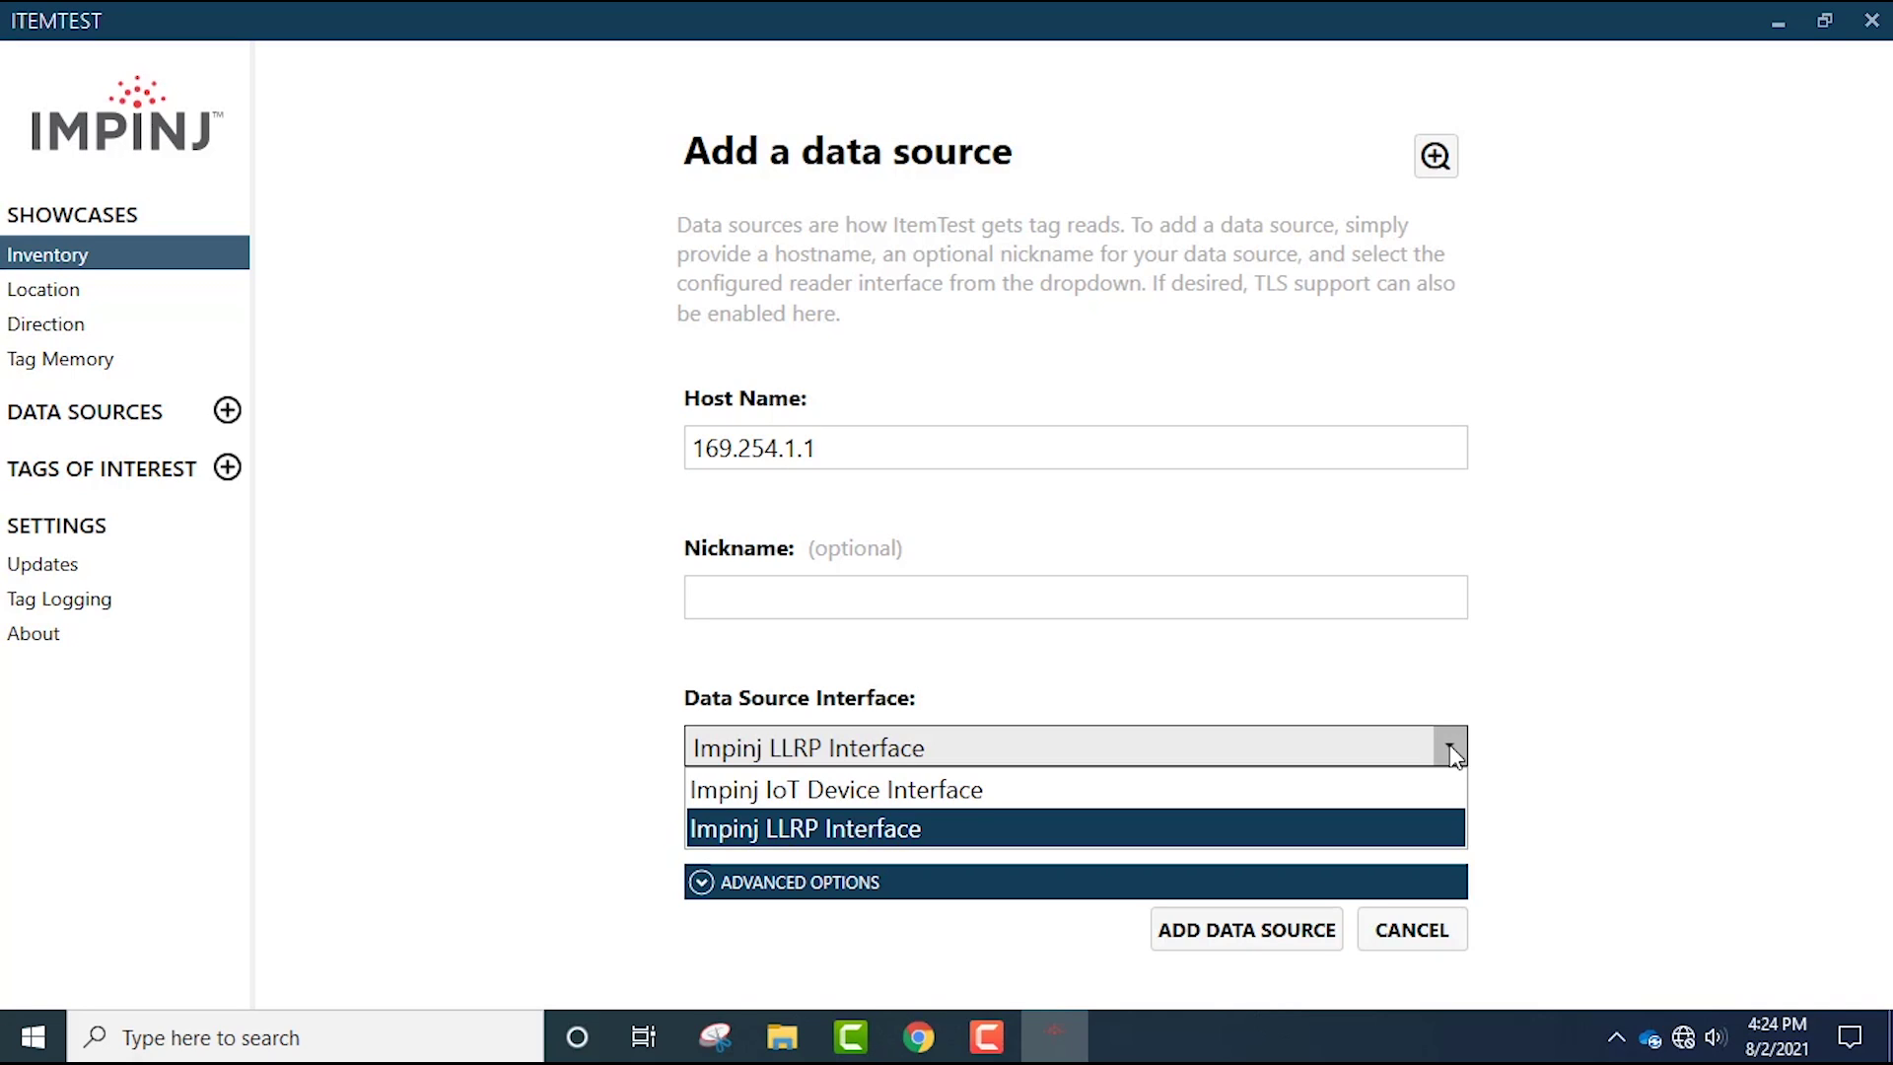
pyautogui.click(1311, 830)
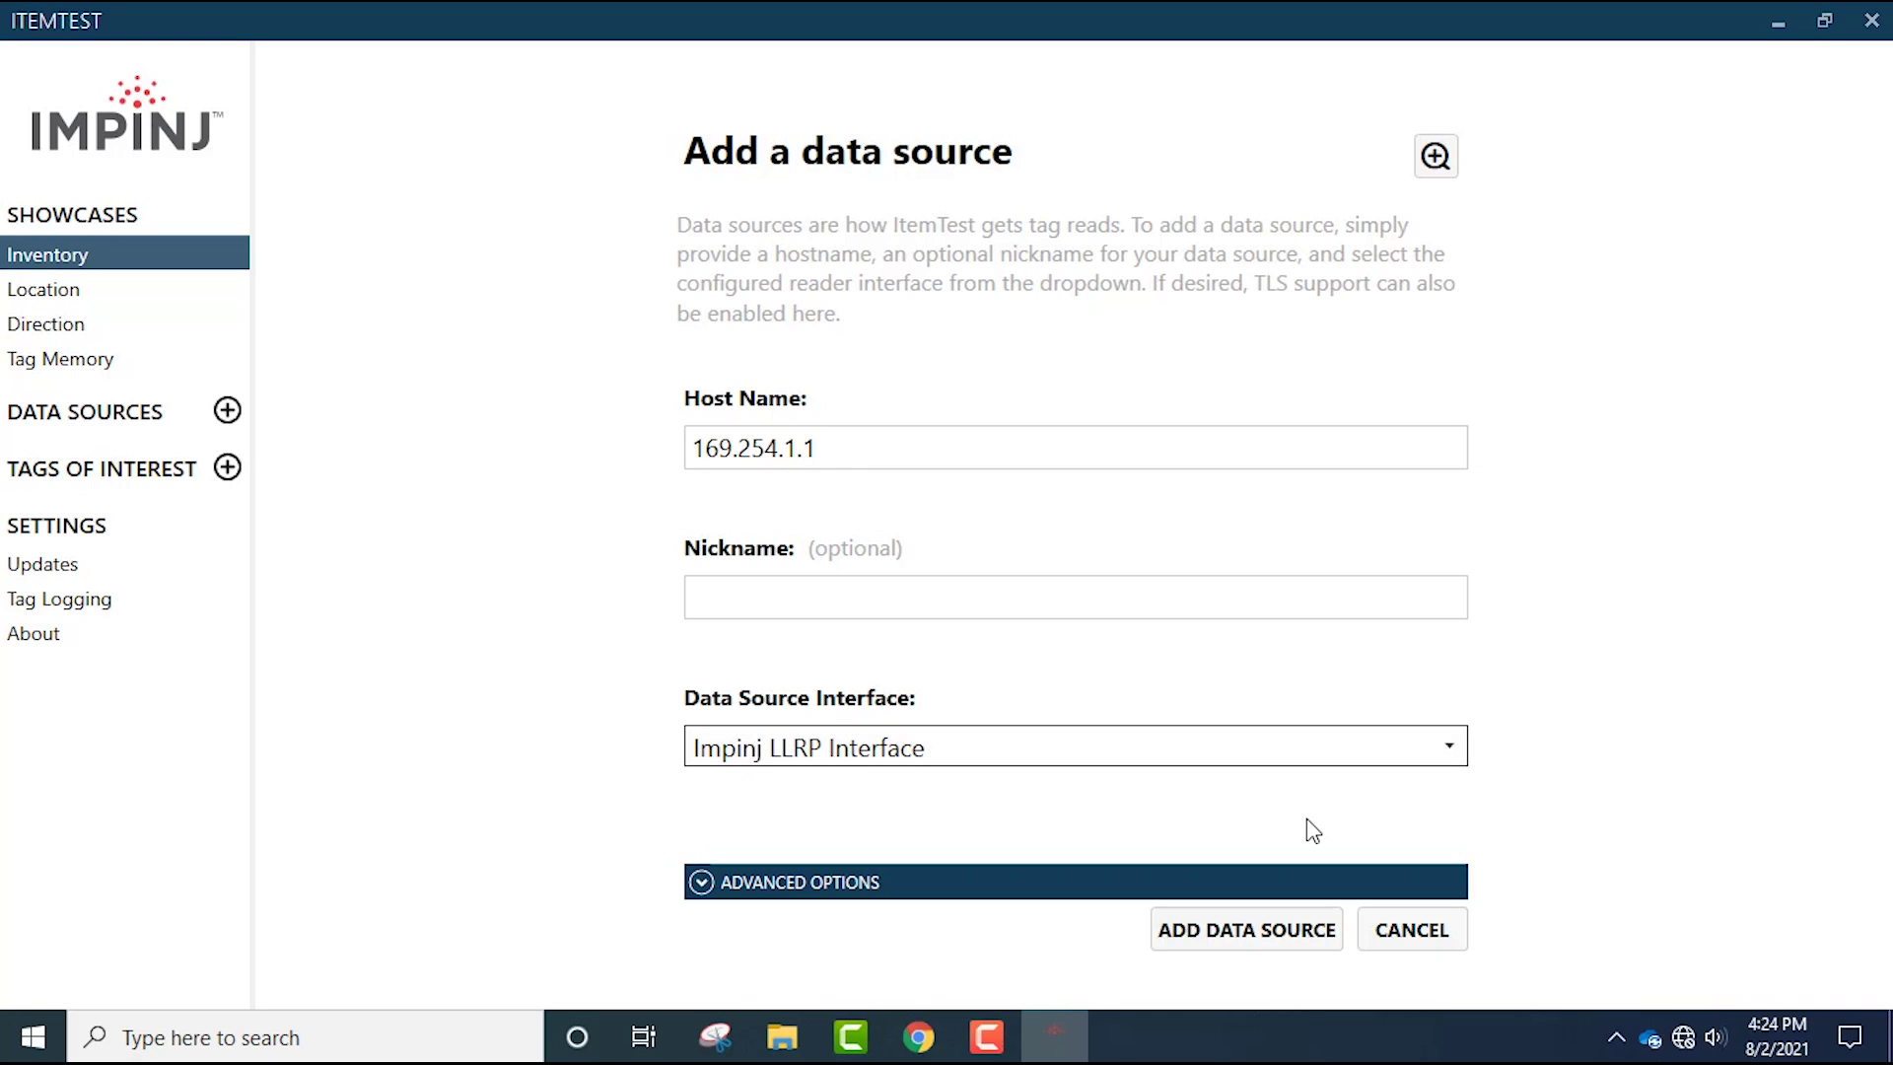
# Switch to the reader's page in Chrome and try to update its reader interface to Impinj LLRP Interface.
pyautogui.click(924, 1038)
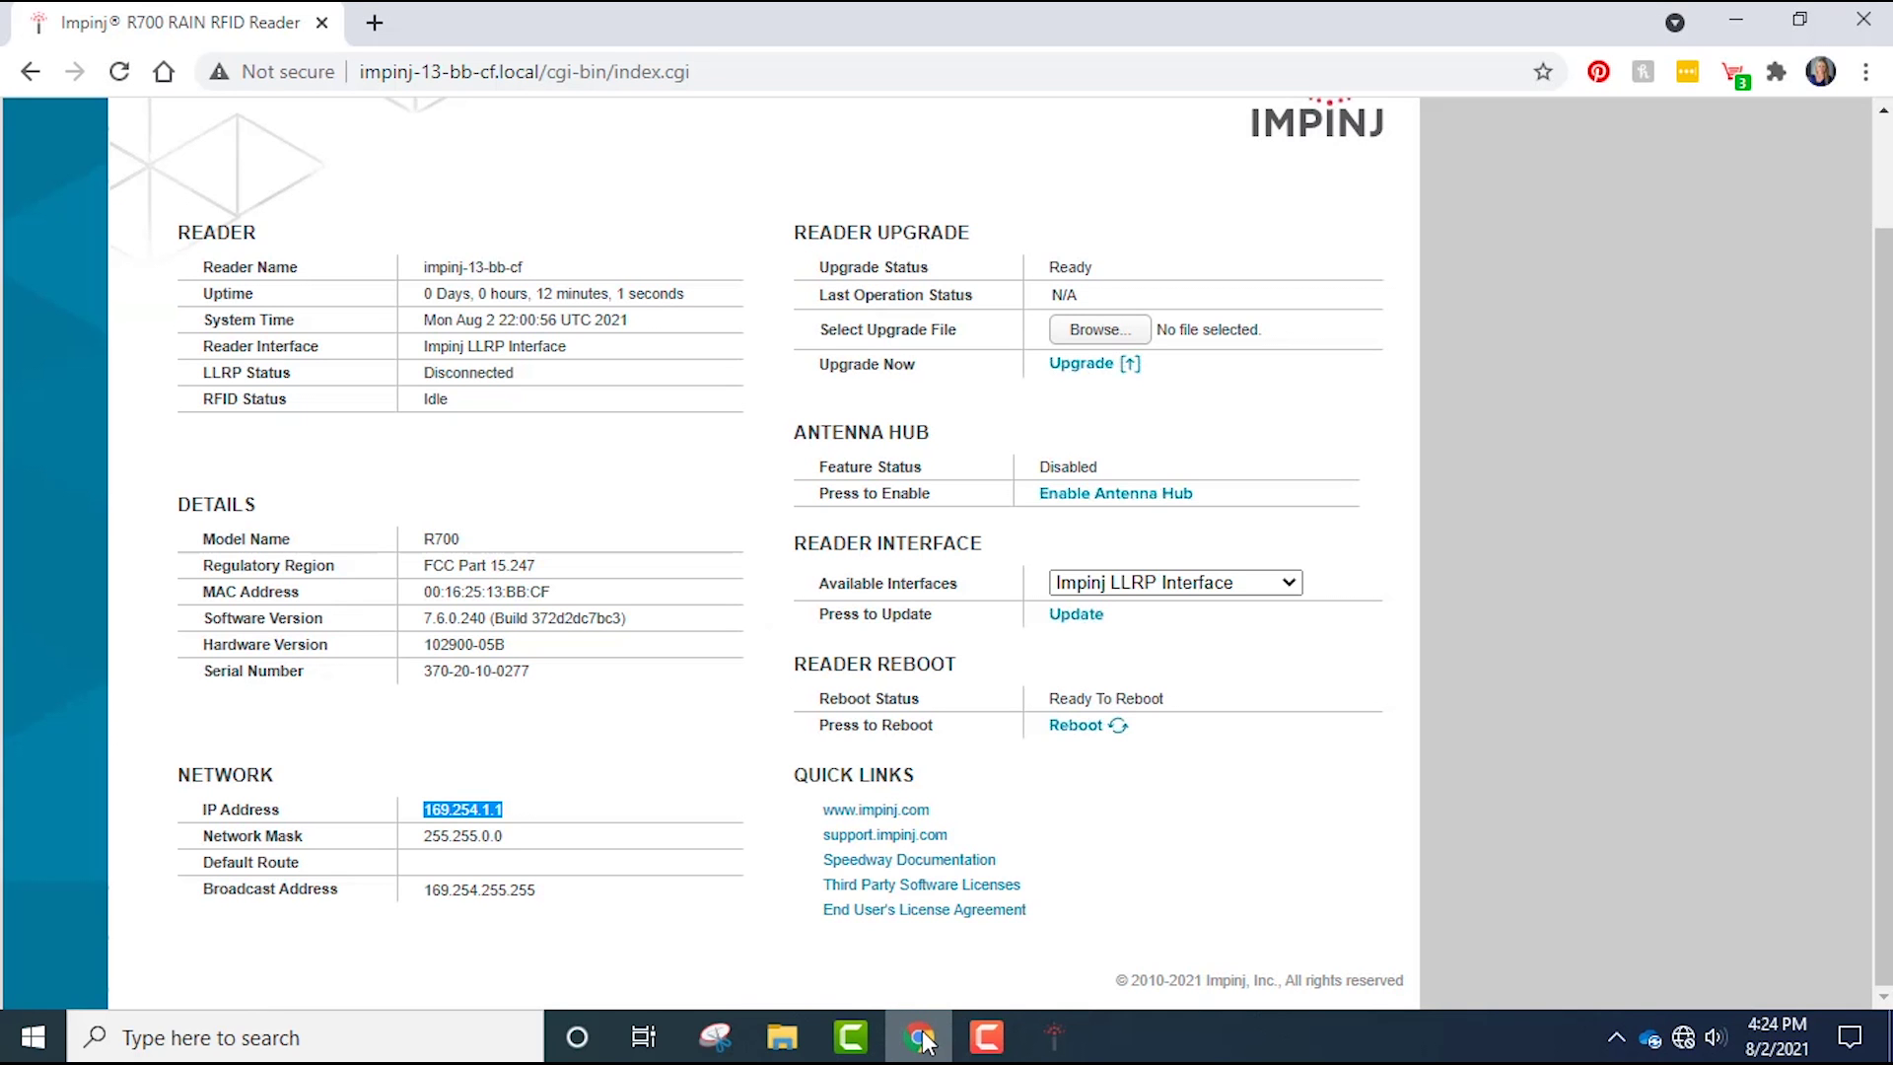
pyautogui.click(1282, 586)
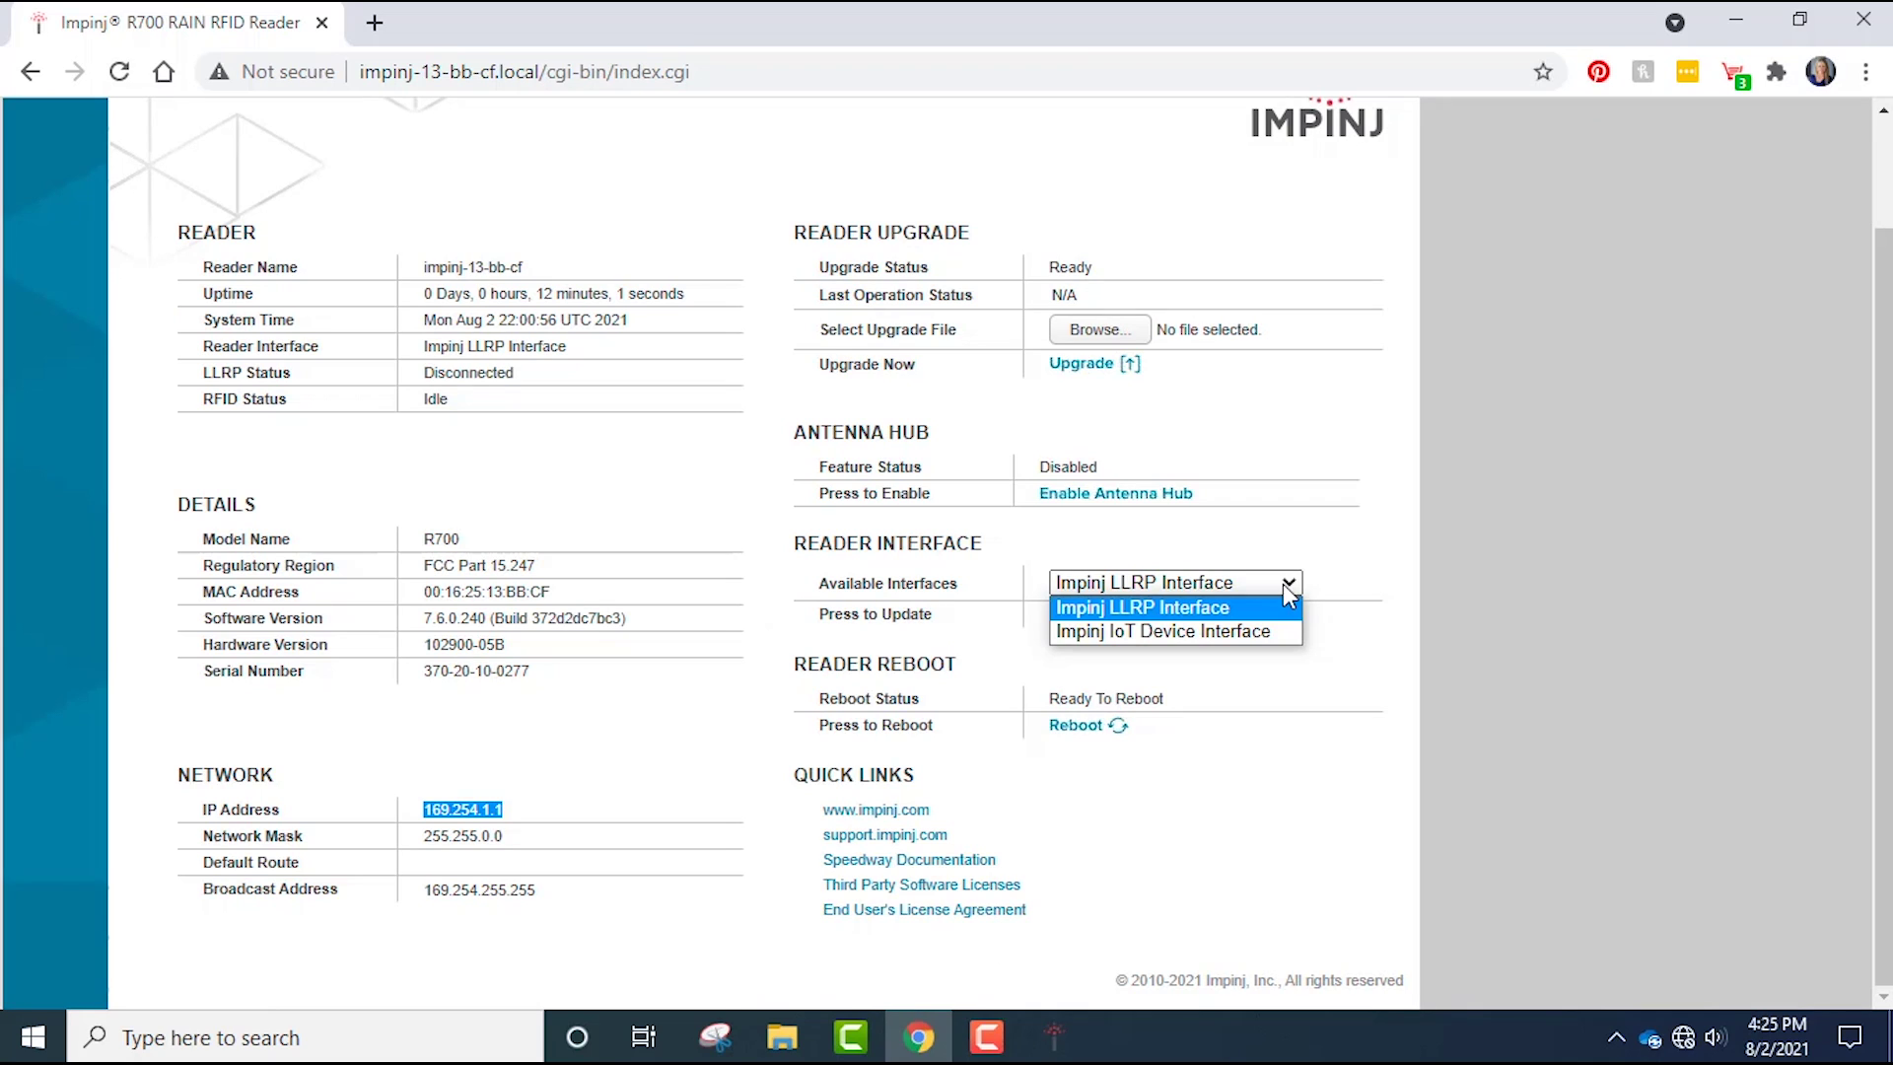
pyautogui.click(1130, 607)
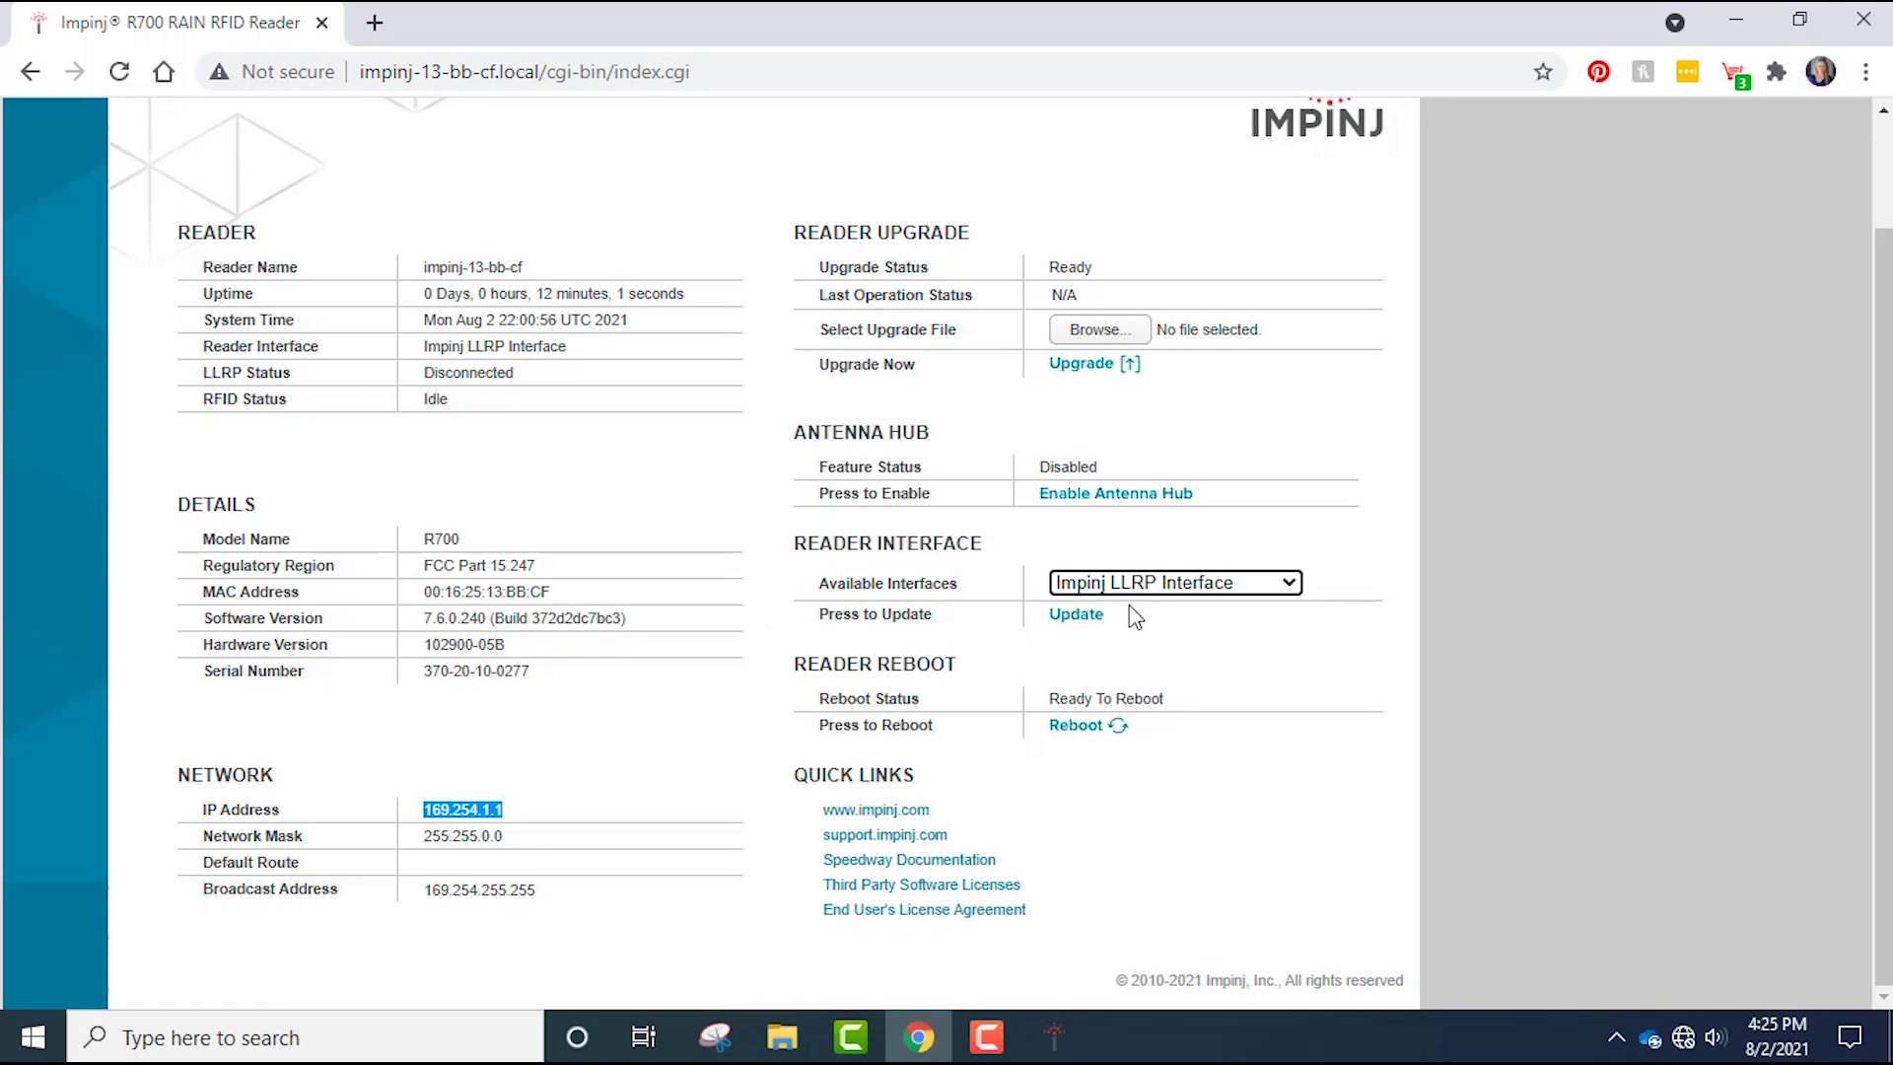
pyautogui.click(1077, 615)
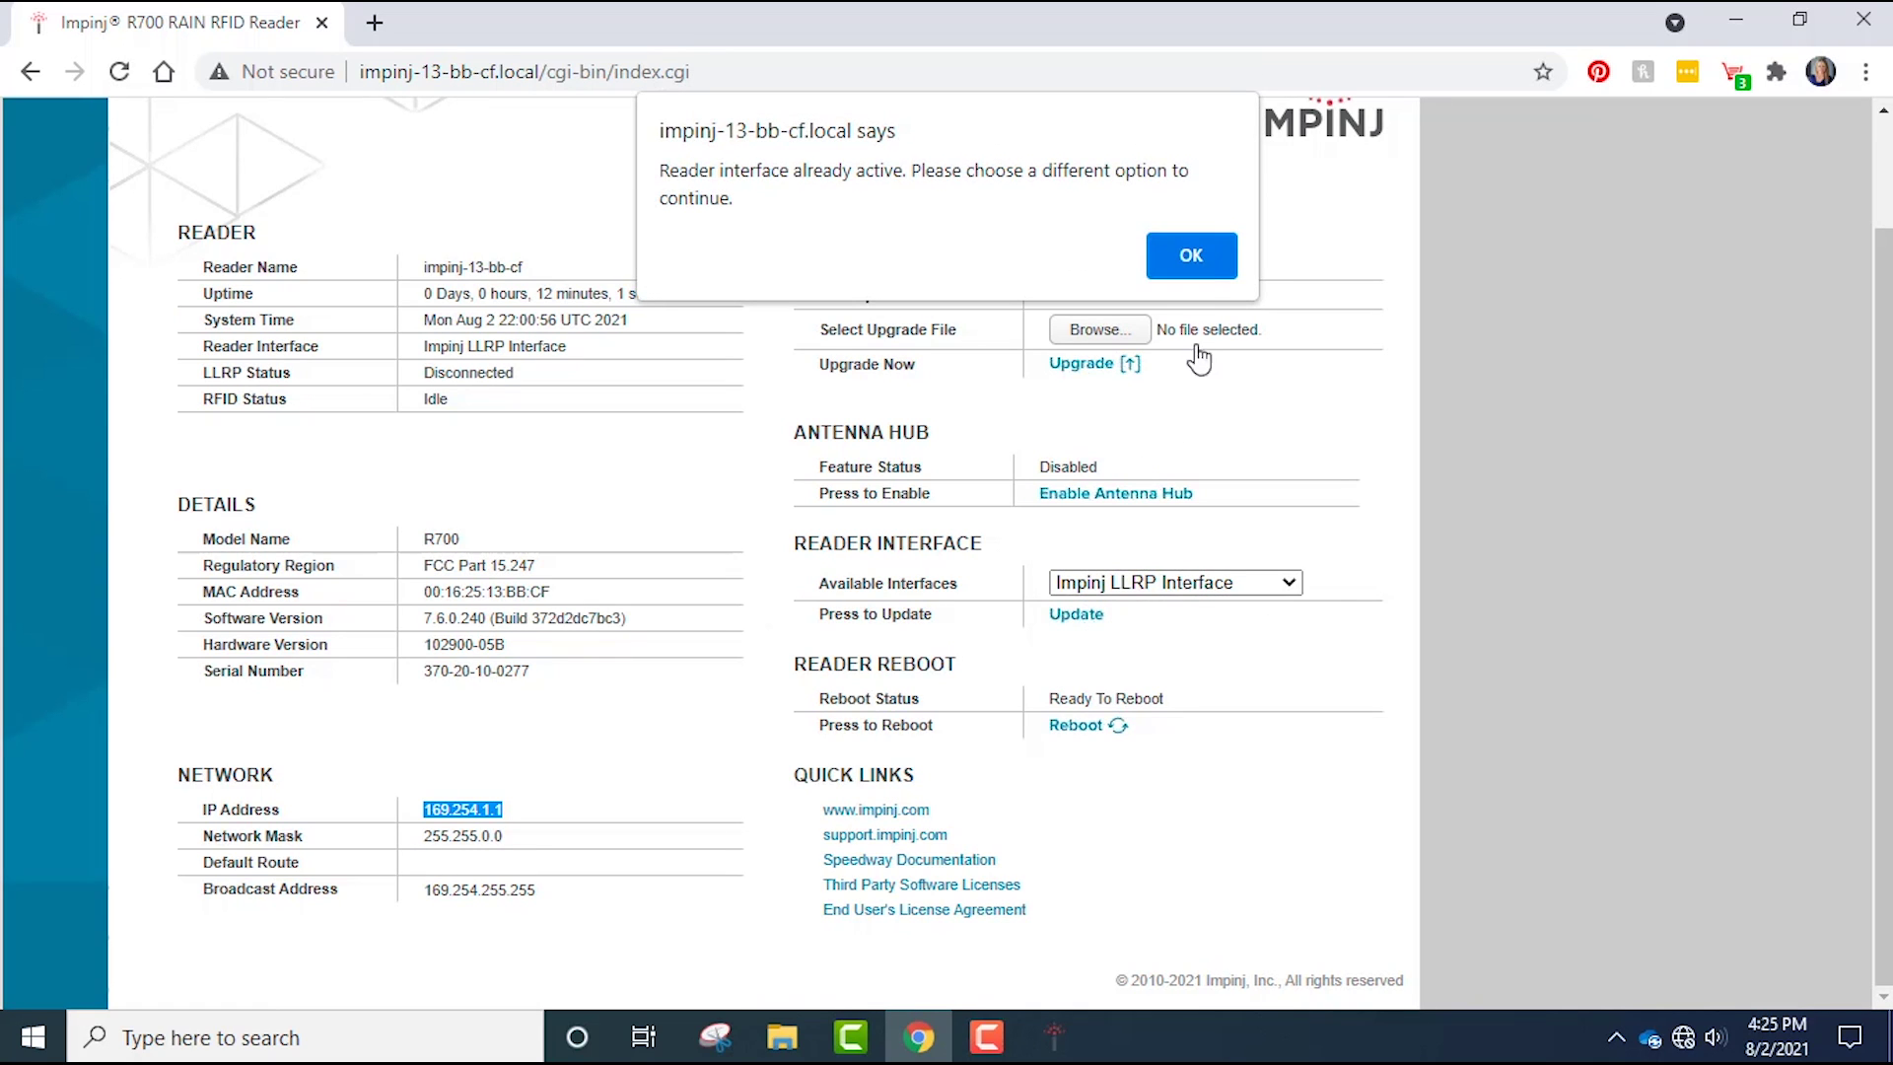
pyautogui.click(1197, 255)
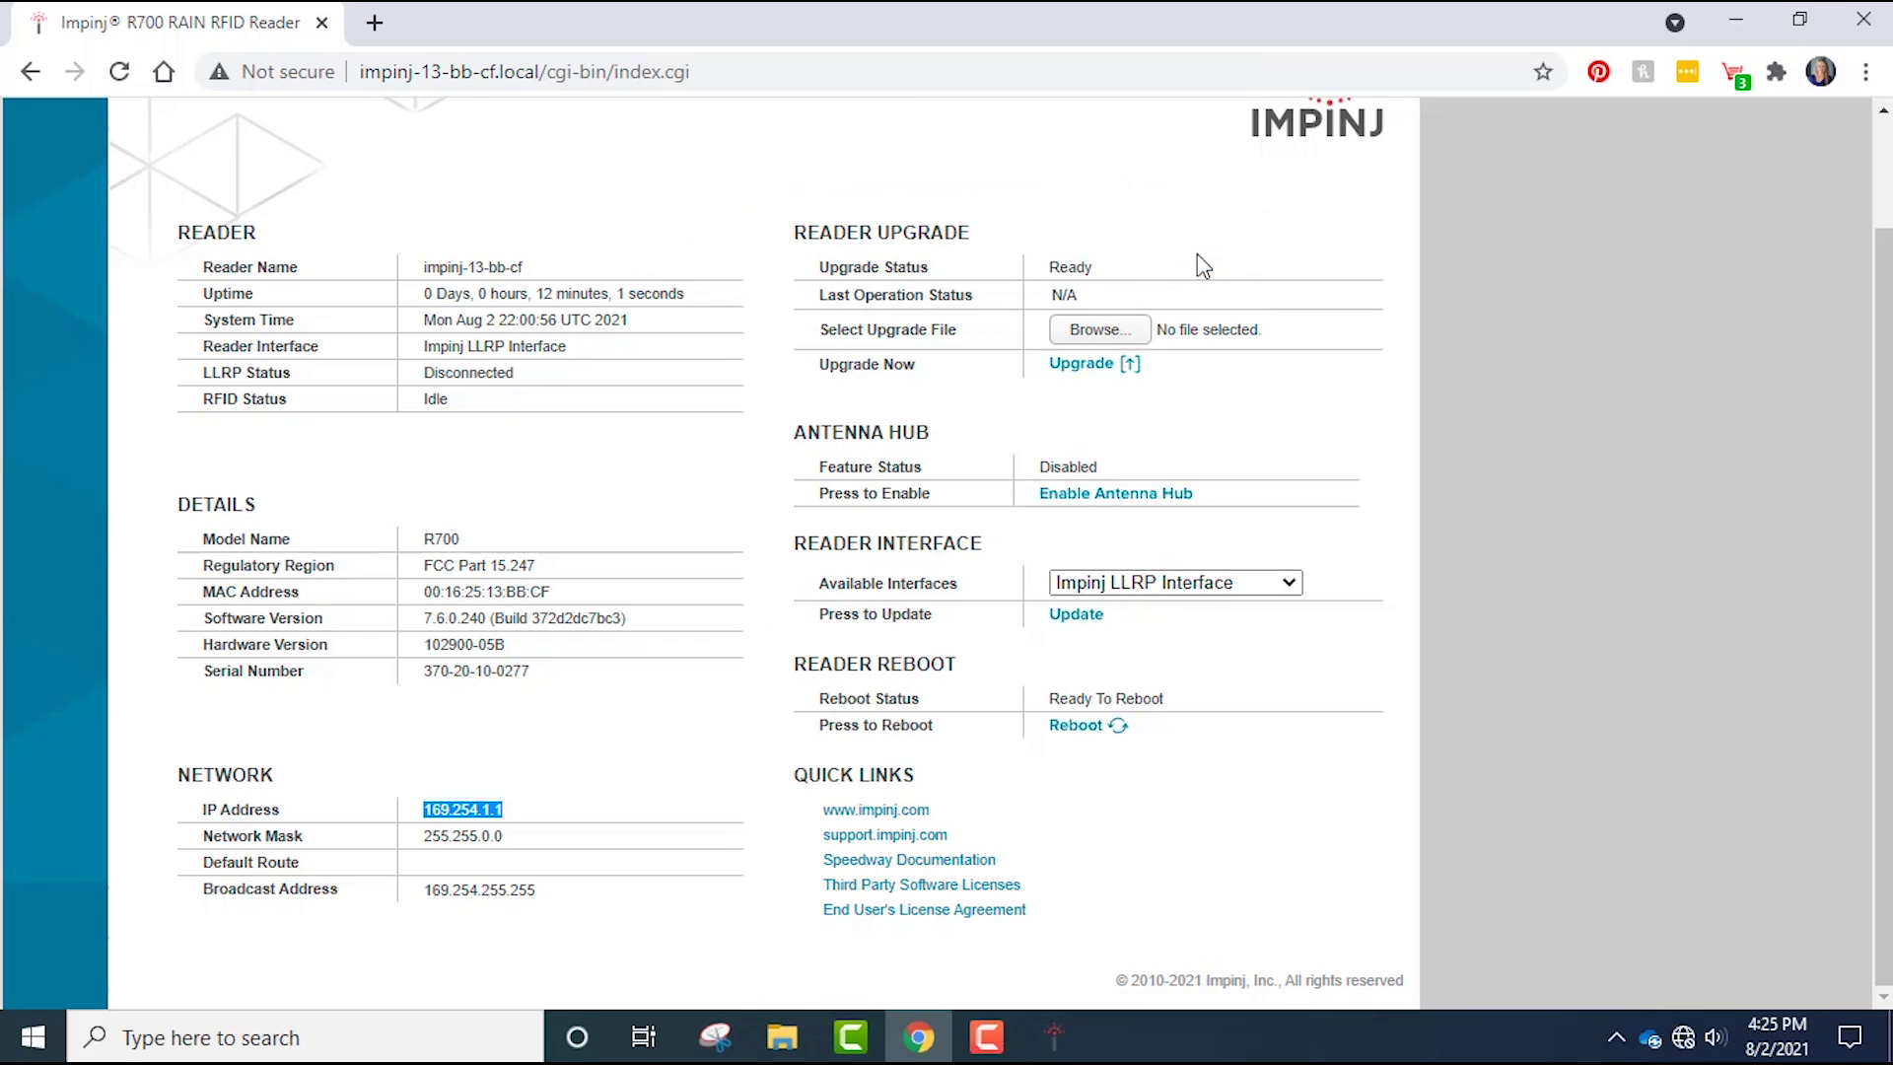
# Return to ItemTest and add the configured 169.254.1.1 data source.
pyautogui.click(1045, 1033)
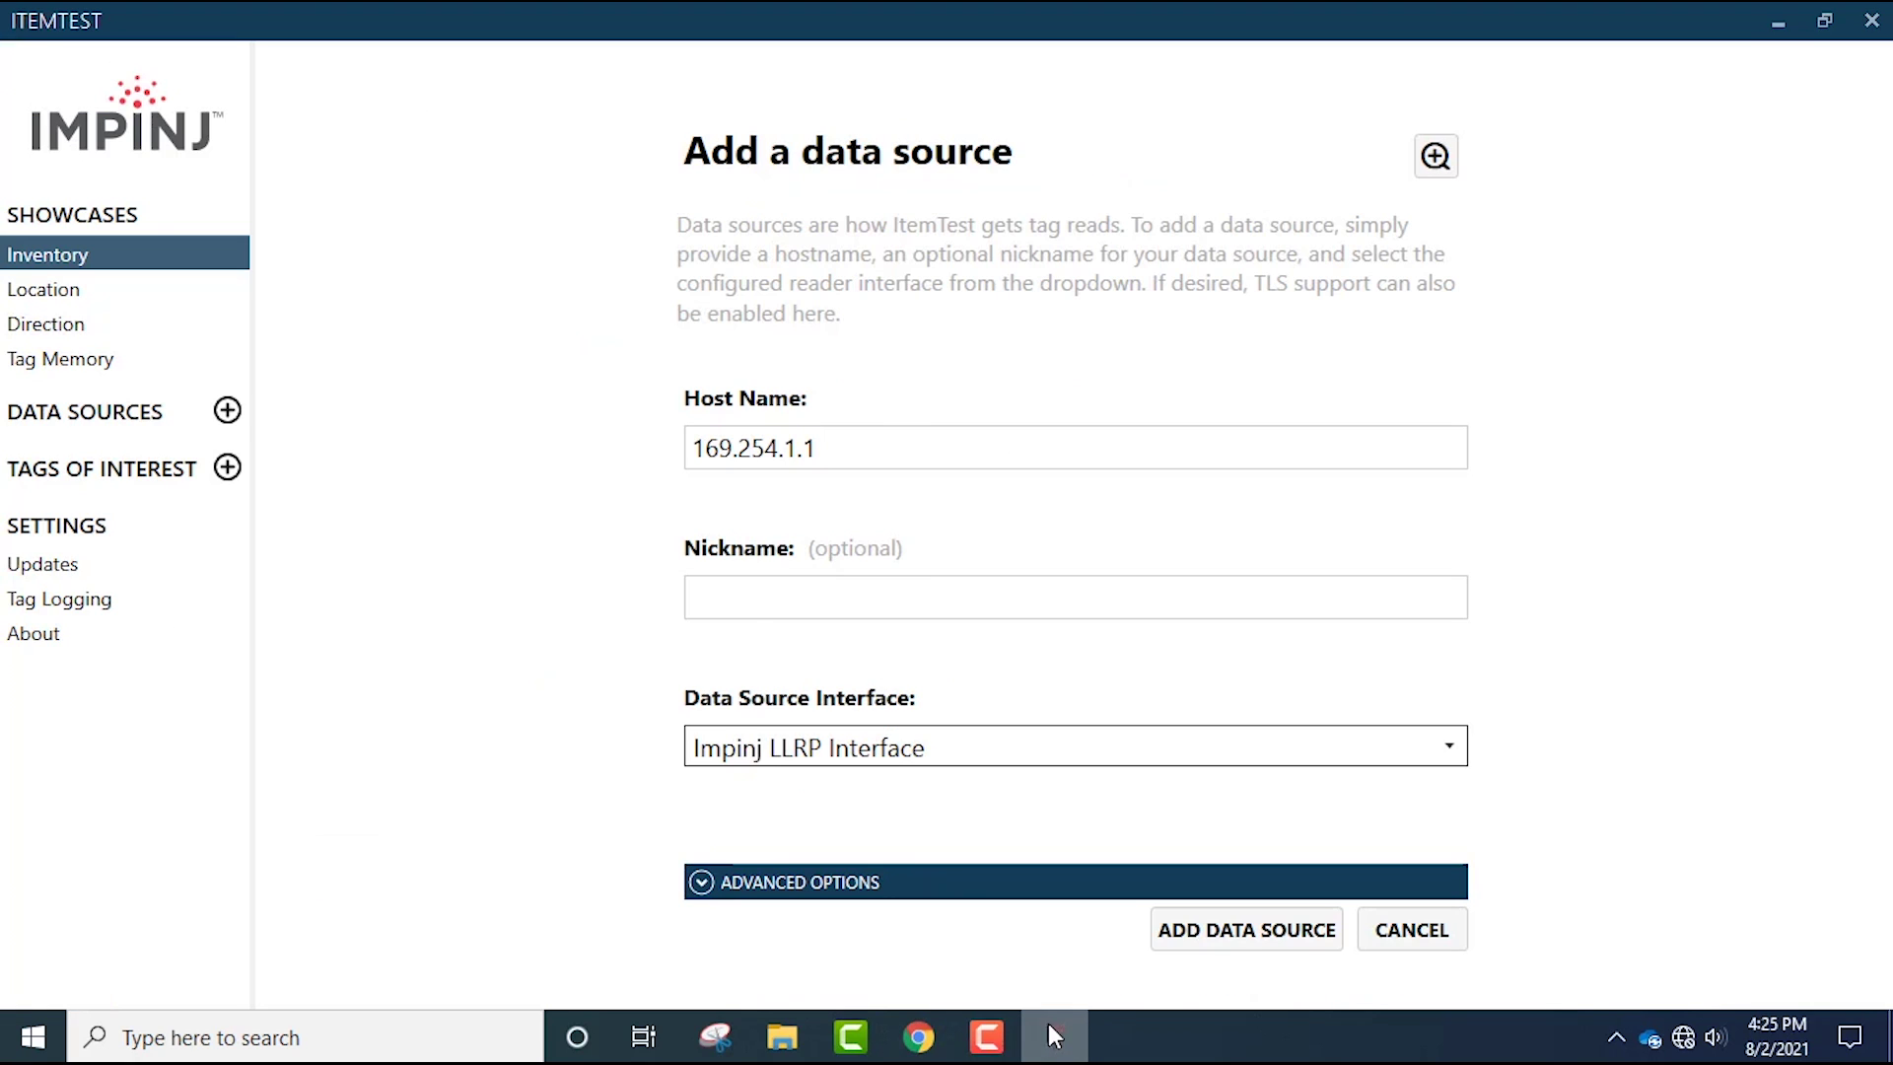
pyautogui.click(1245, 932)
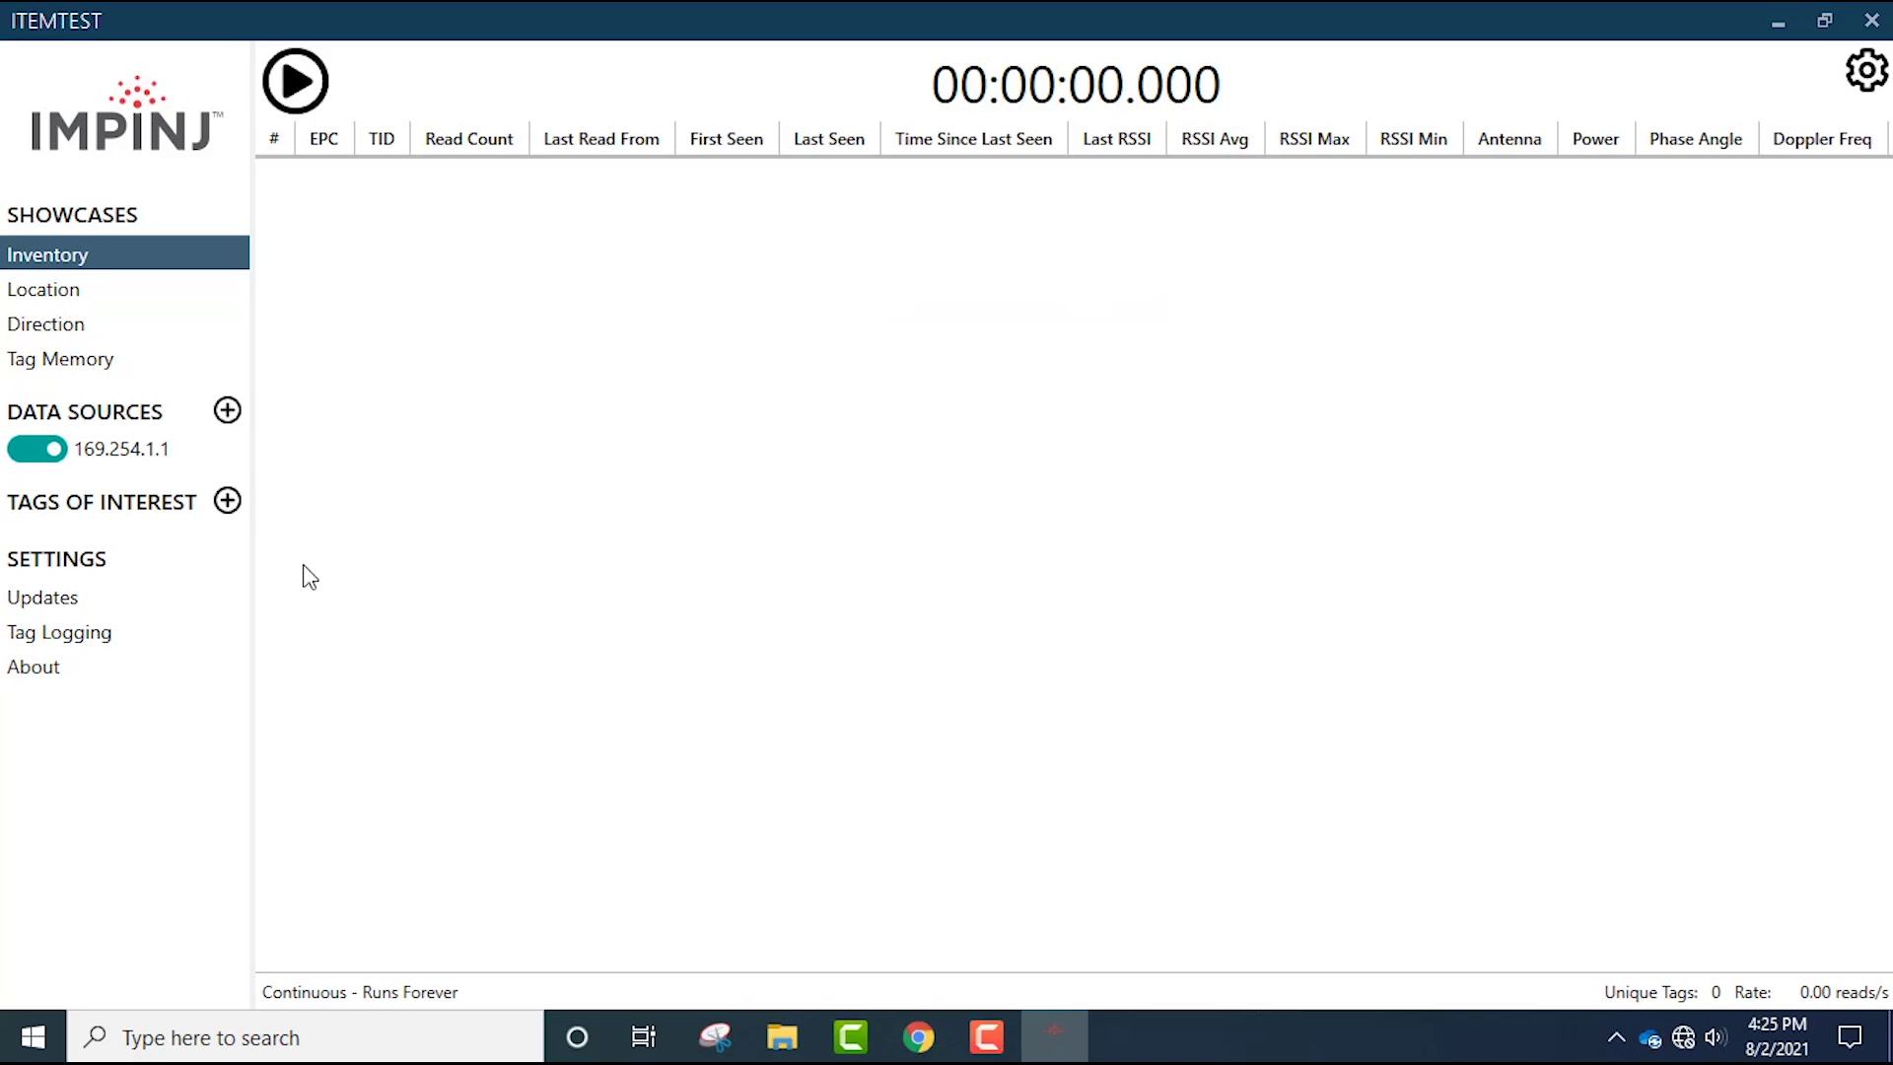
# Switch the 169.254.1.1 data source off and back on.
pyautogui.moveTo(196, 452)
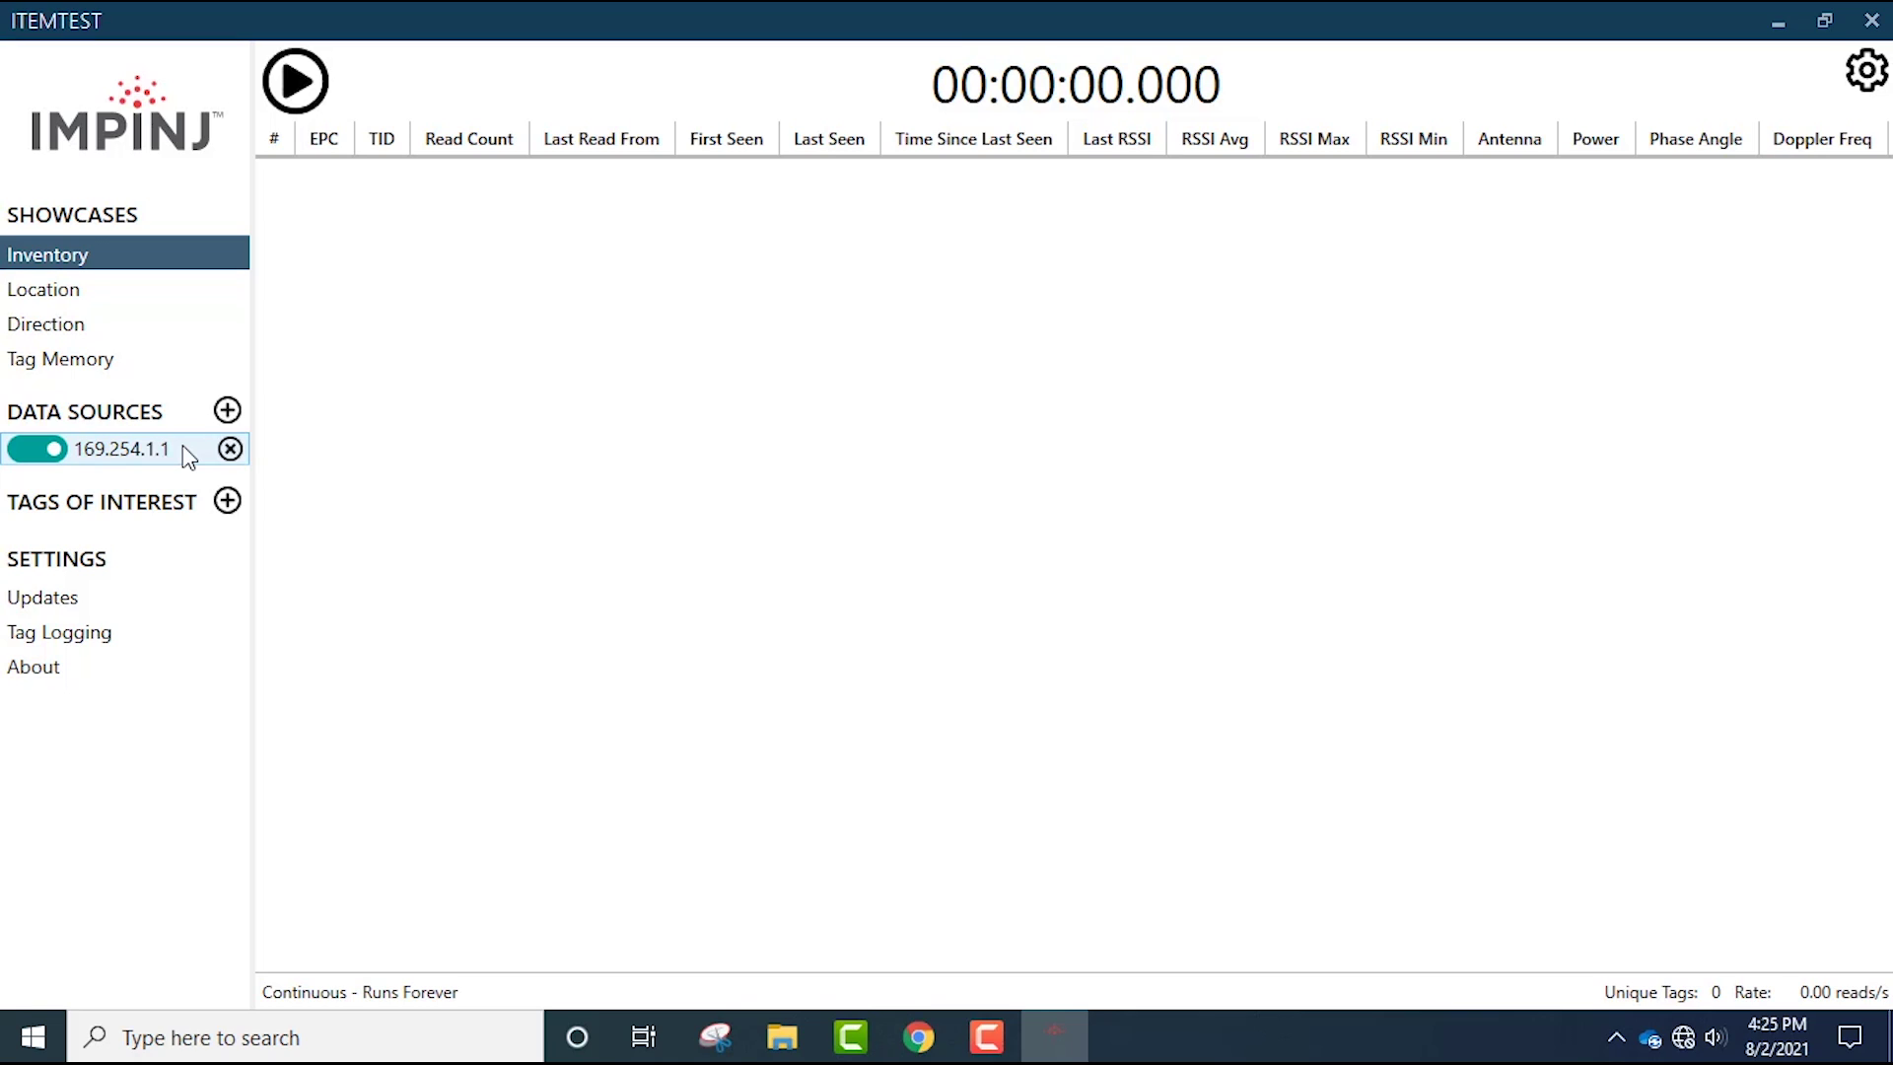
pyautogui.click(26, 451)
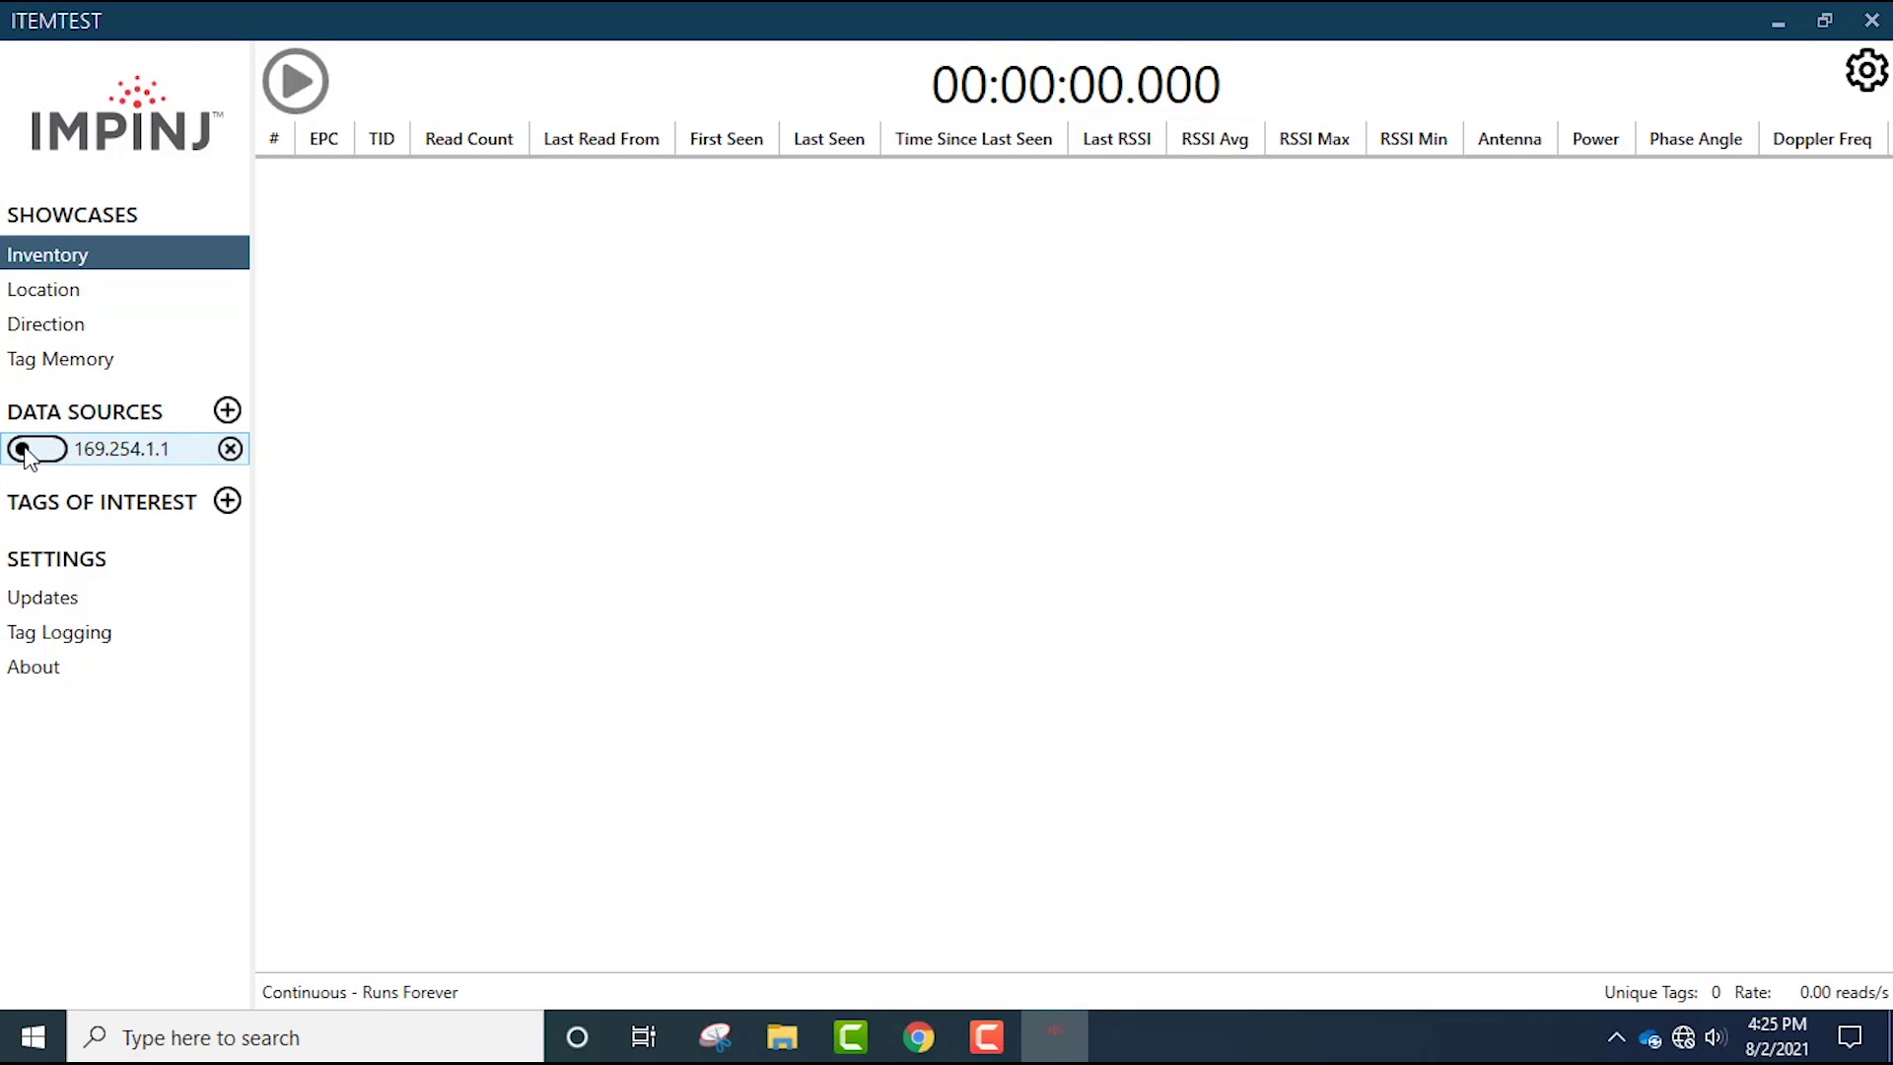
pyautogui.click(40, 450)
pyautogui.click(40, 450)
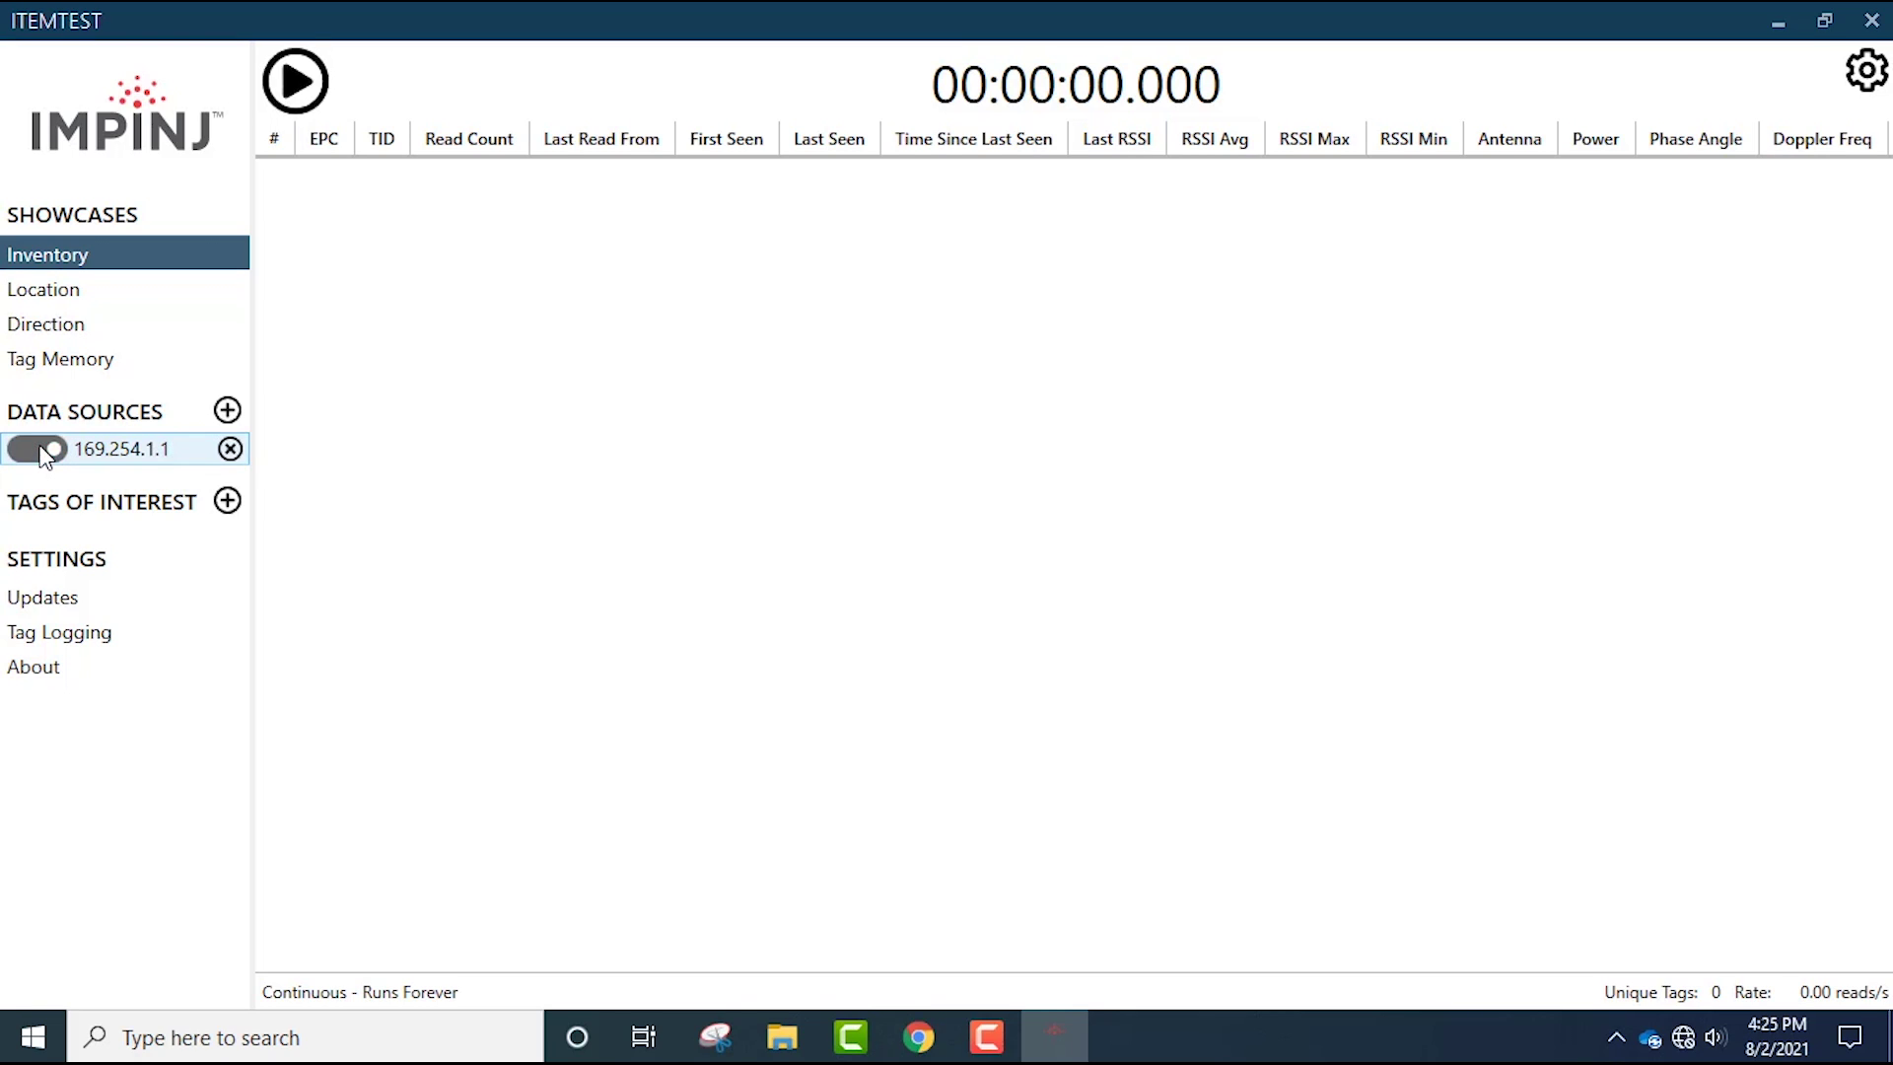
pyautogui.click(42, 452)
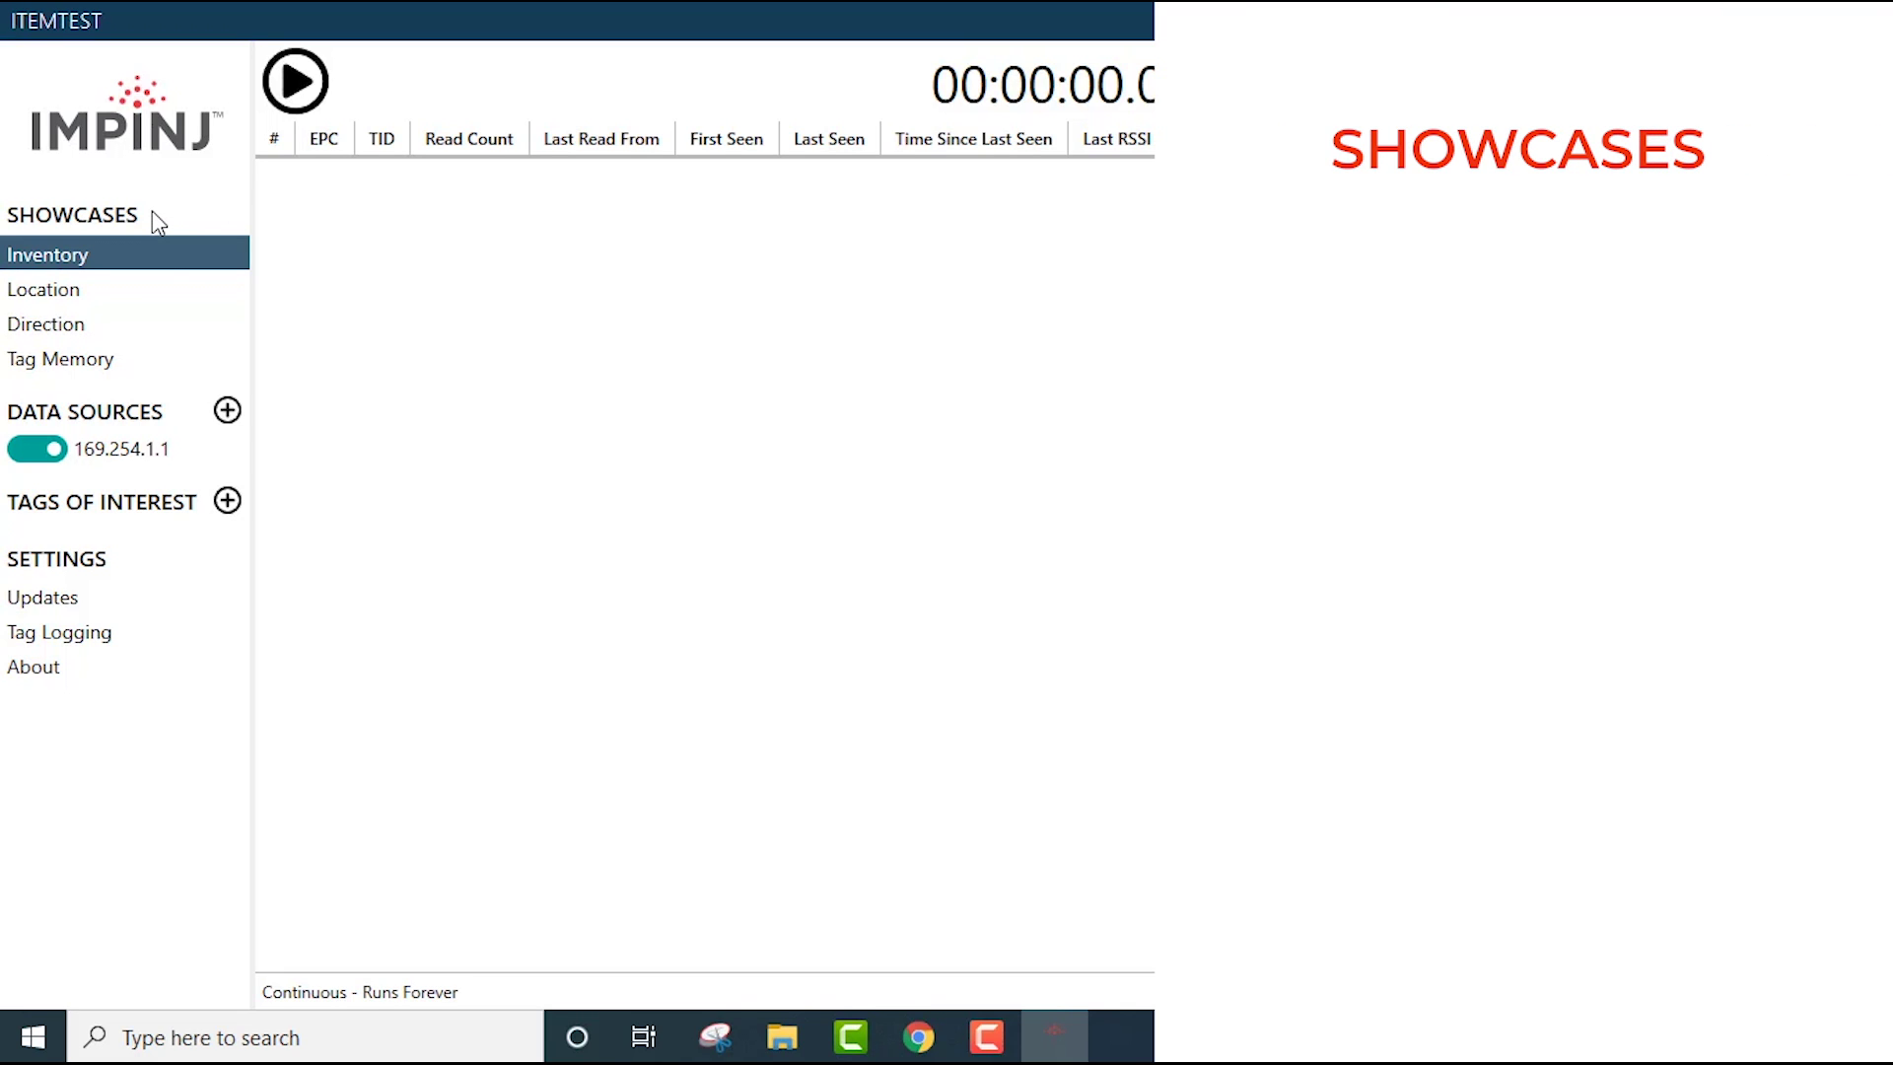
# View the Location, Direction and Tag Memory showcases.
pyautogui.click(136, 293)
pyautogui.click(129, 324)
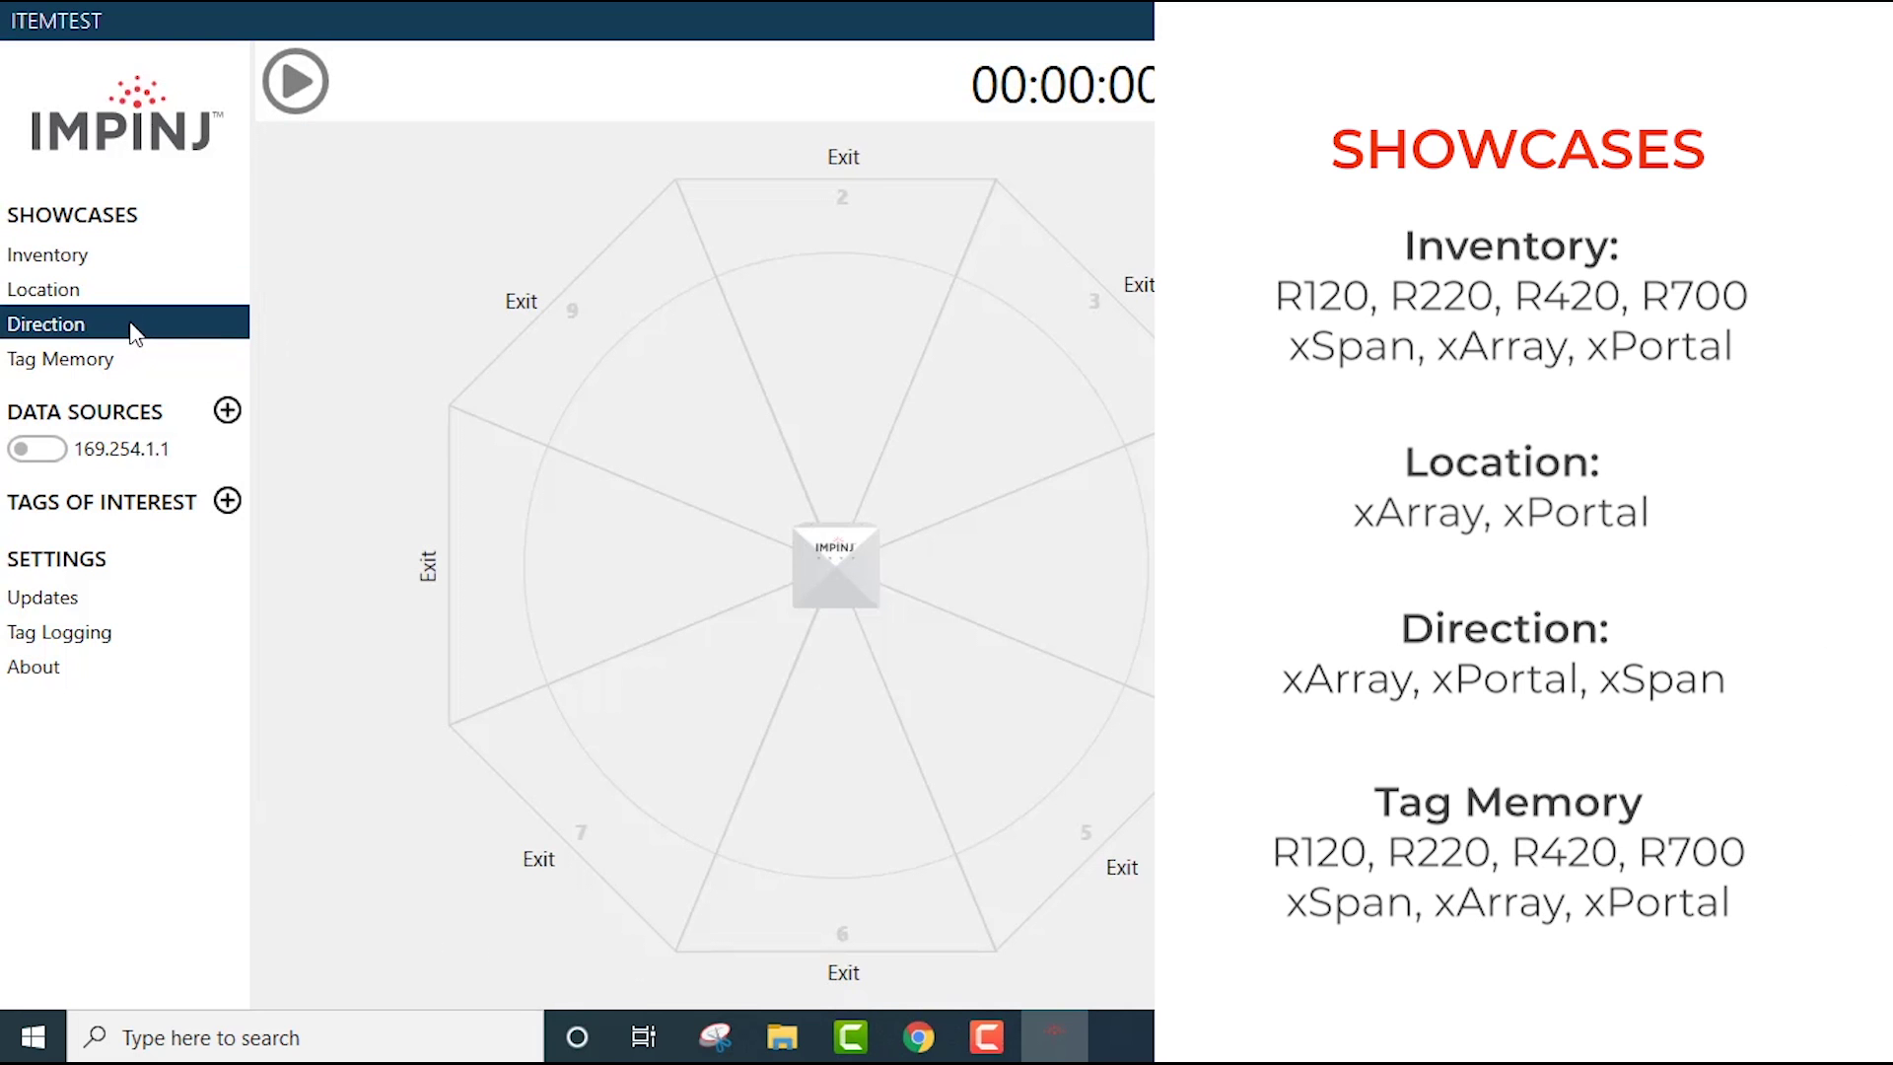
pyautogui.click(126, 361)
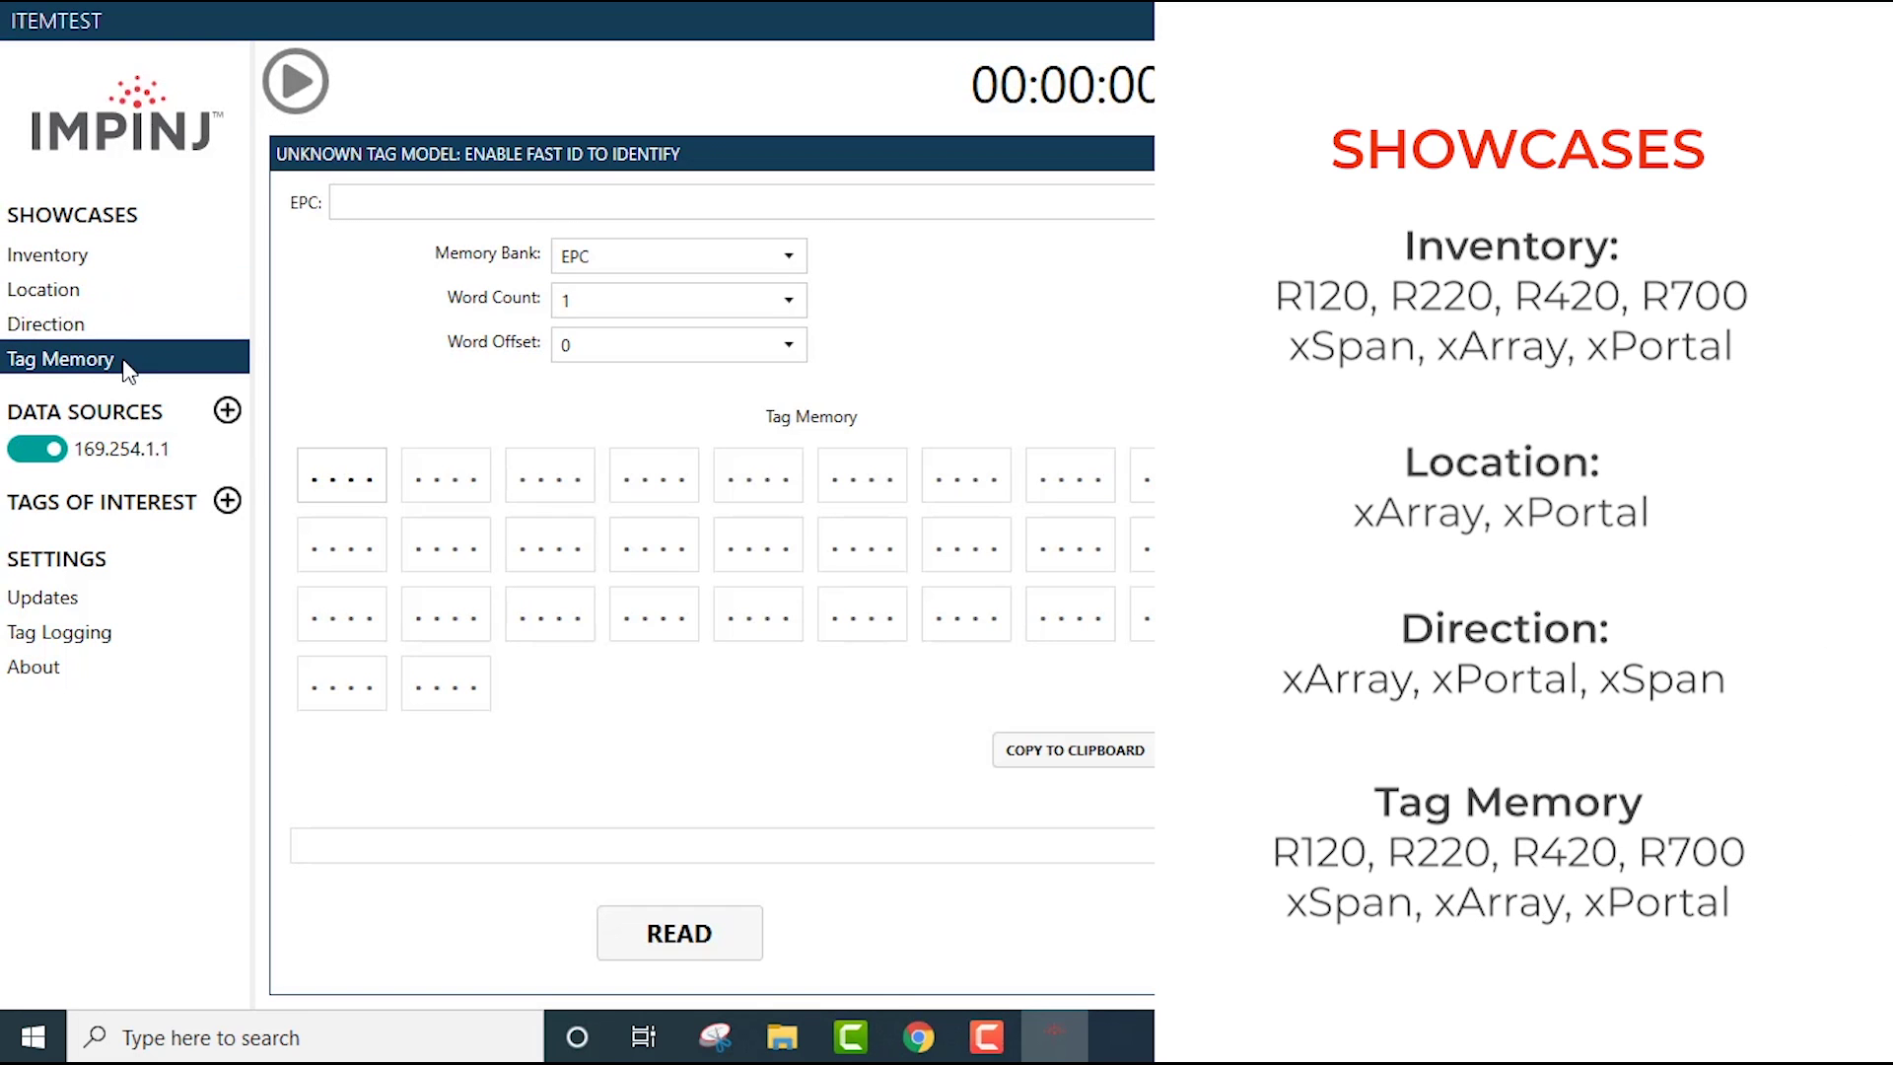
# Run a continuous inventory in the Inventory showcase, examine all the tag data columns, and stop the run.
pyautogui.click(151, 265)
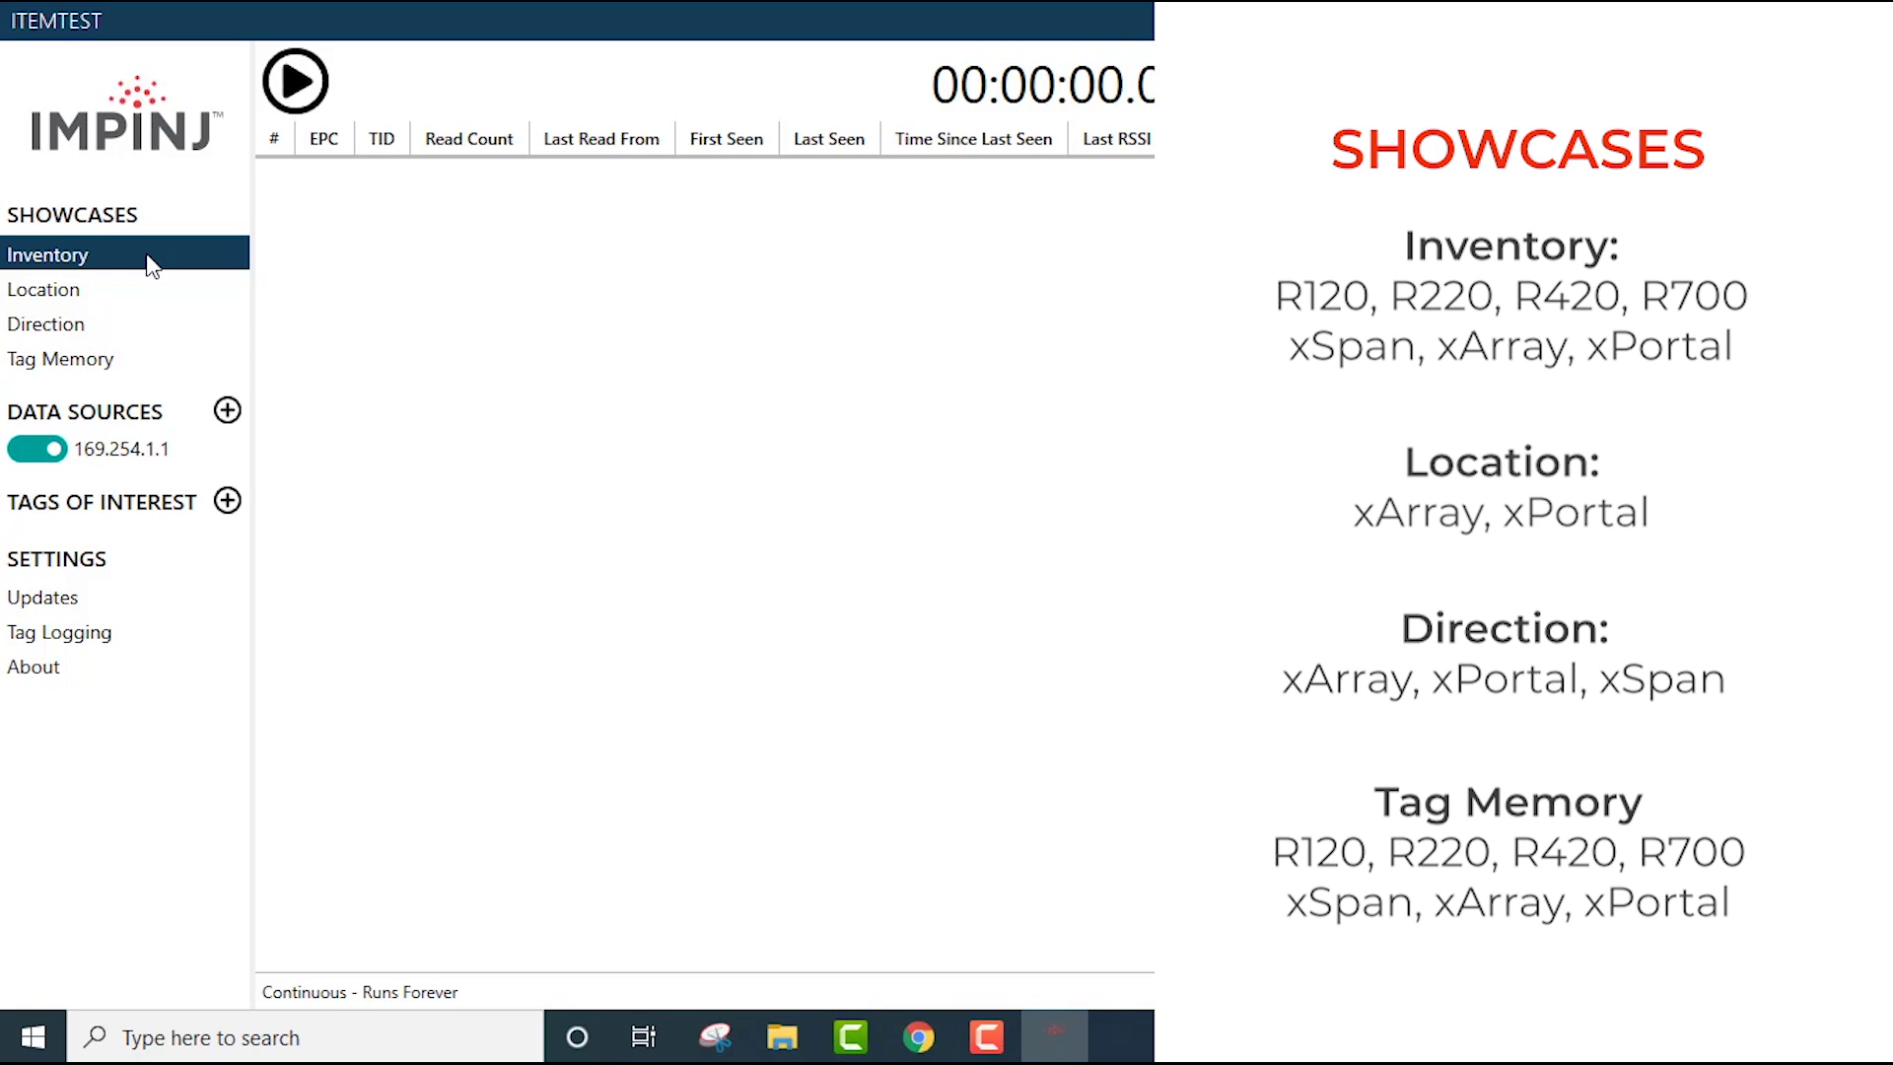
pyautogui.click(127, 361)
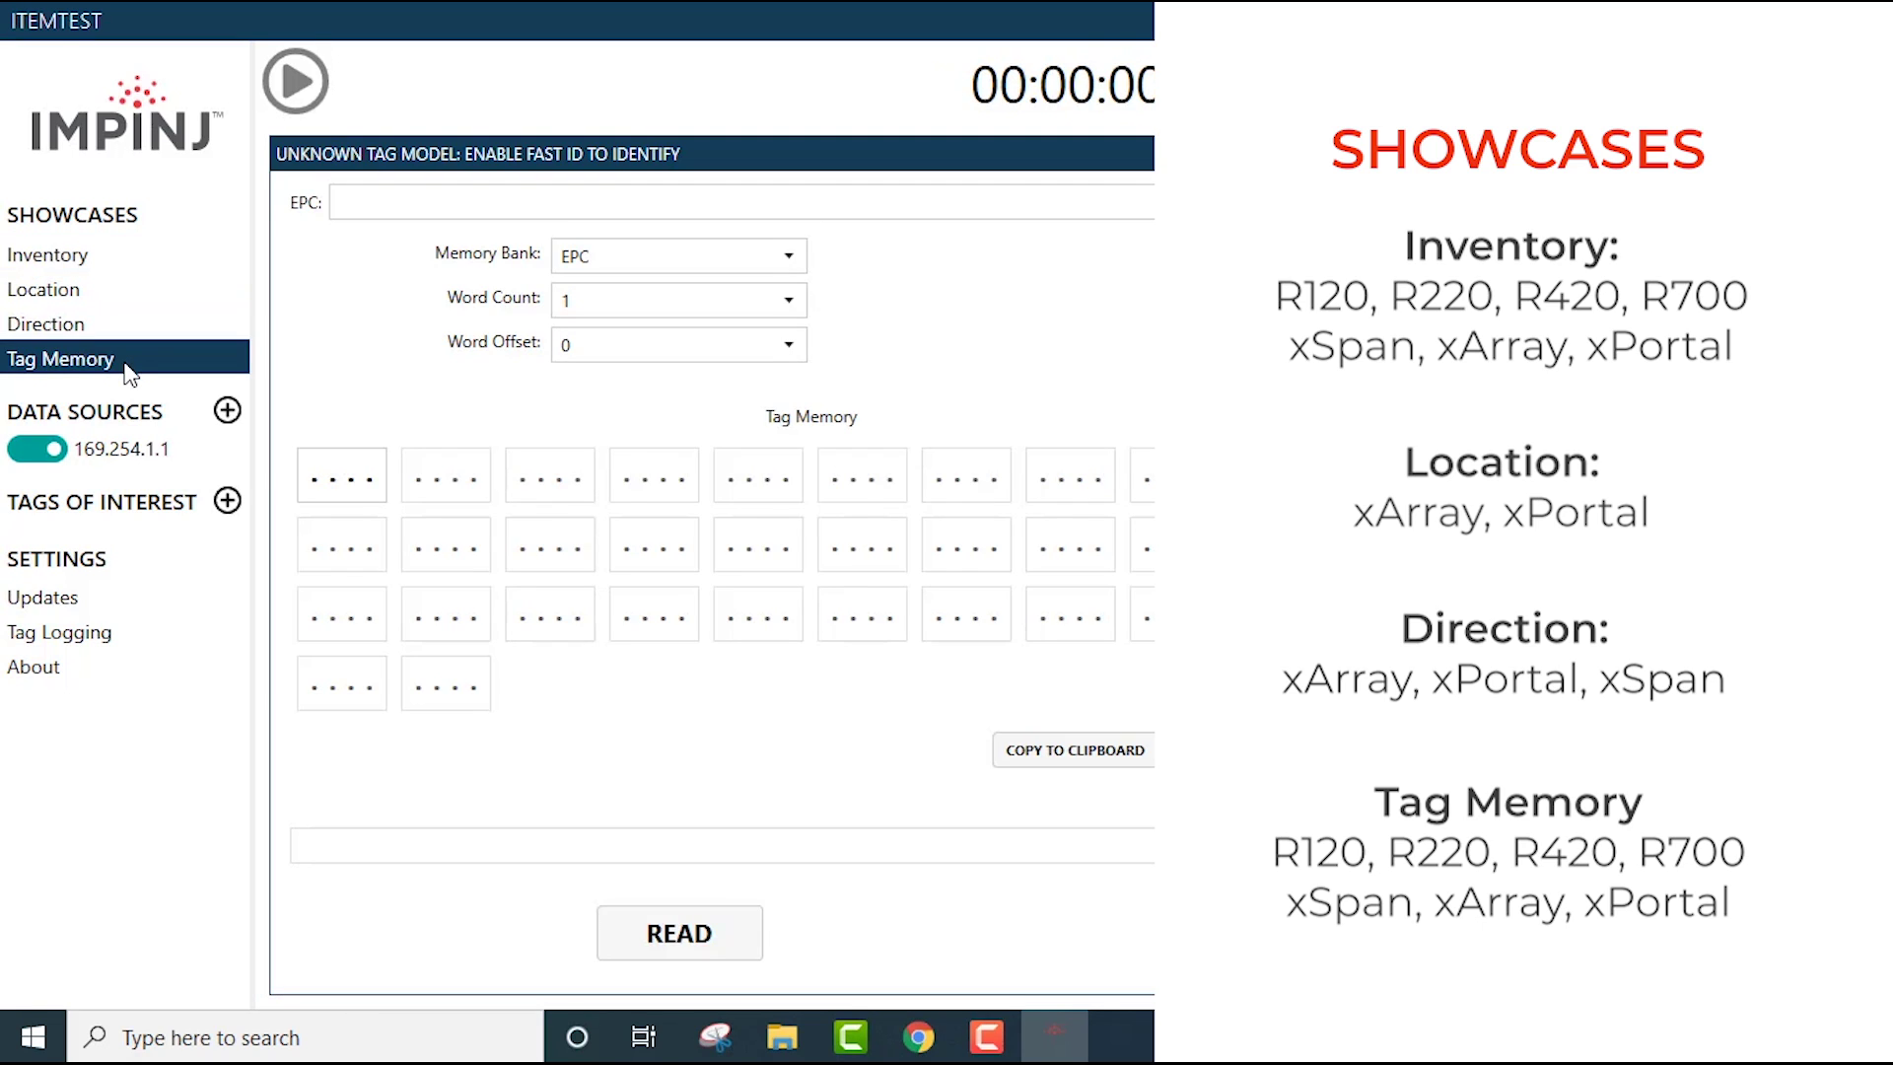
pyautogui.click(148, 254)
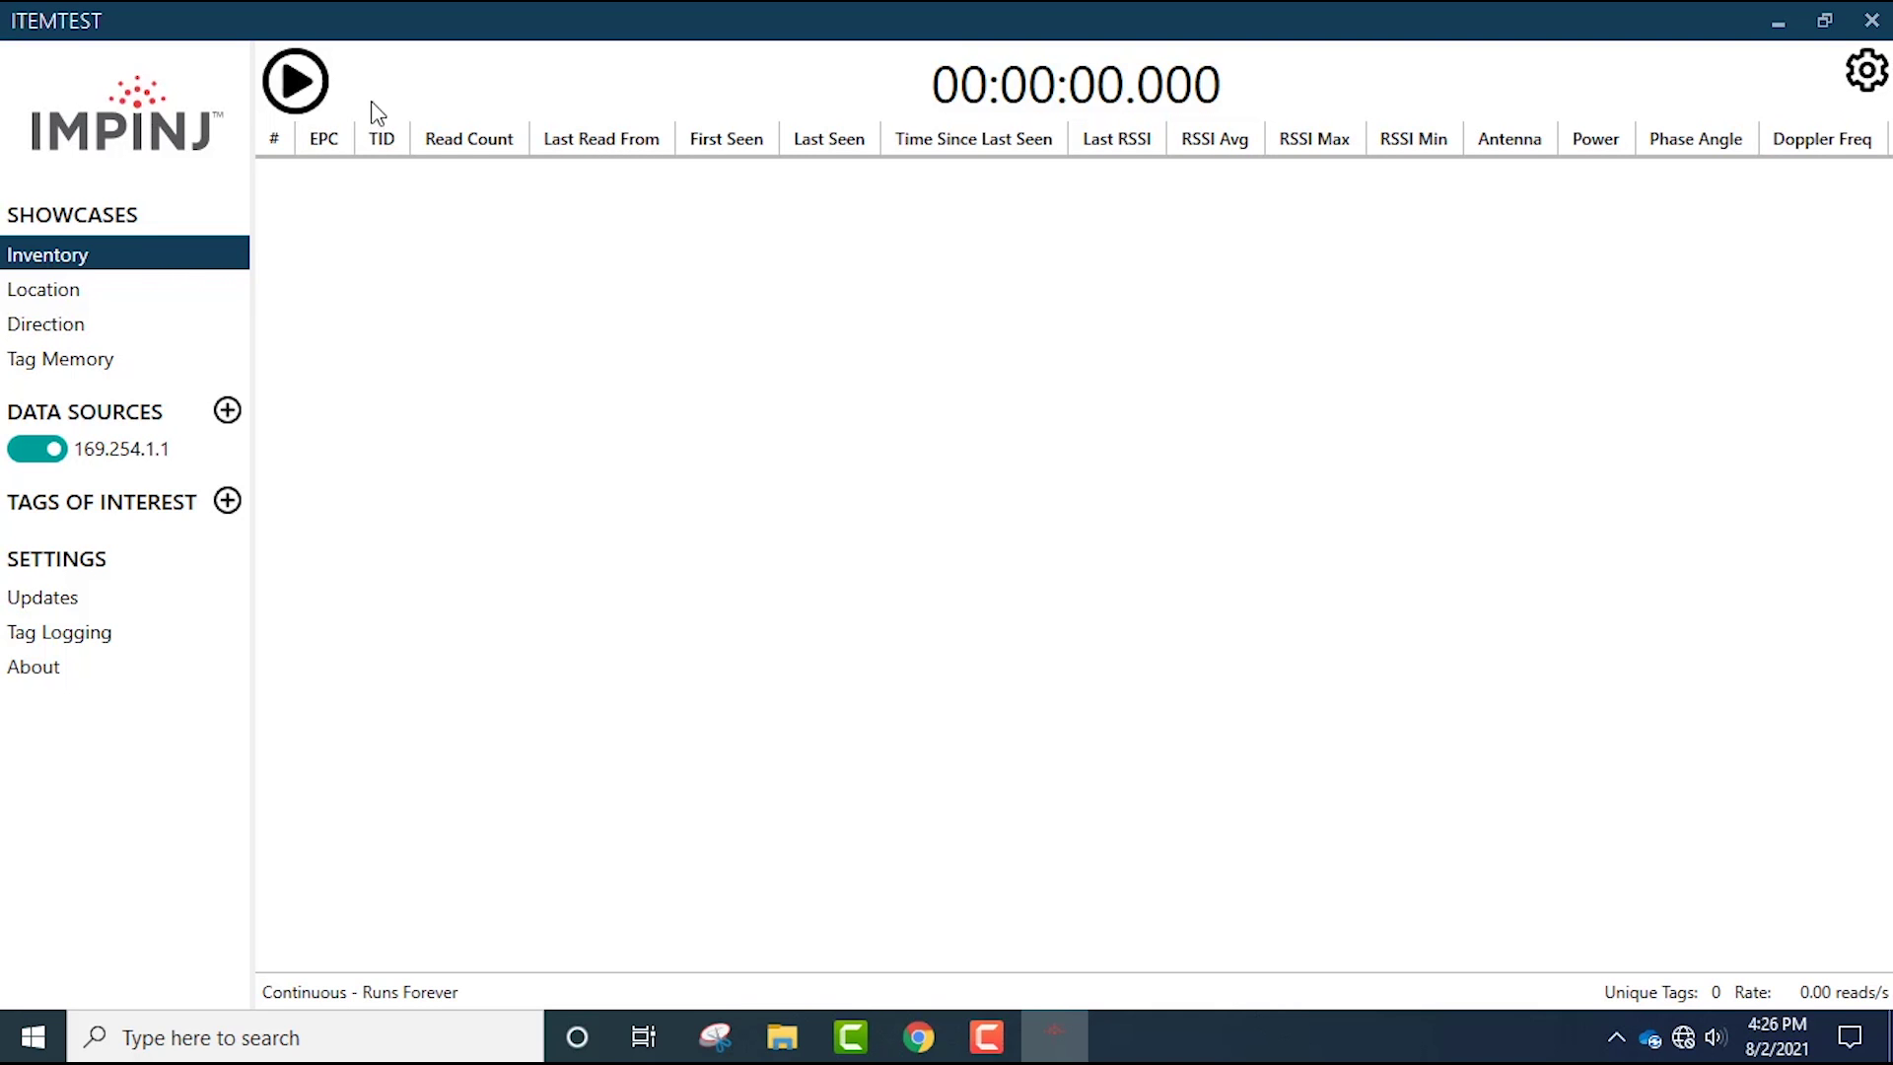
pyautogui.click(290, 85)
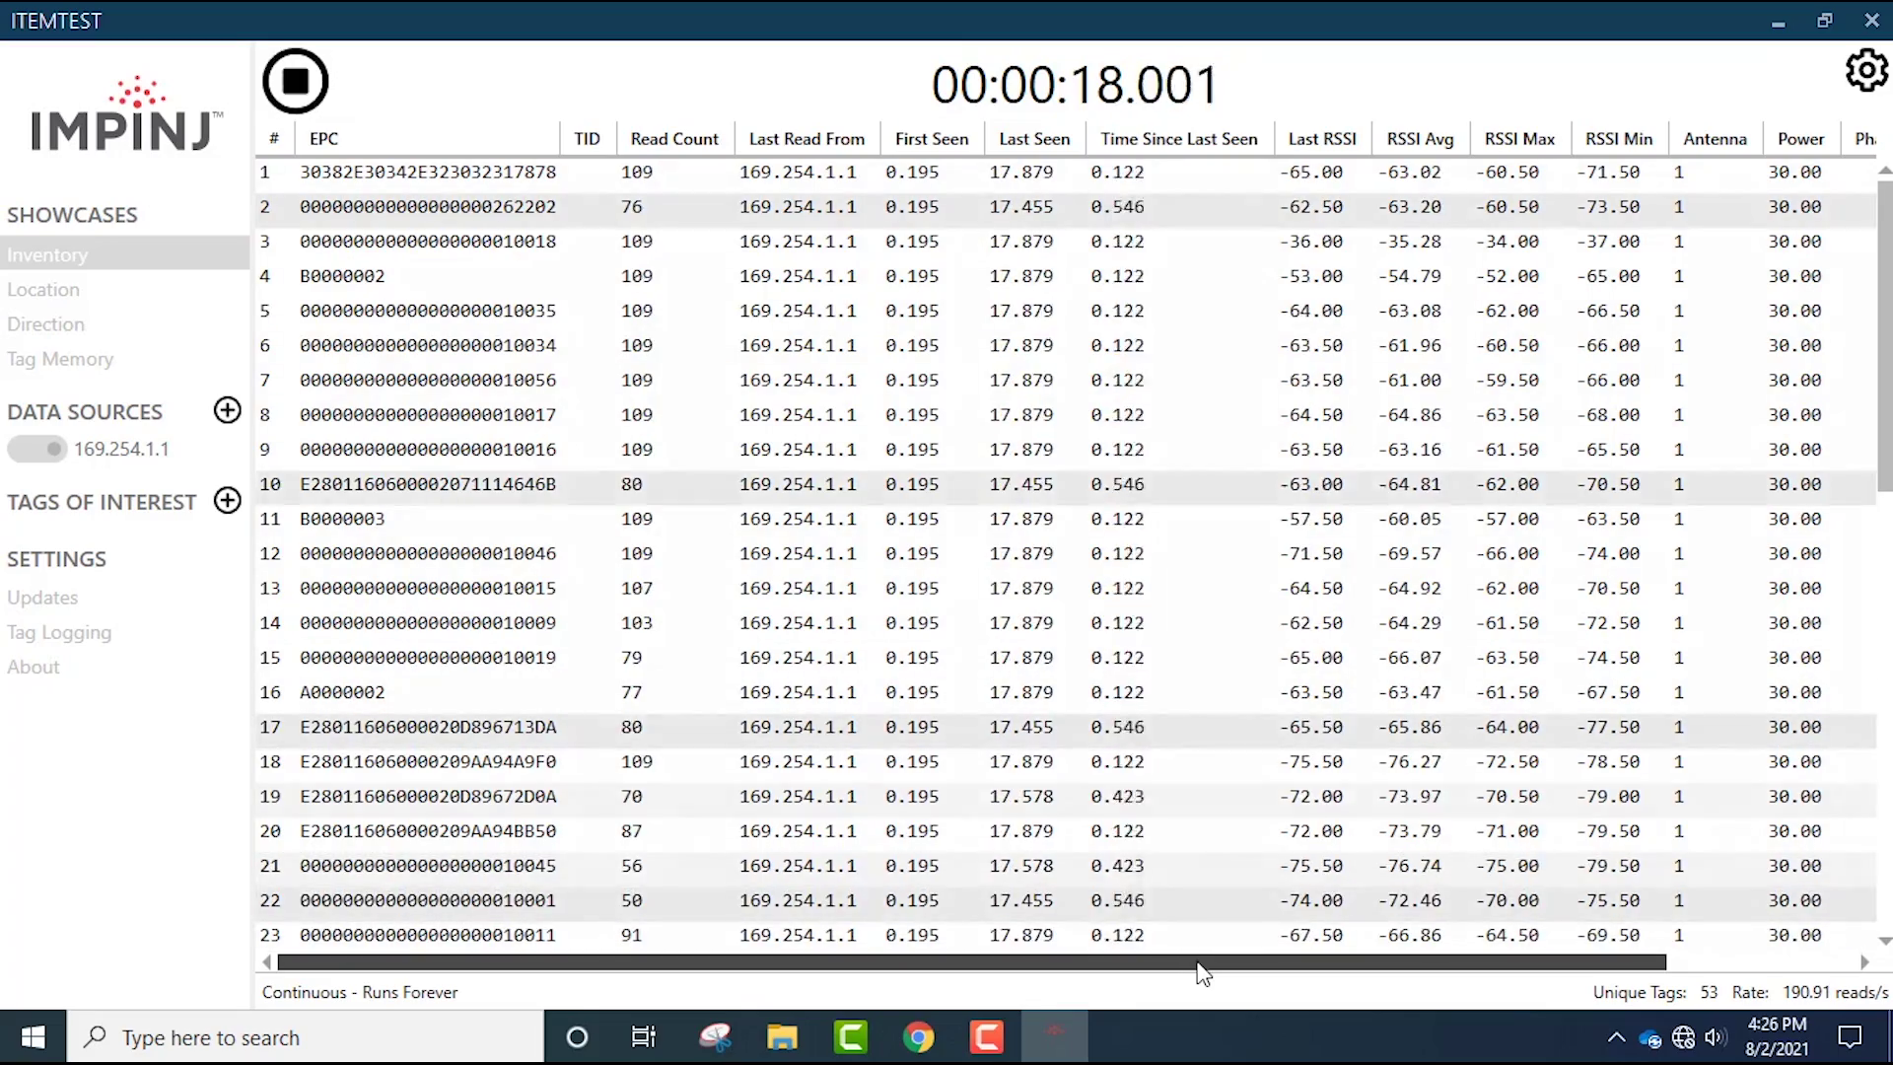
pyautogui.moveTo(1201, 967); pyautogui.dragTo(1530, 971)
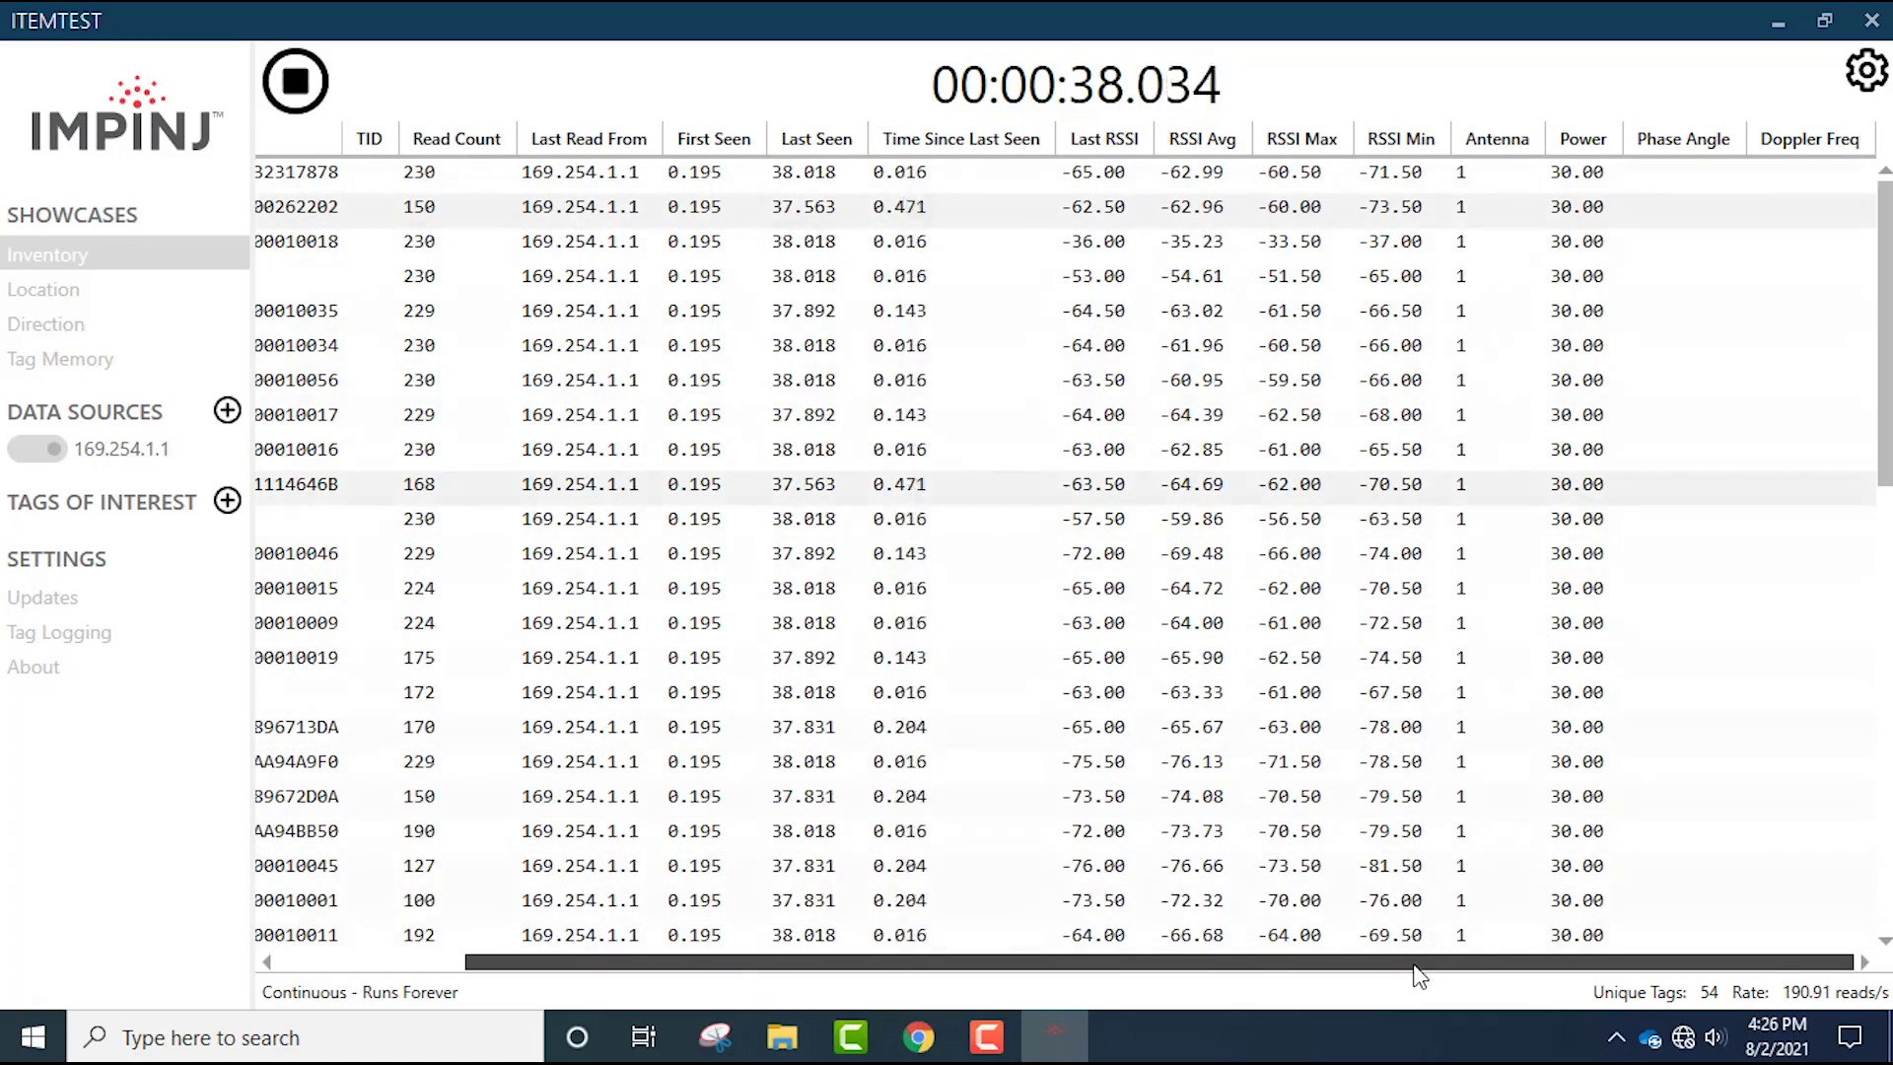
pyautogui.moveTo(1418, 976); pyautogui.dragTo(1046, 978)
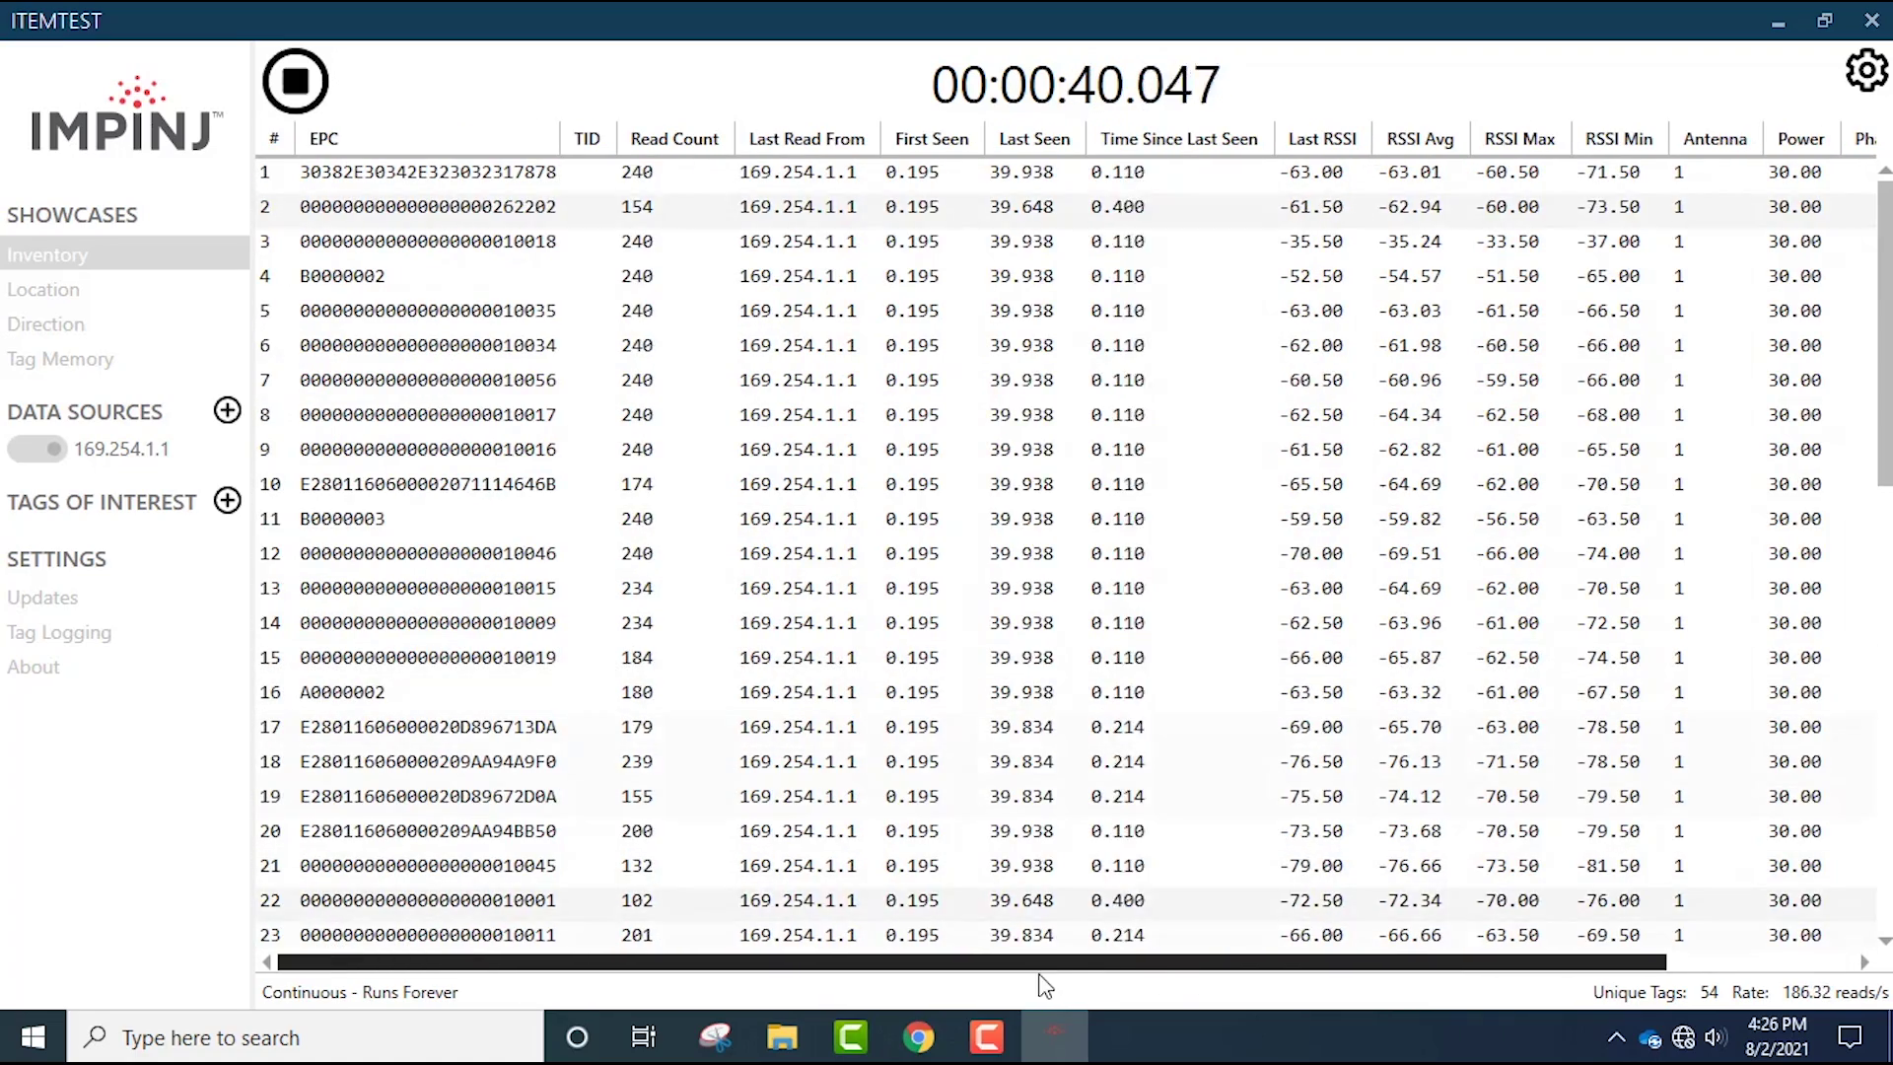
pyautogui.click(298, 85)
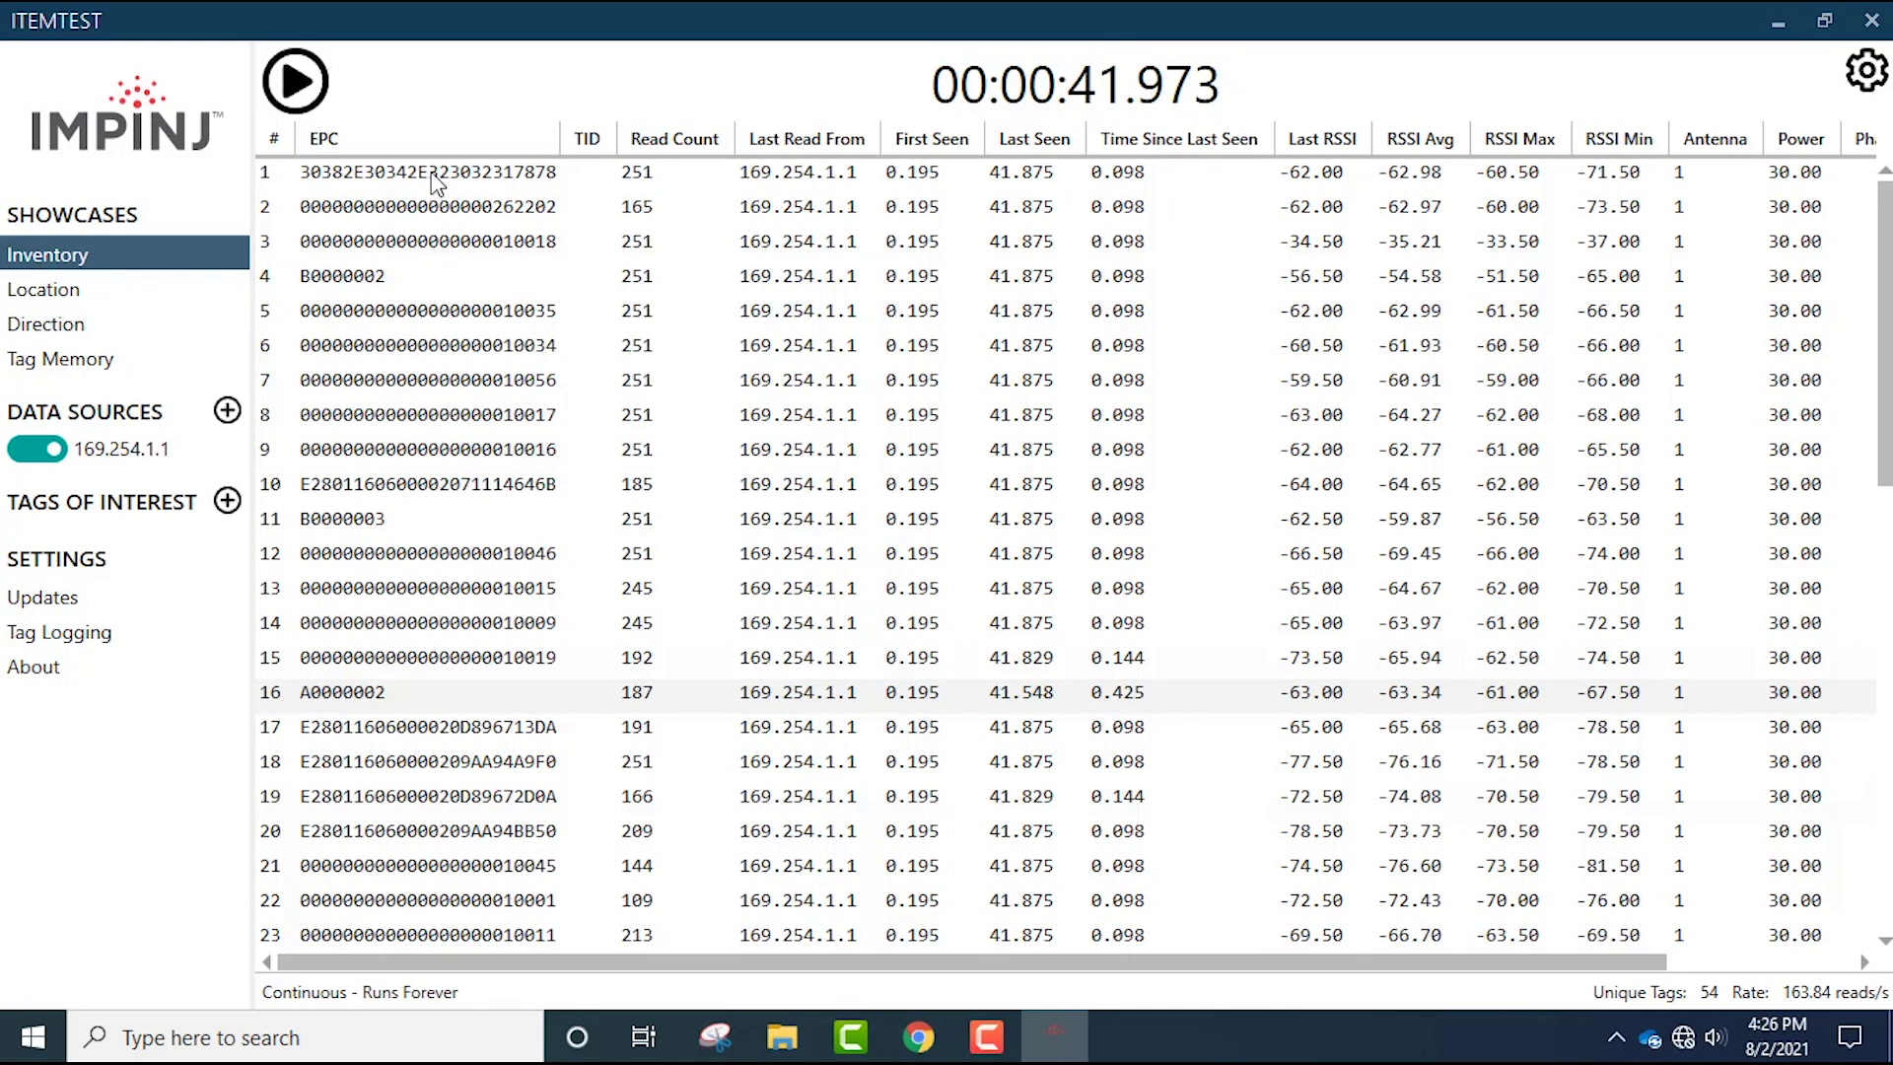
# Open Tag Memory Access for the first tag in the inventory results.
pyautogui.click(505, 172)
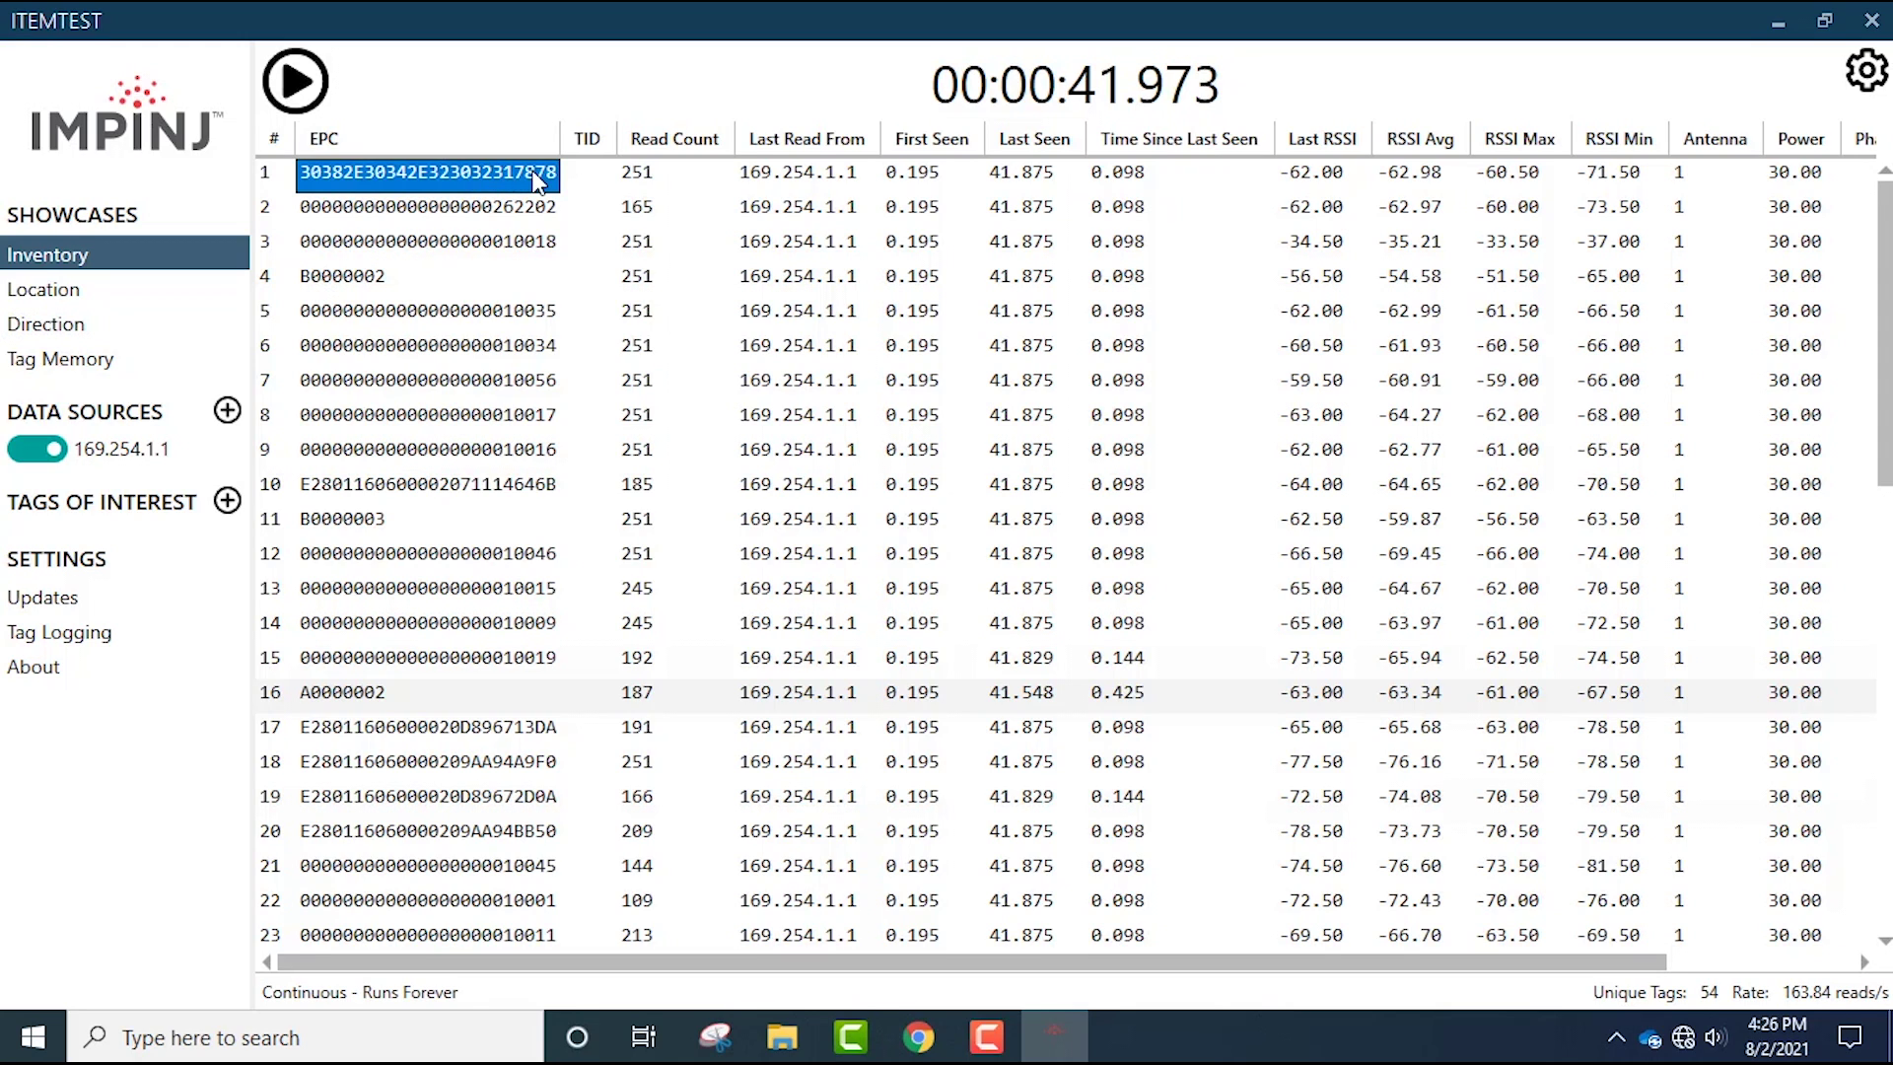
pyautogui.rightClick(537, 180)
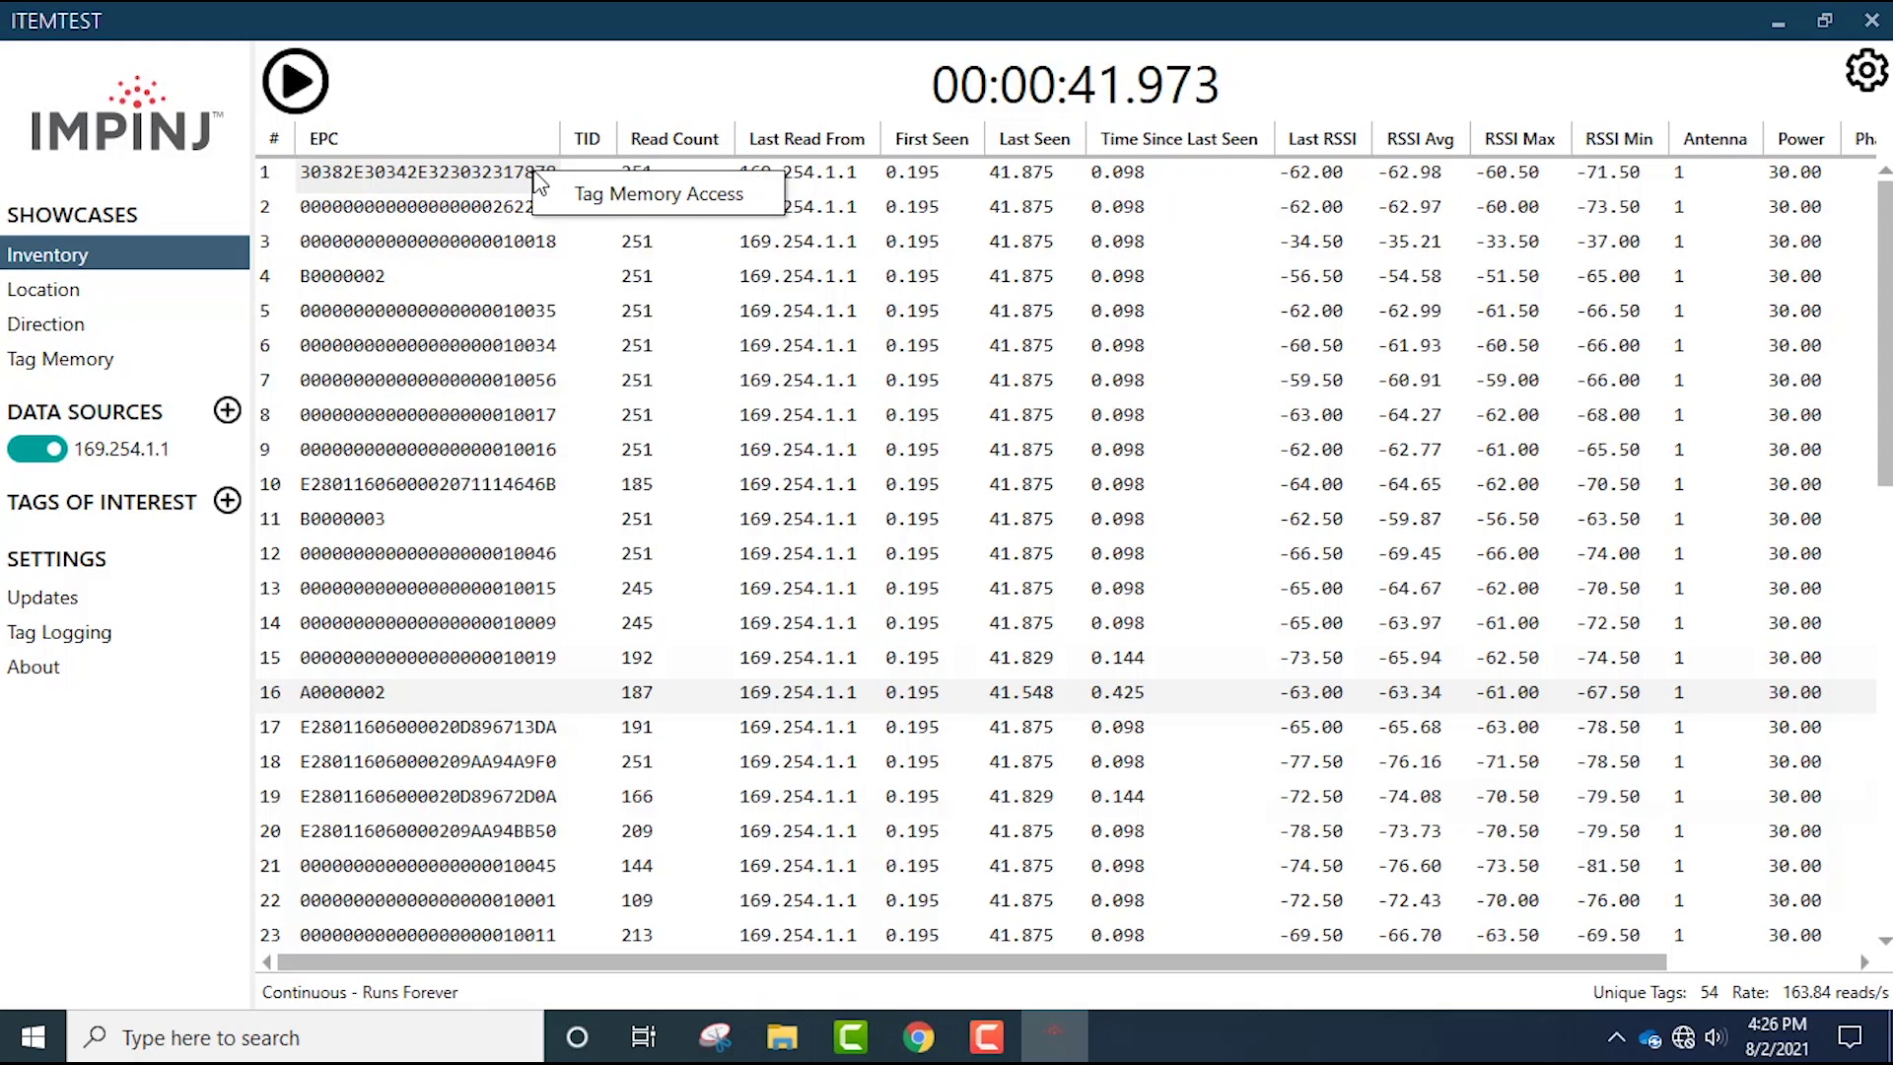
pyautogui.click(588, 197)
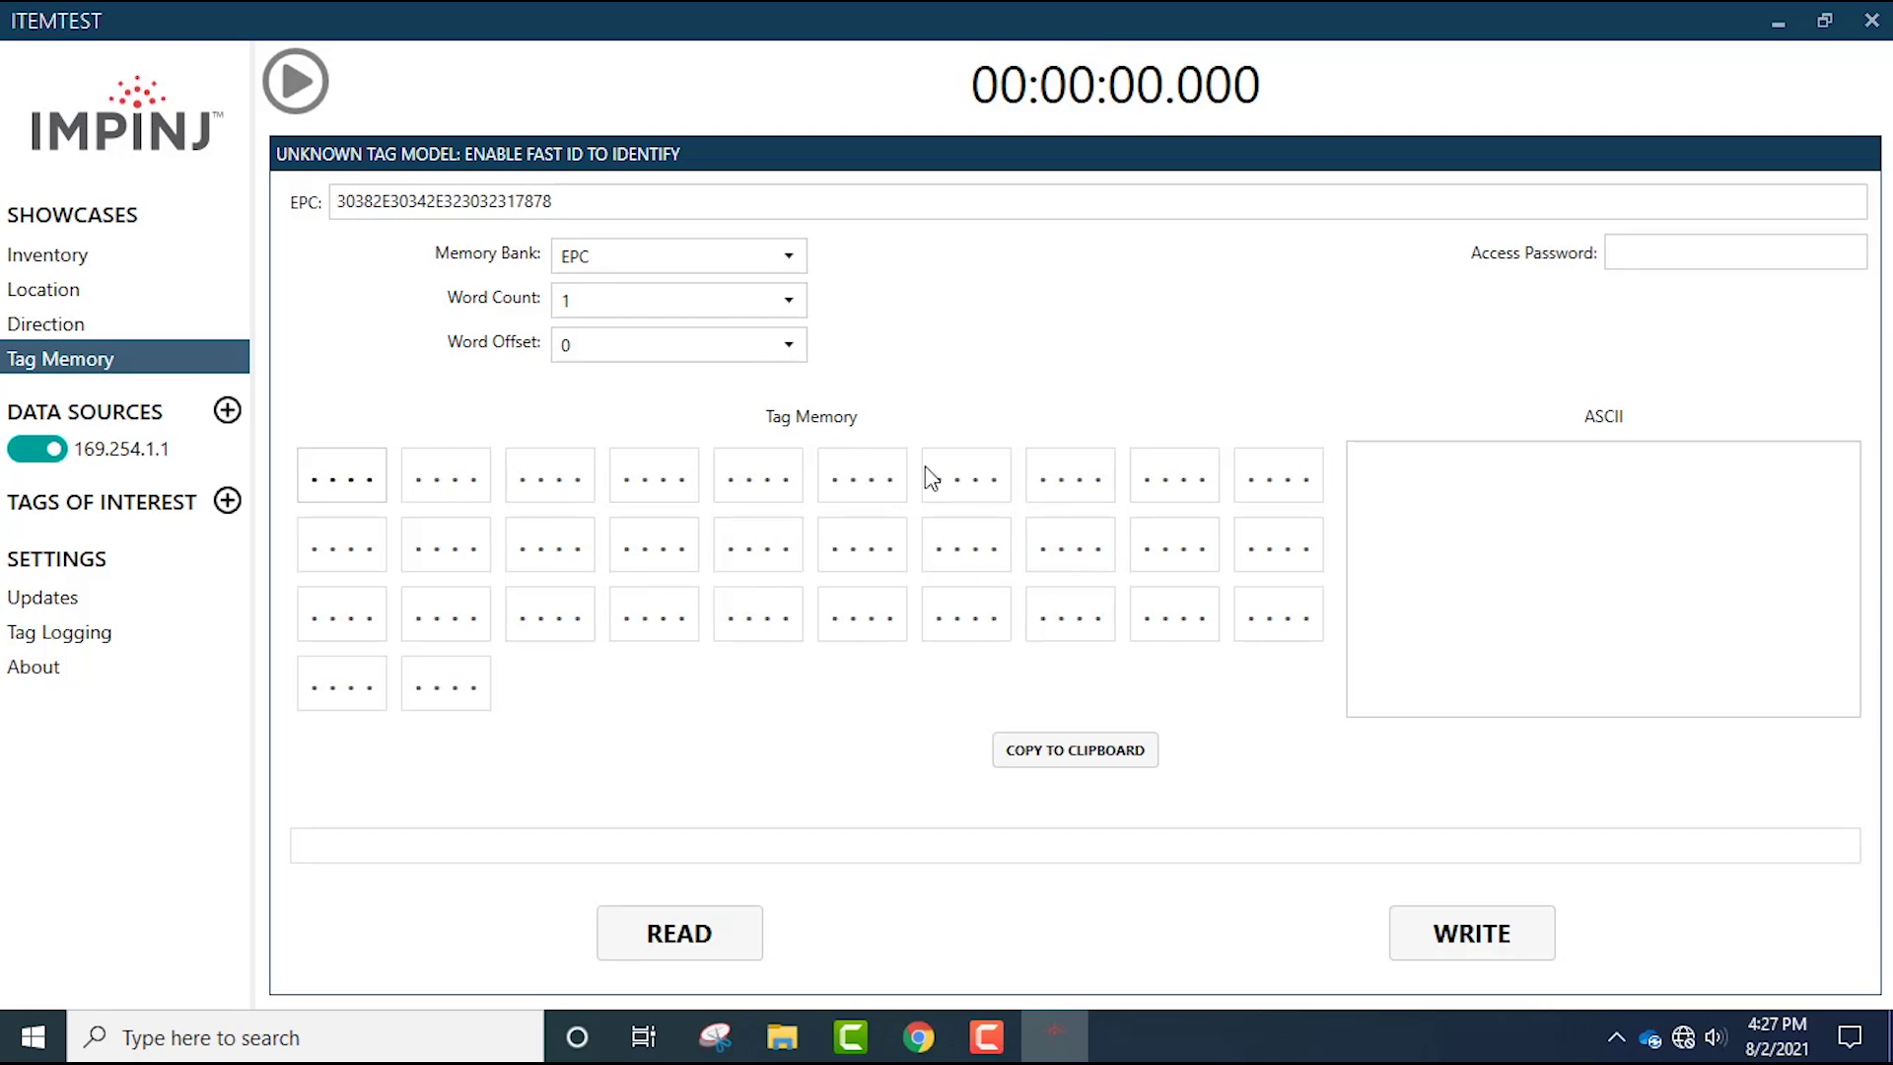
# Examine the available choices for memory bank, word count and word offset in the Tag Memory showcase.
pyautogui.click(791, 257)
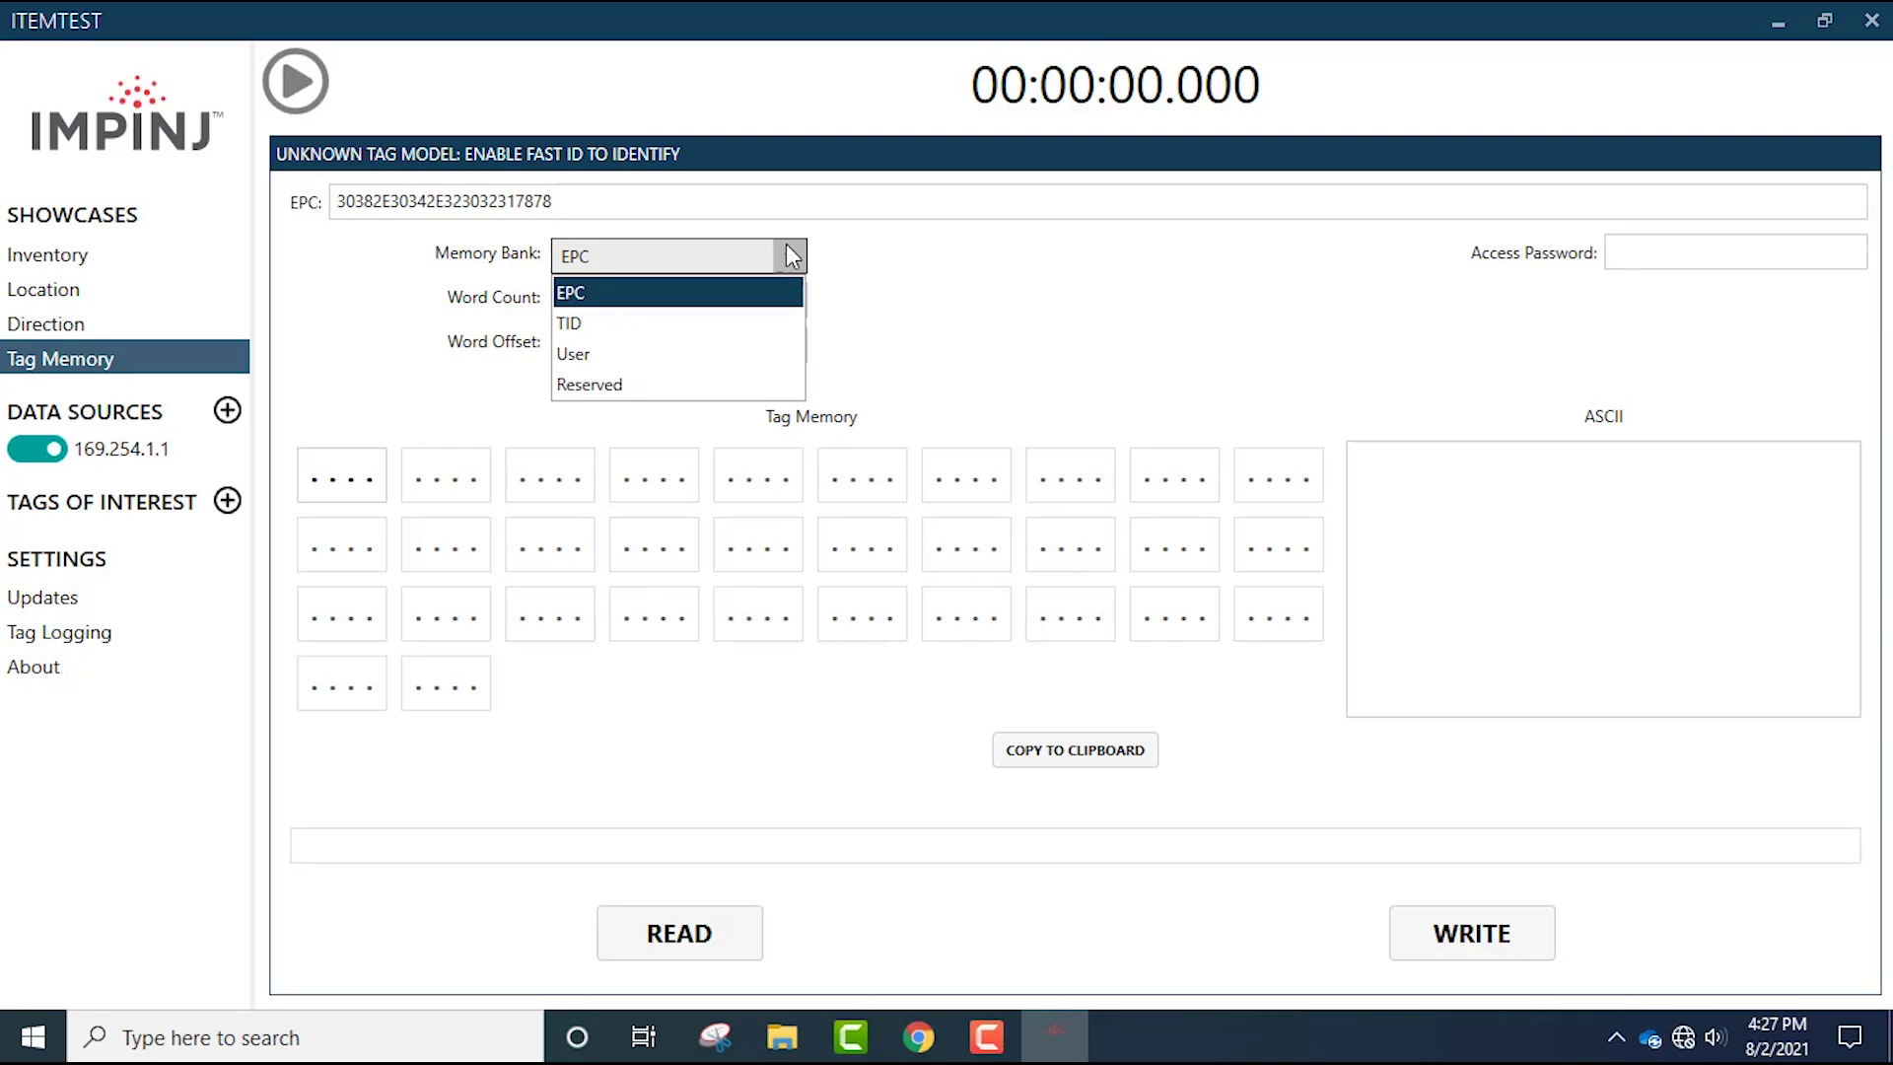
pyautogui.click(791, 257)
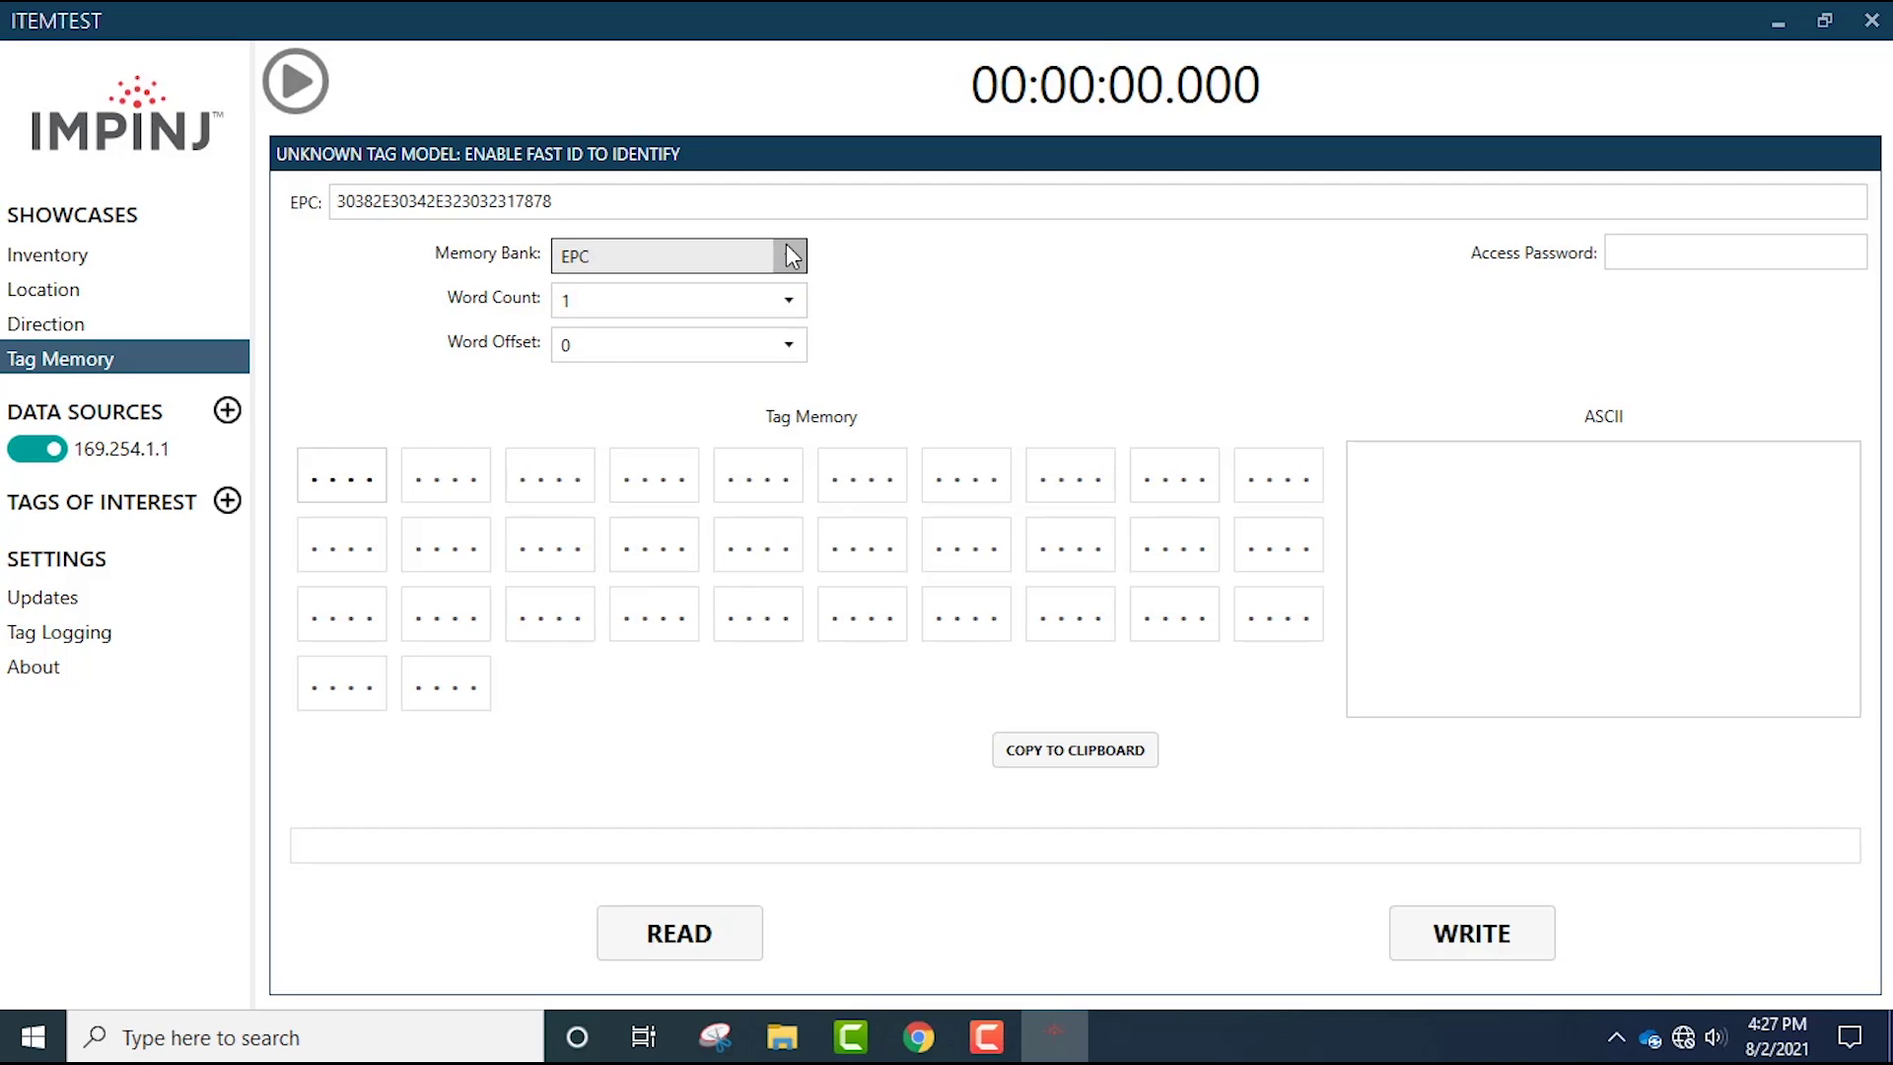
pyautogui.click(791, 301)
pyautogui.click(791, 303)
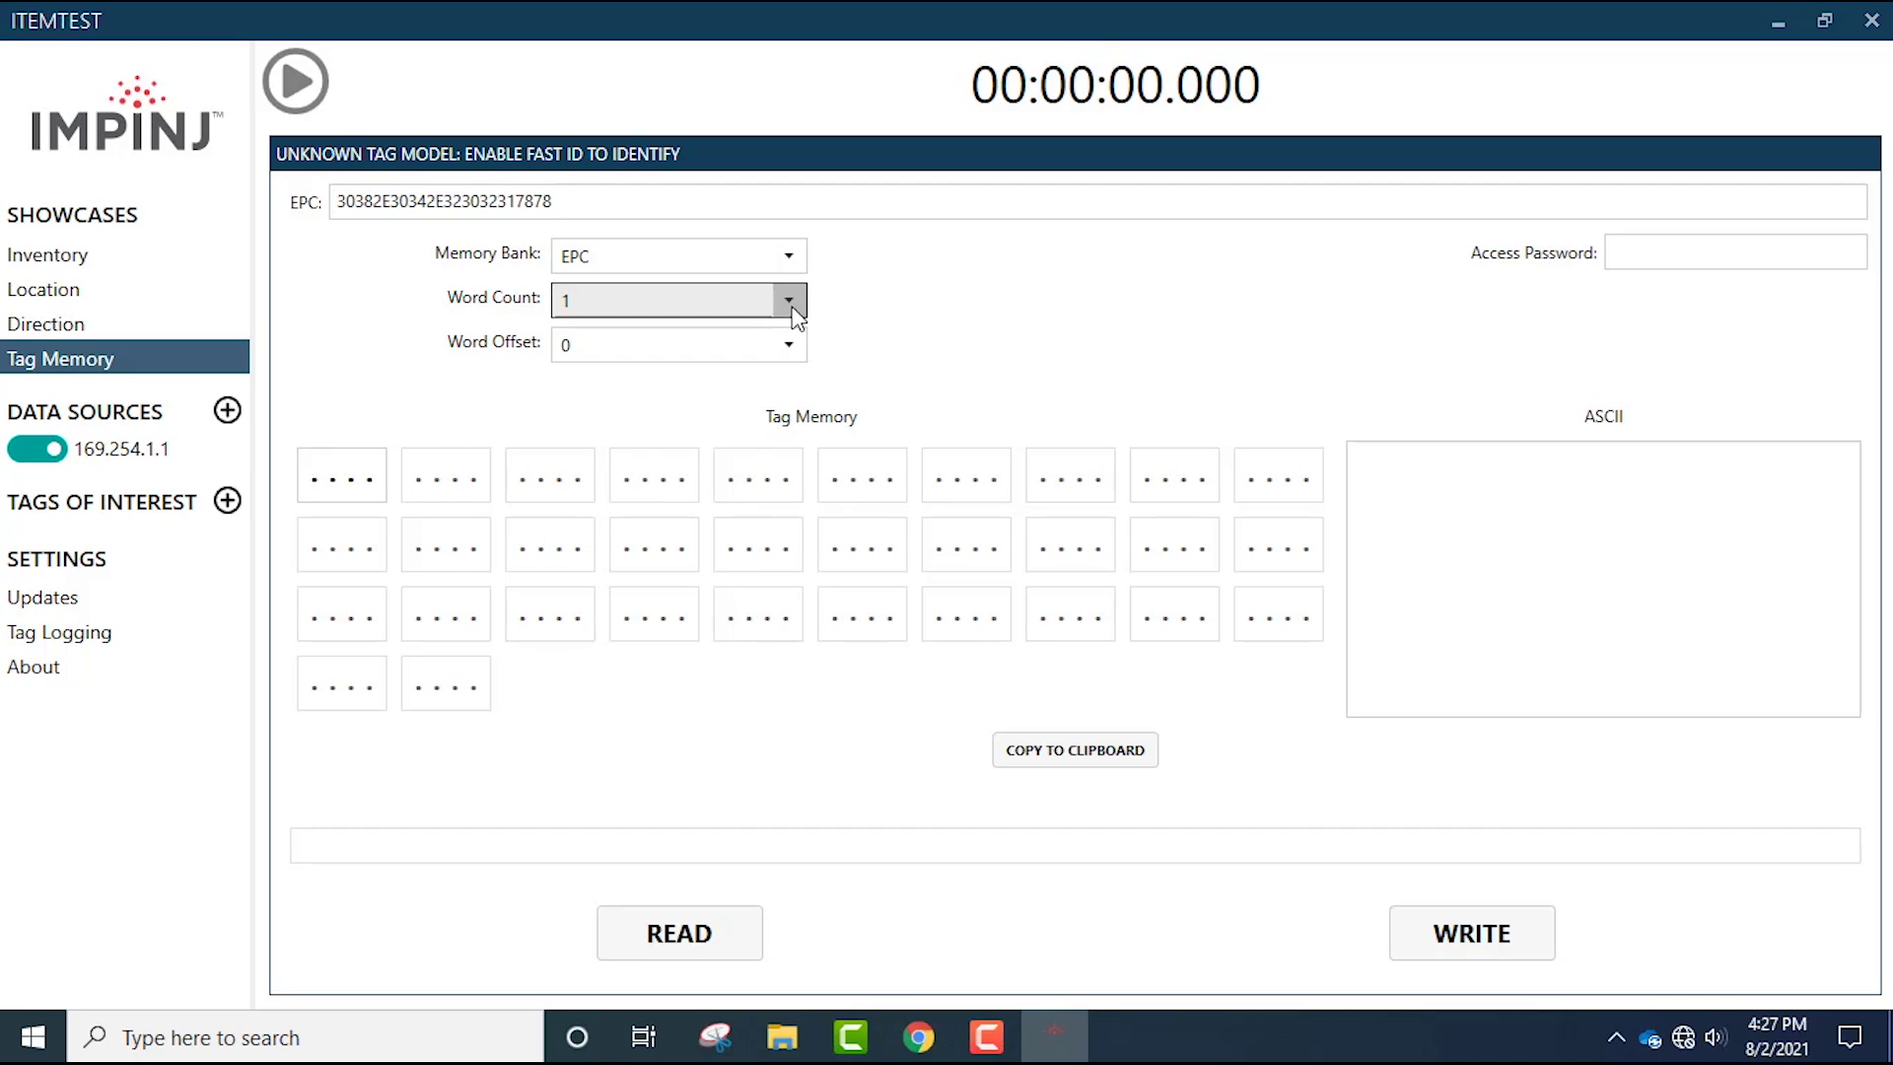
pyautogui.click(789, 345)
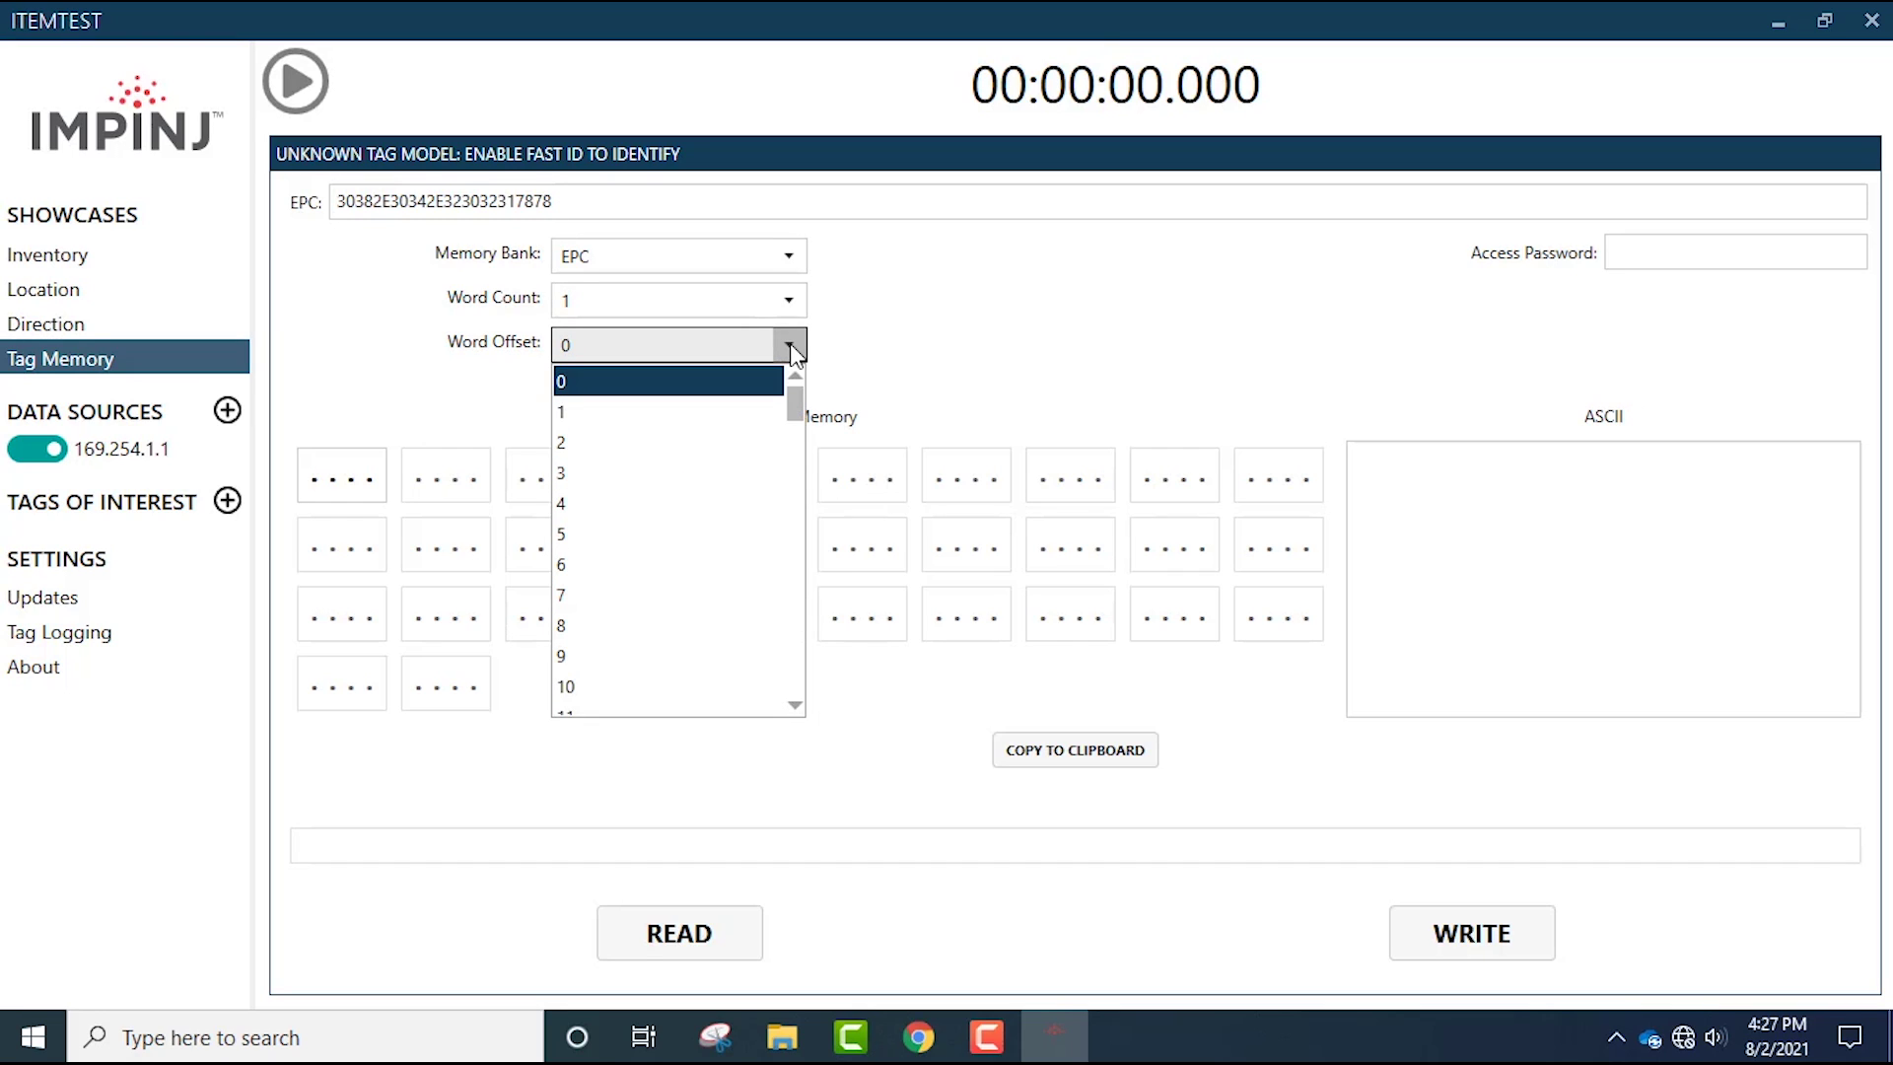
pyautogui.click(790, 344)
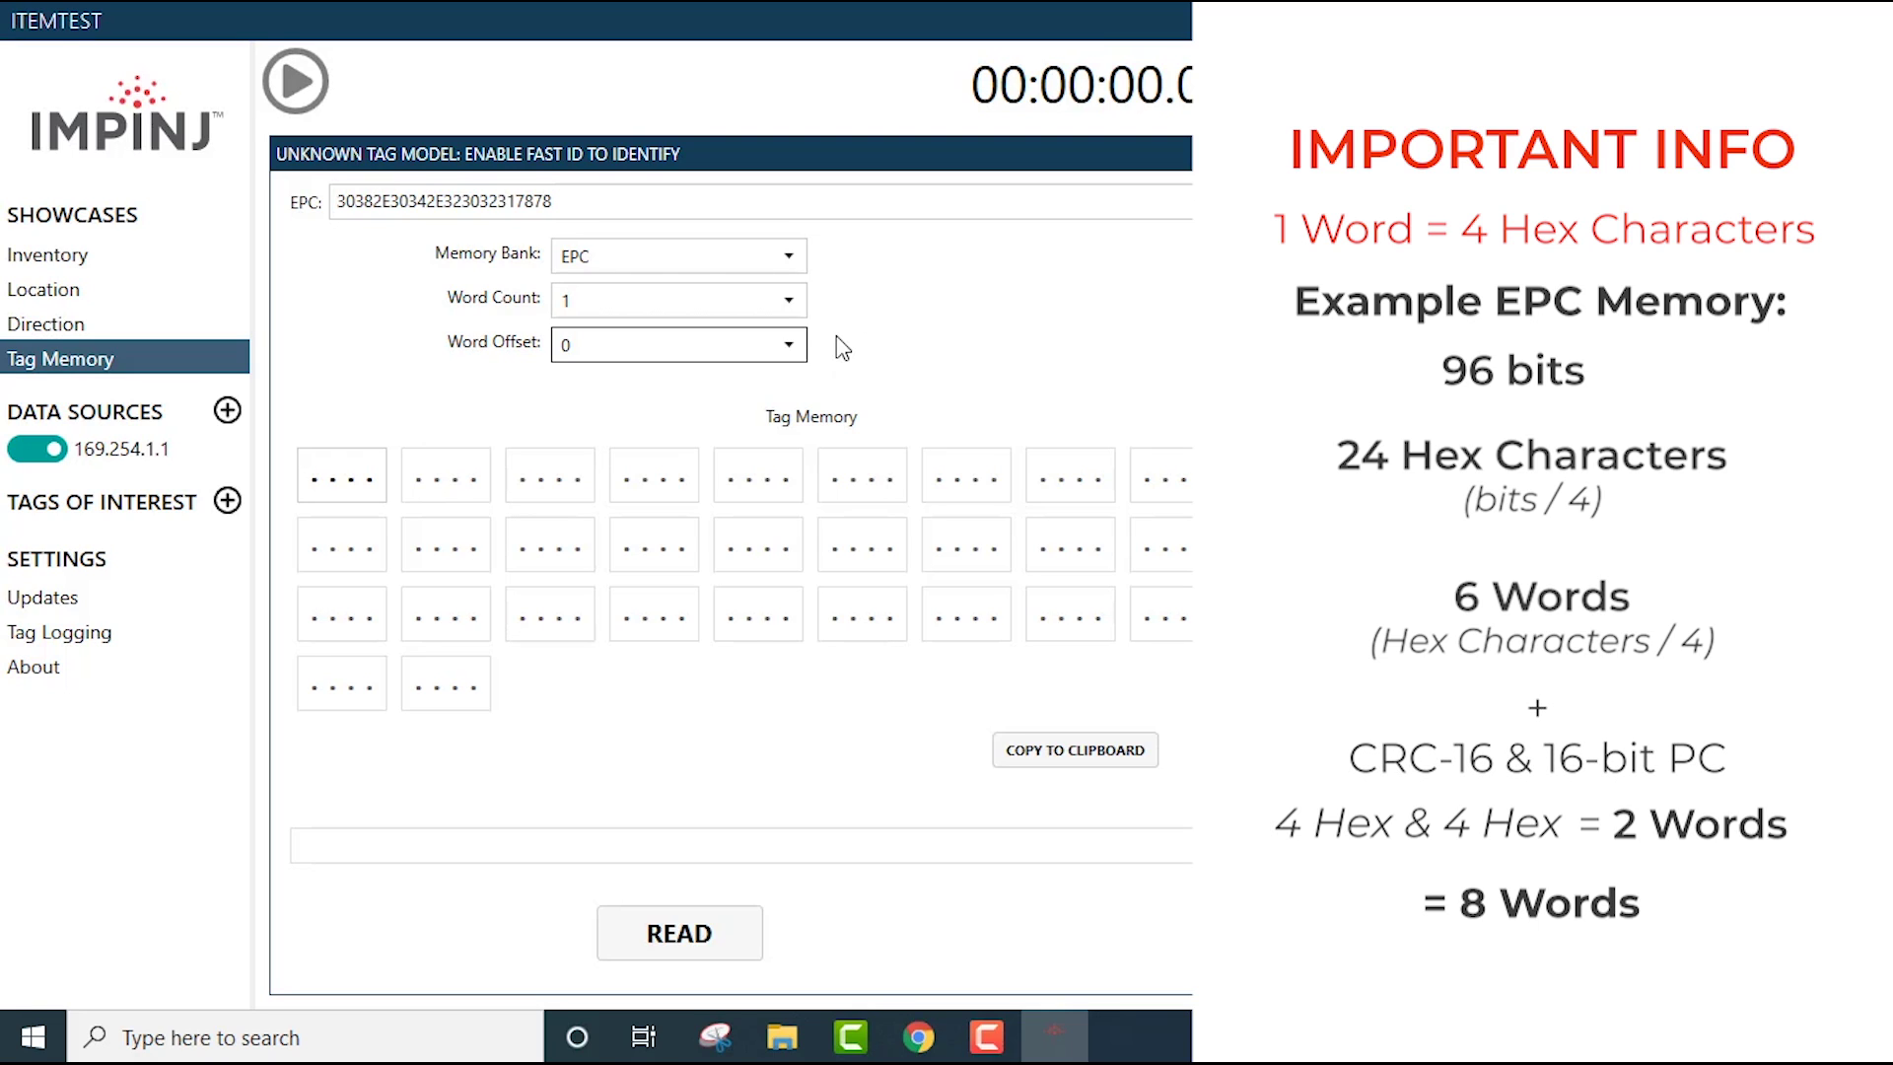
# Set the word count to 8 and read the tag's EPC memory bank.
pyautogui.click(791, 301)
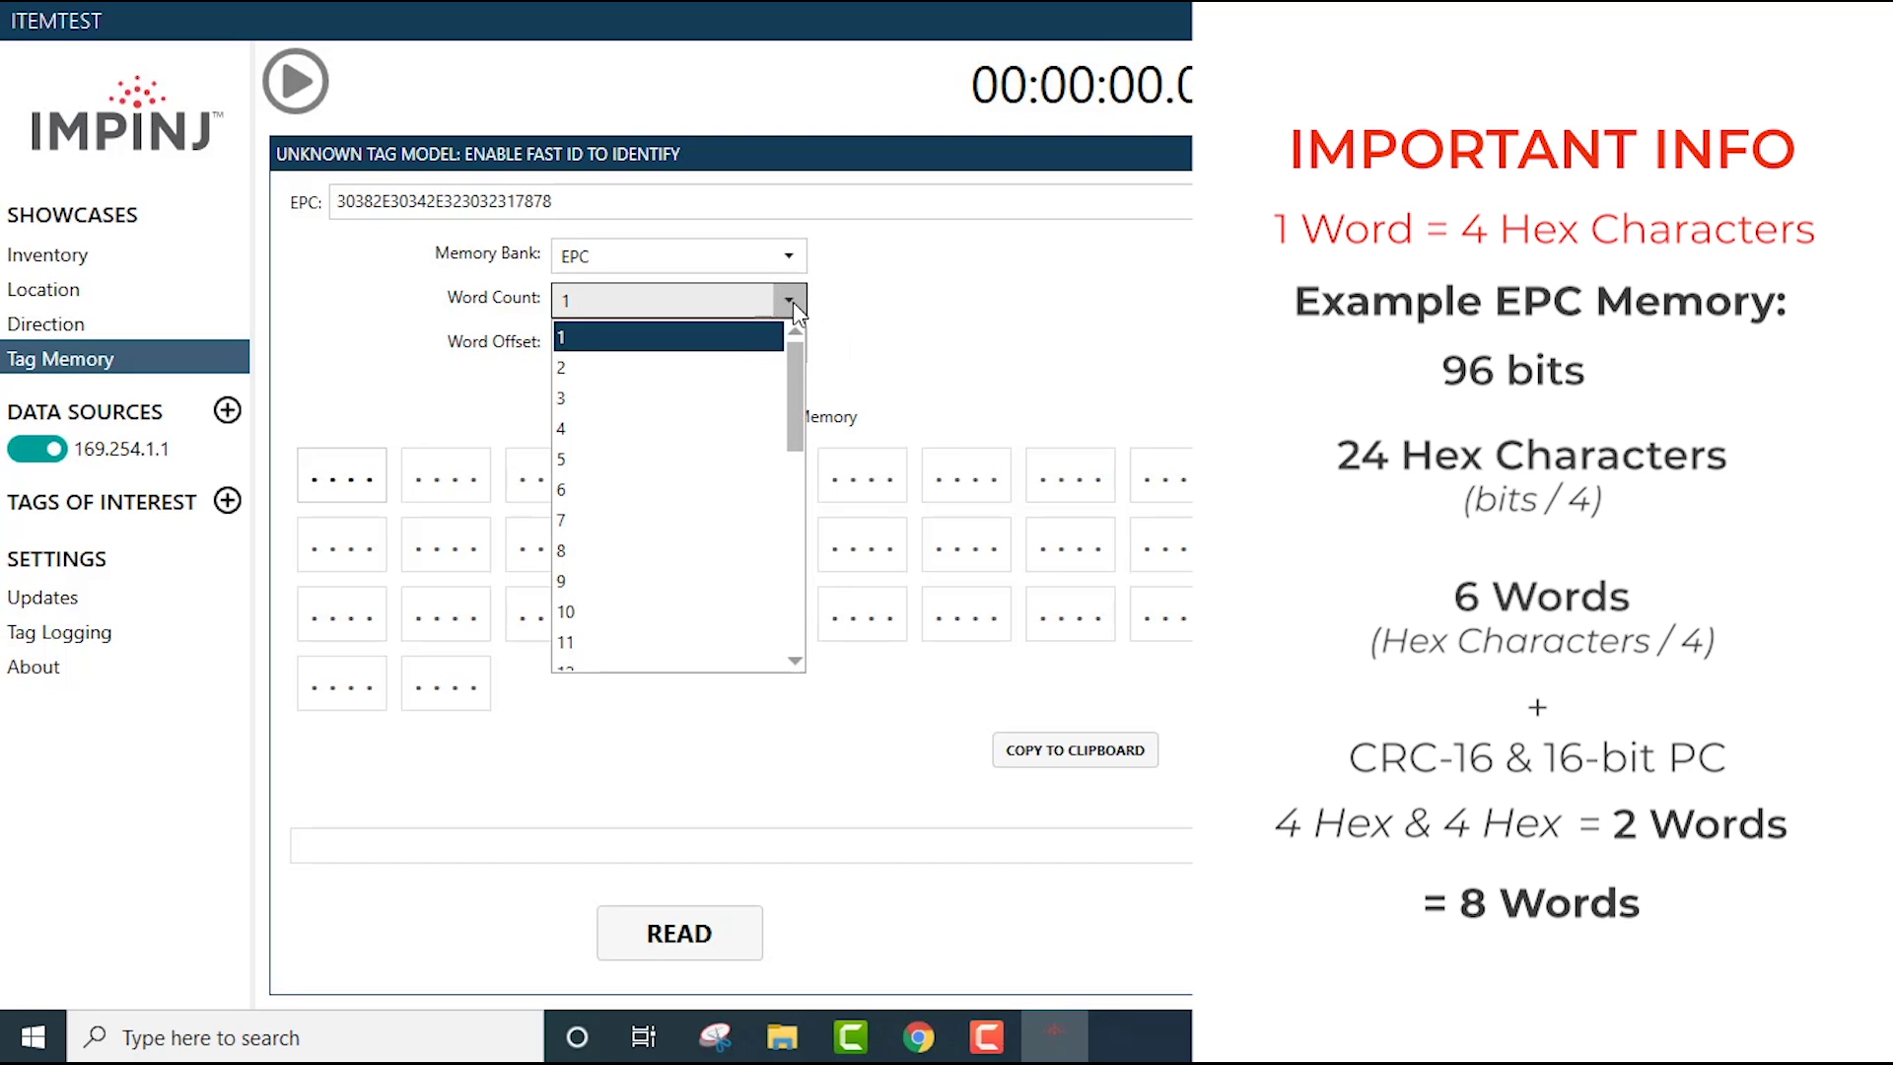
pyautogui.click(629, 550)
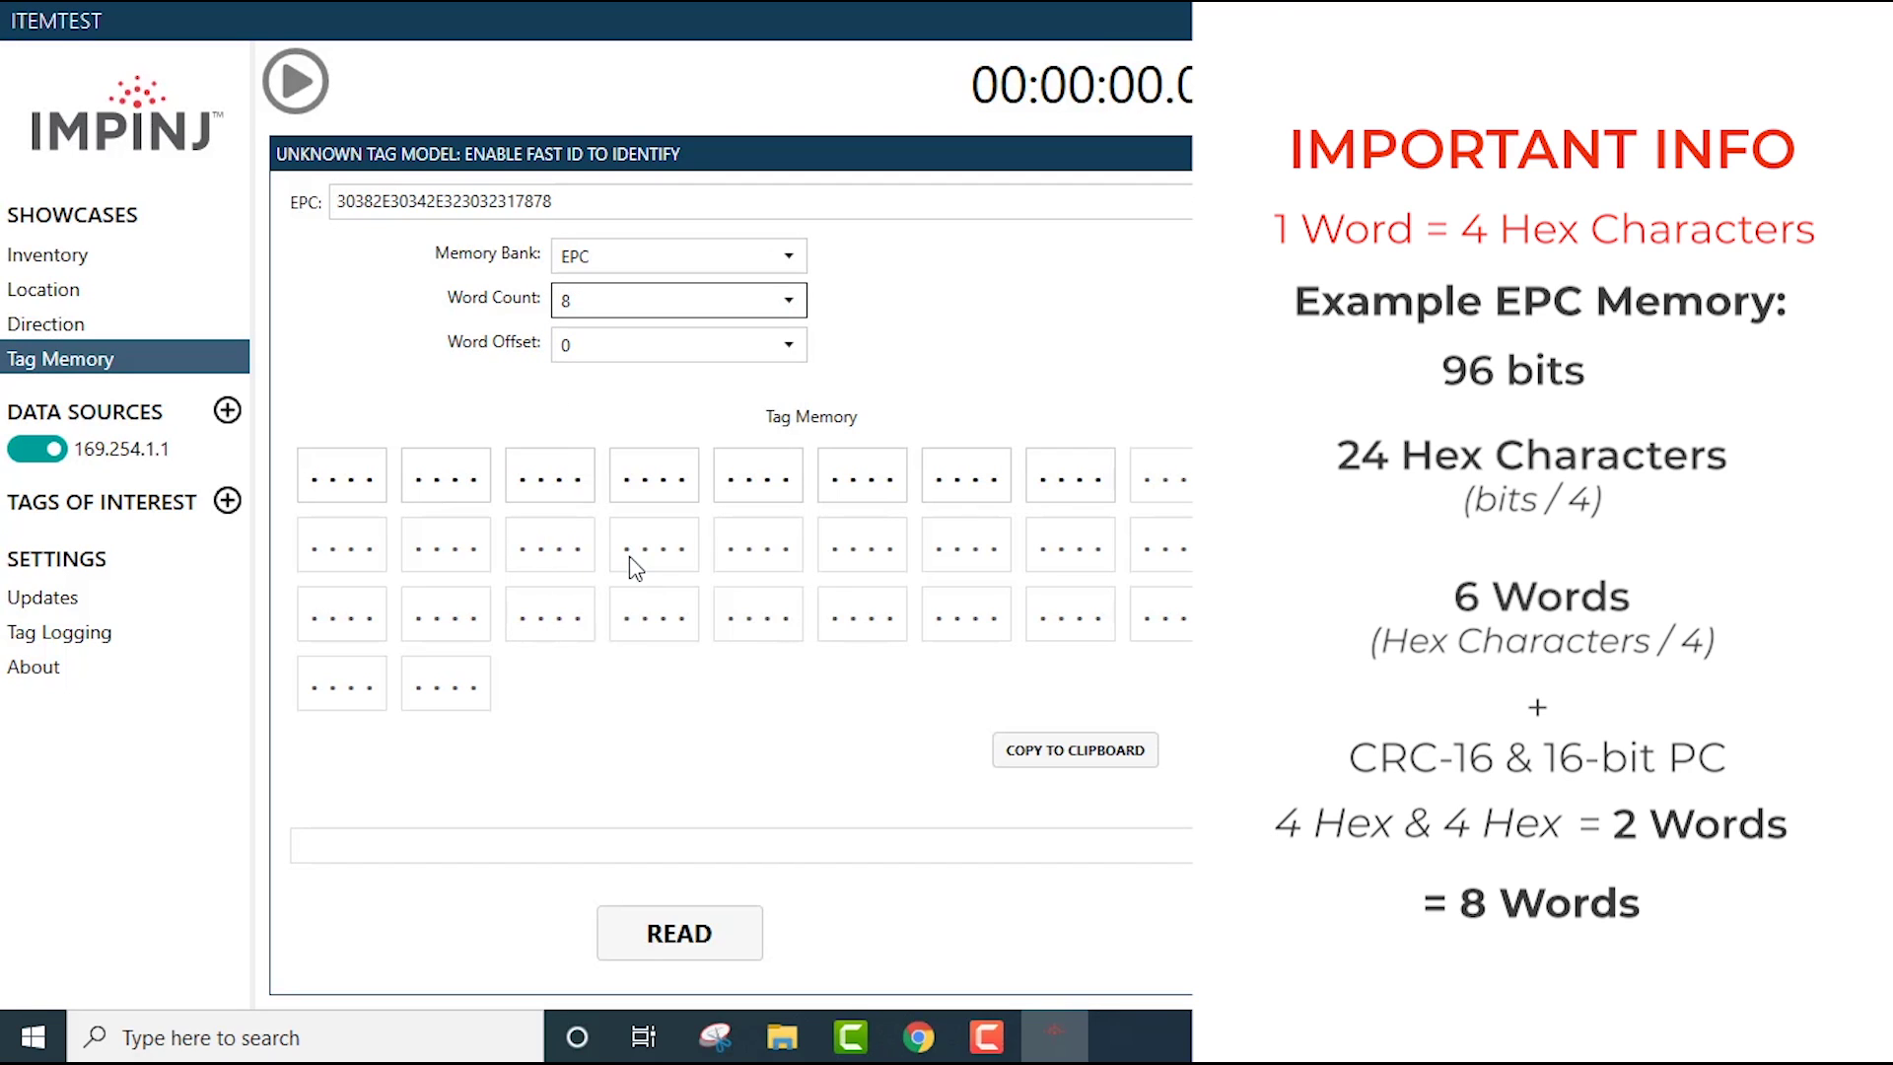
pyautogui.click(623, 955)
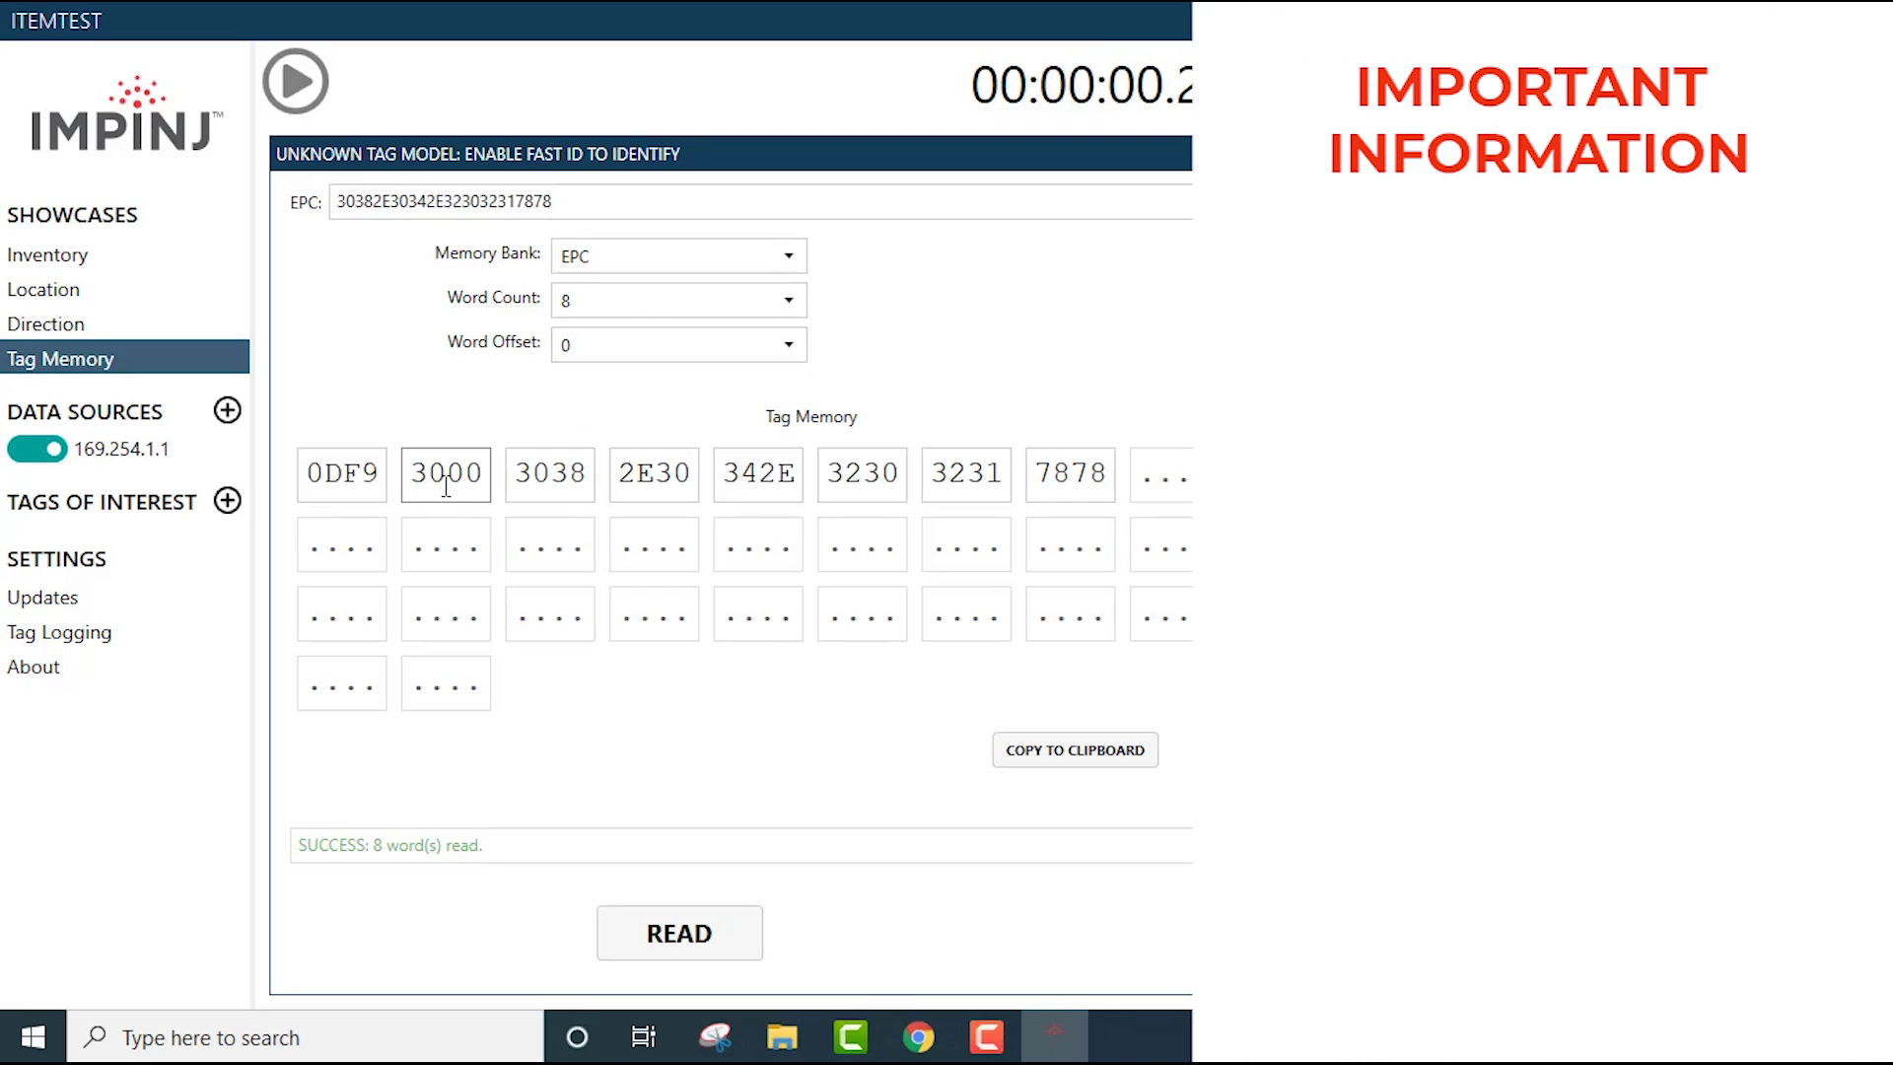
# Set the word offset to 2 and try to read the tag's EPC memory bank.
pyautogui.click(800, 341)
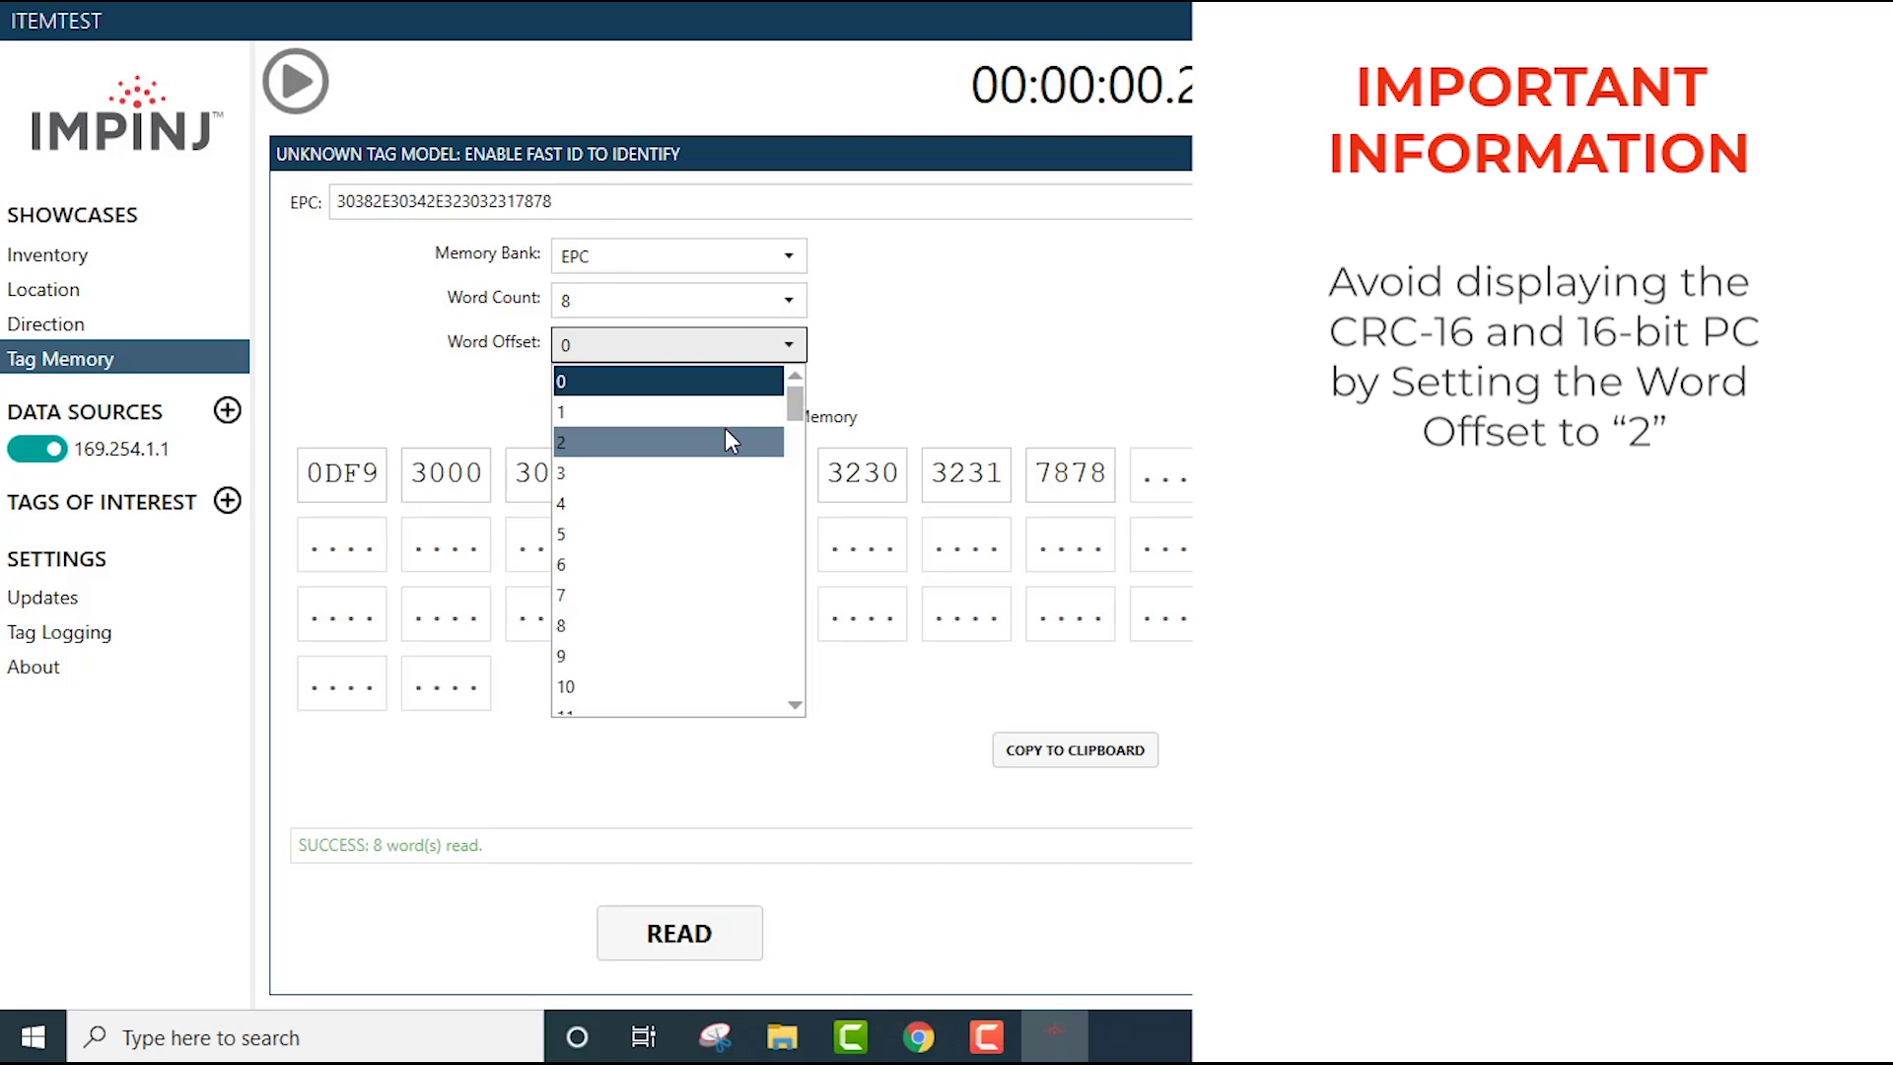
pyautogui.click(725, 430)
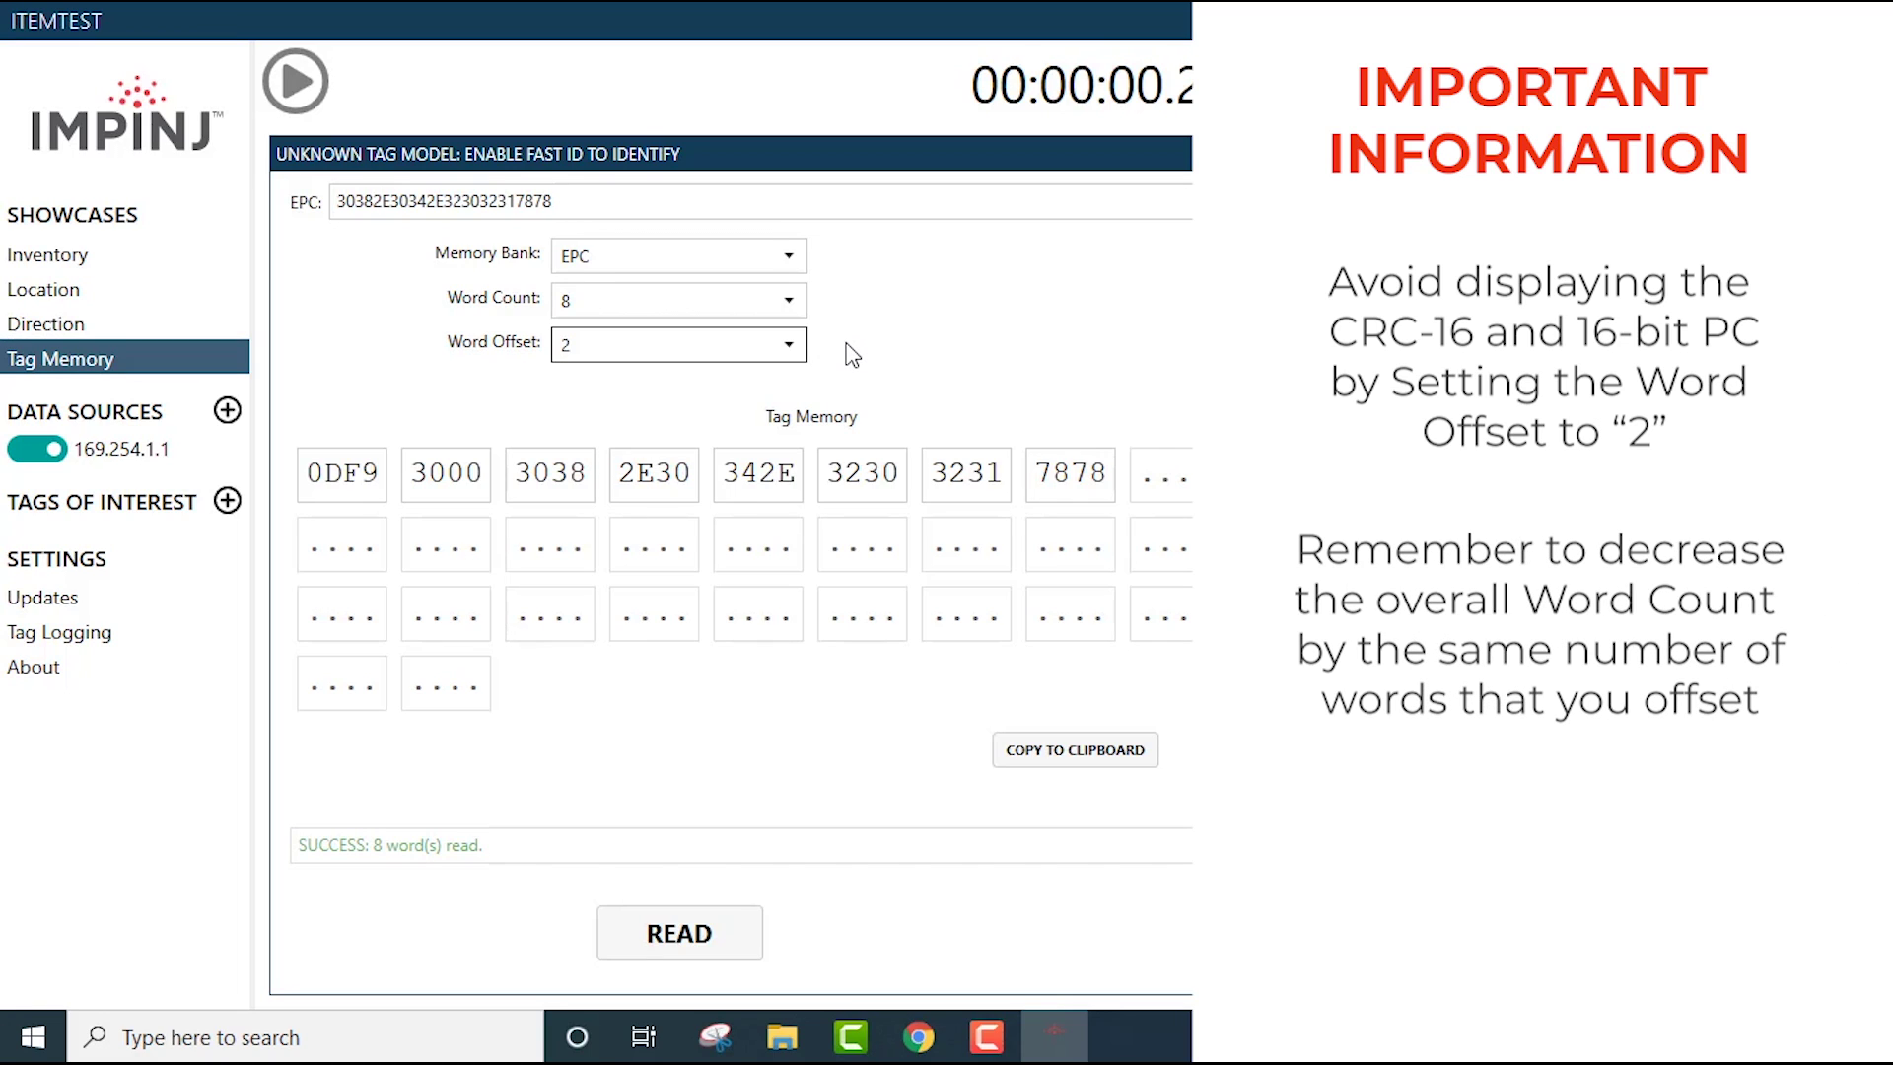
pyautogui.click(711, 932)
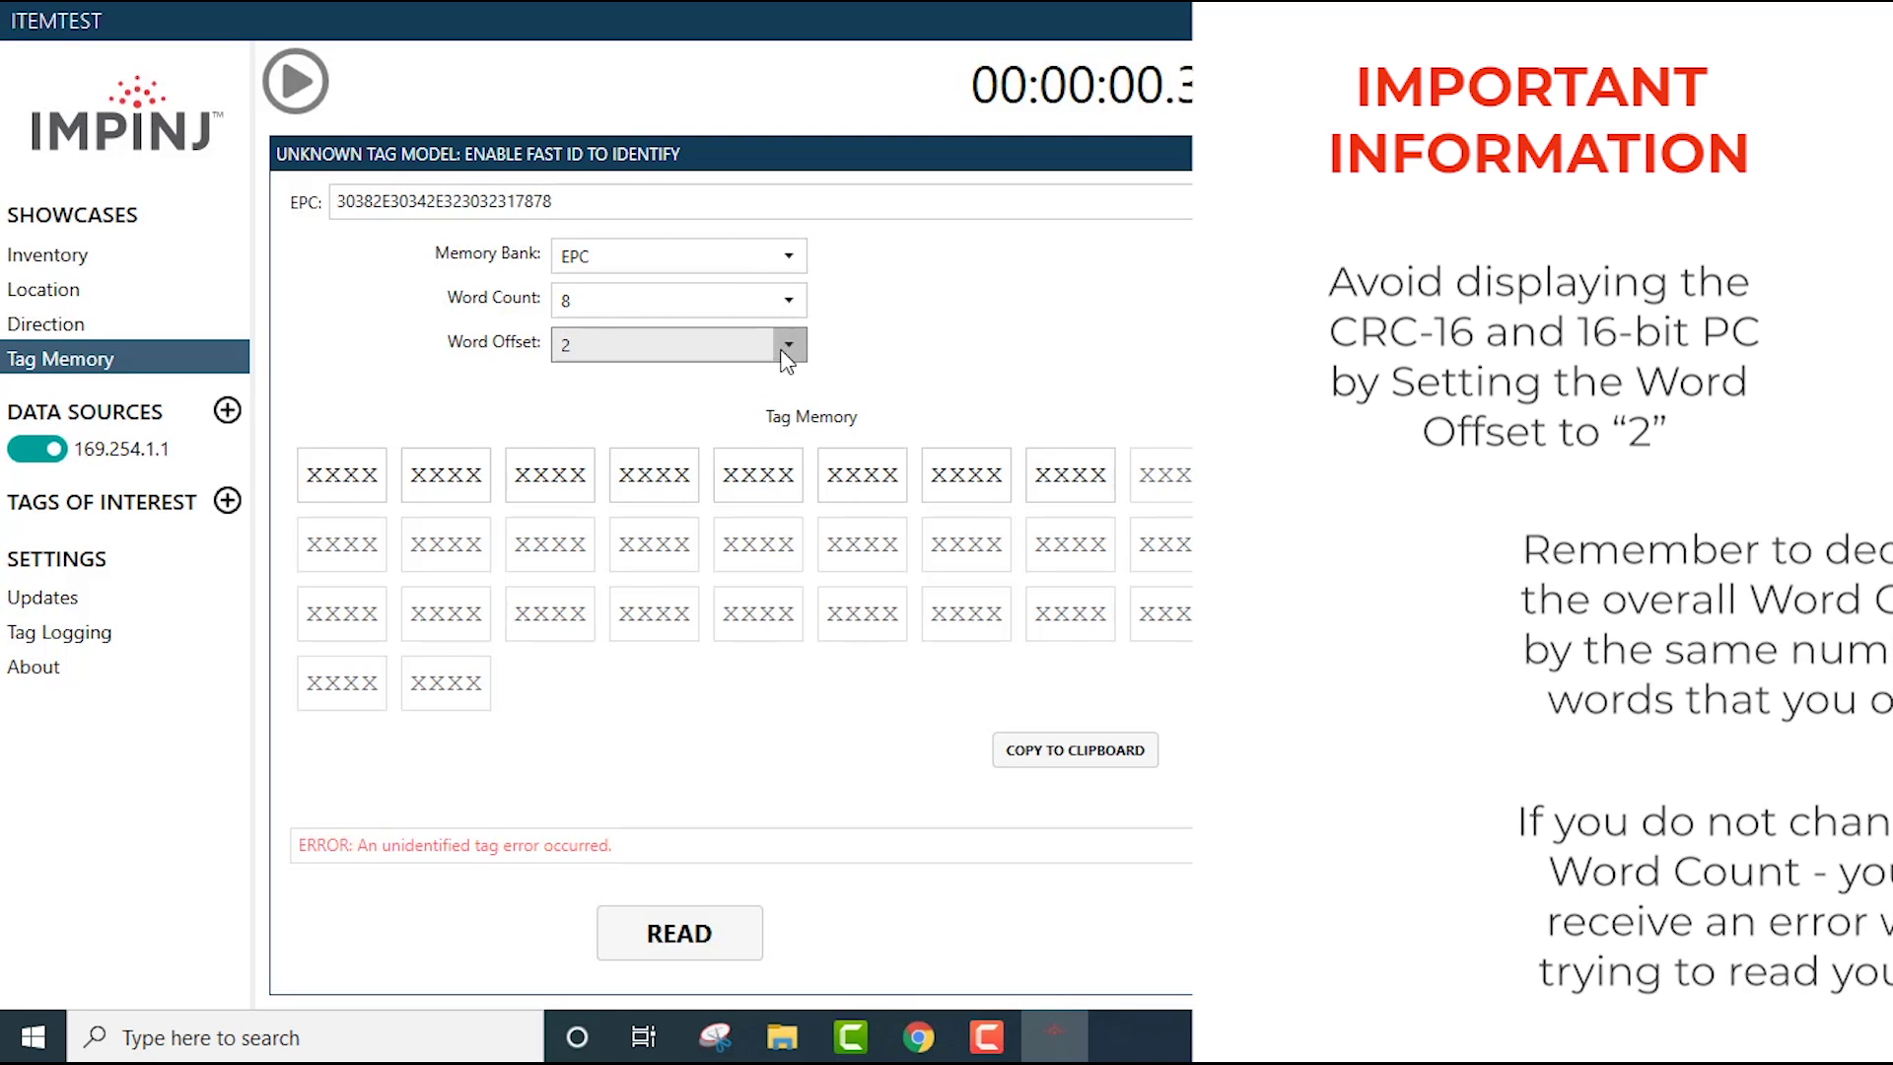
# Reduce the word count to 6 and read the tag's EPC memory bank again.
pyautogui.click(787, 304)
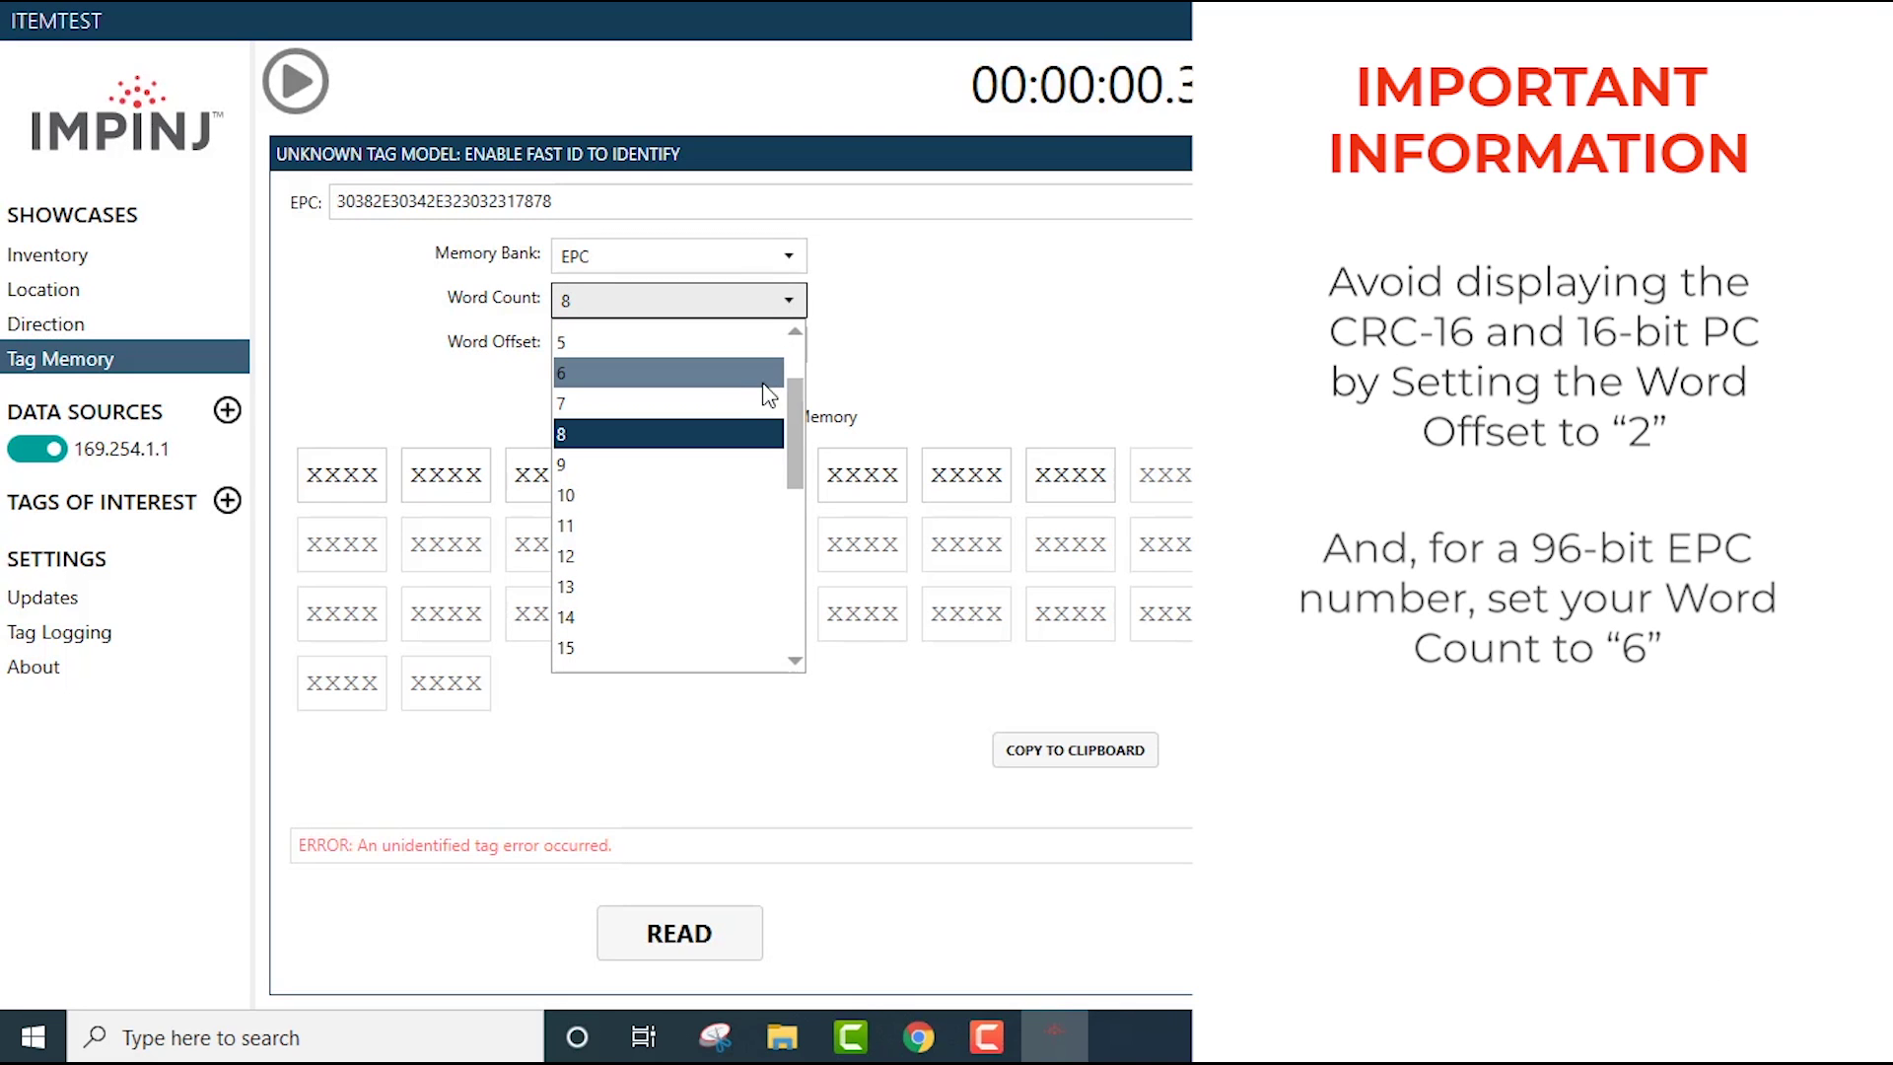
pyautogui.click(720, 372)
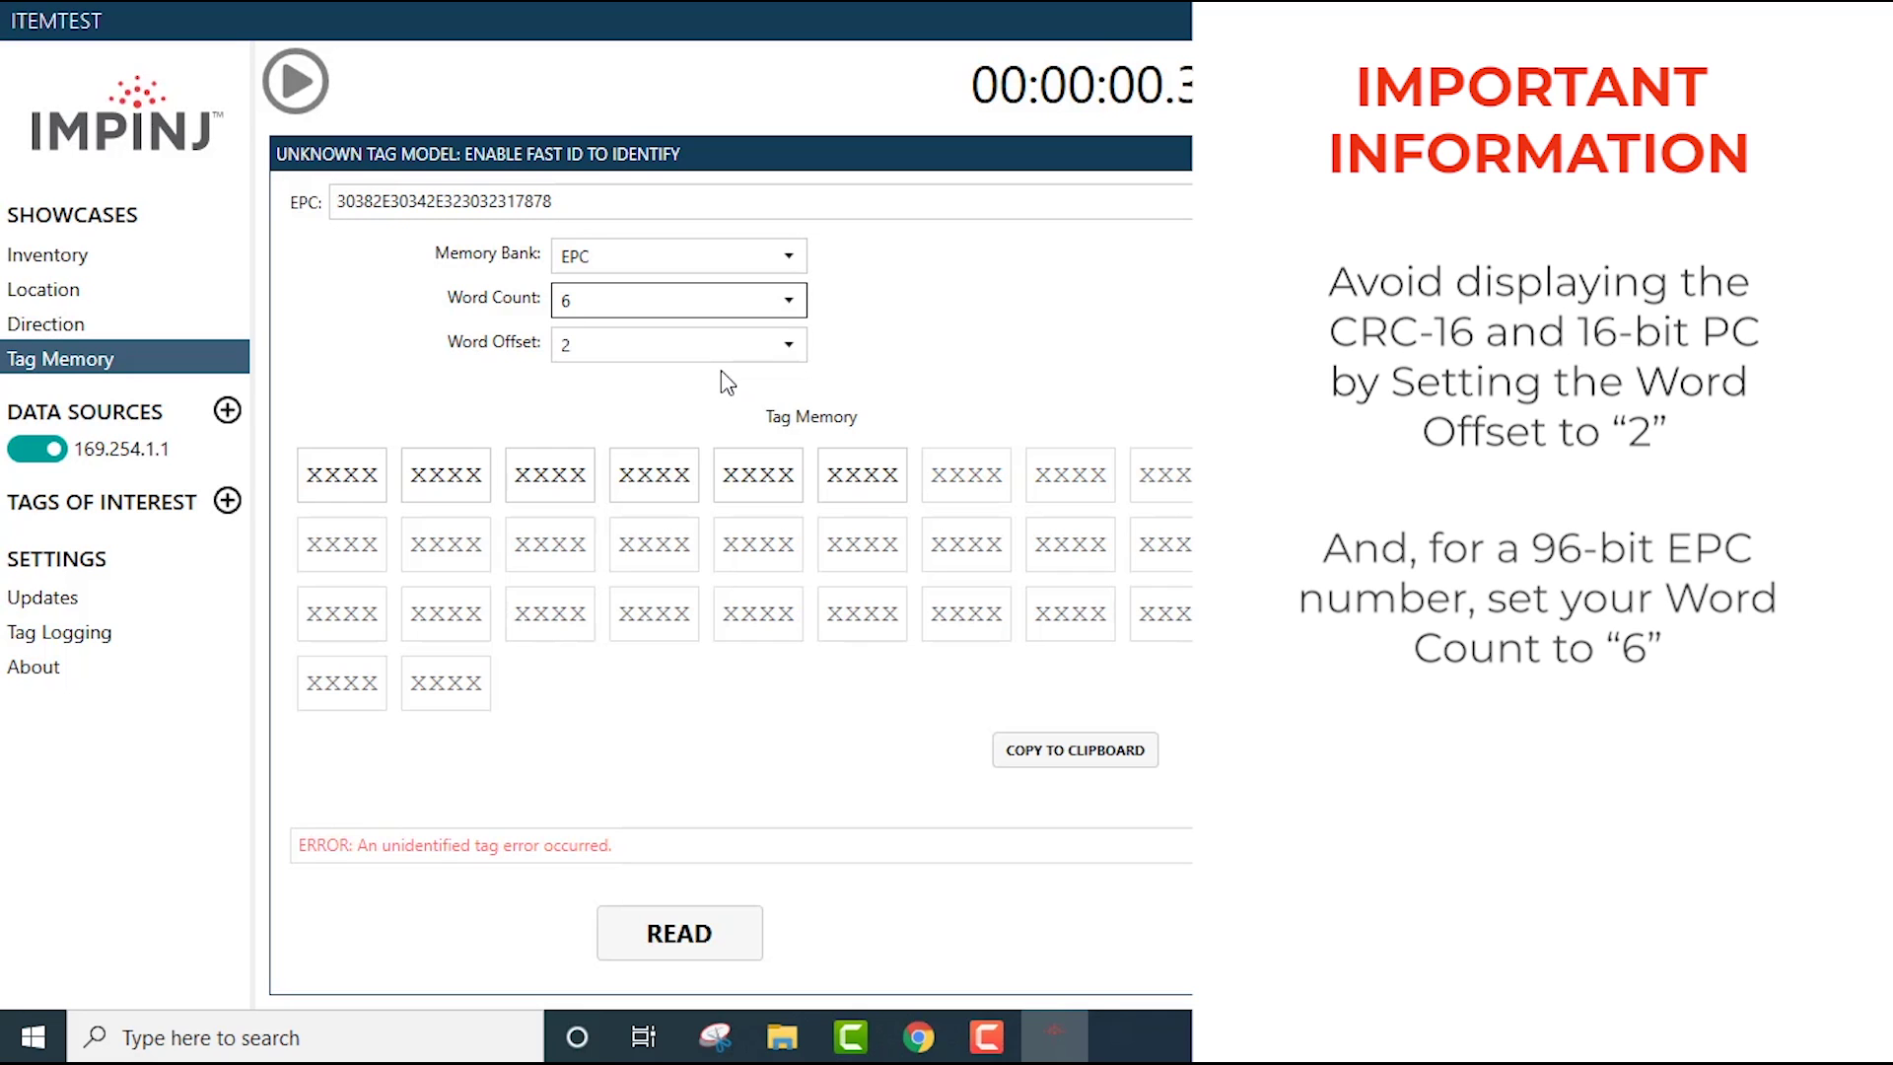
pyautogui.click(656, 935)
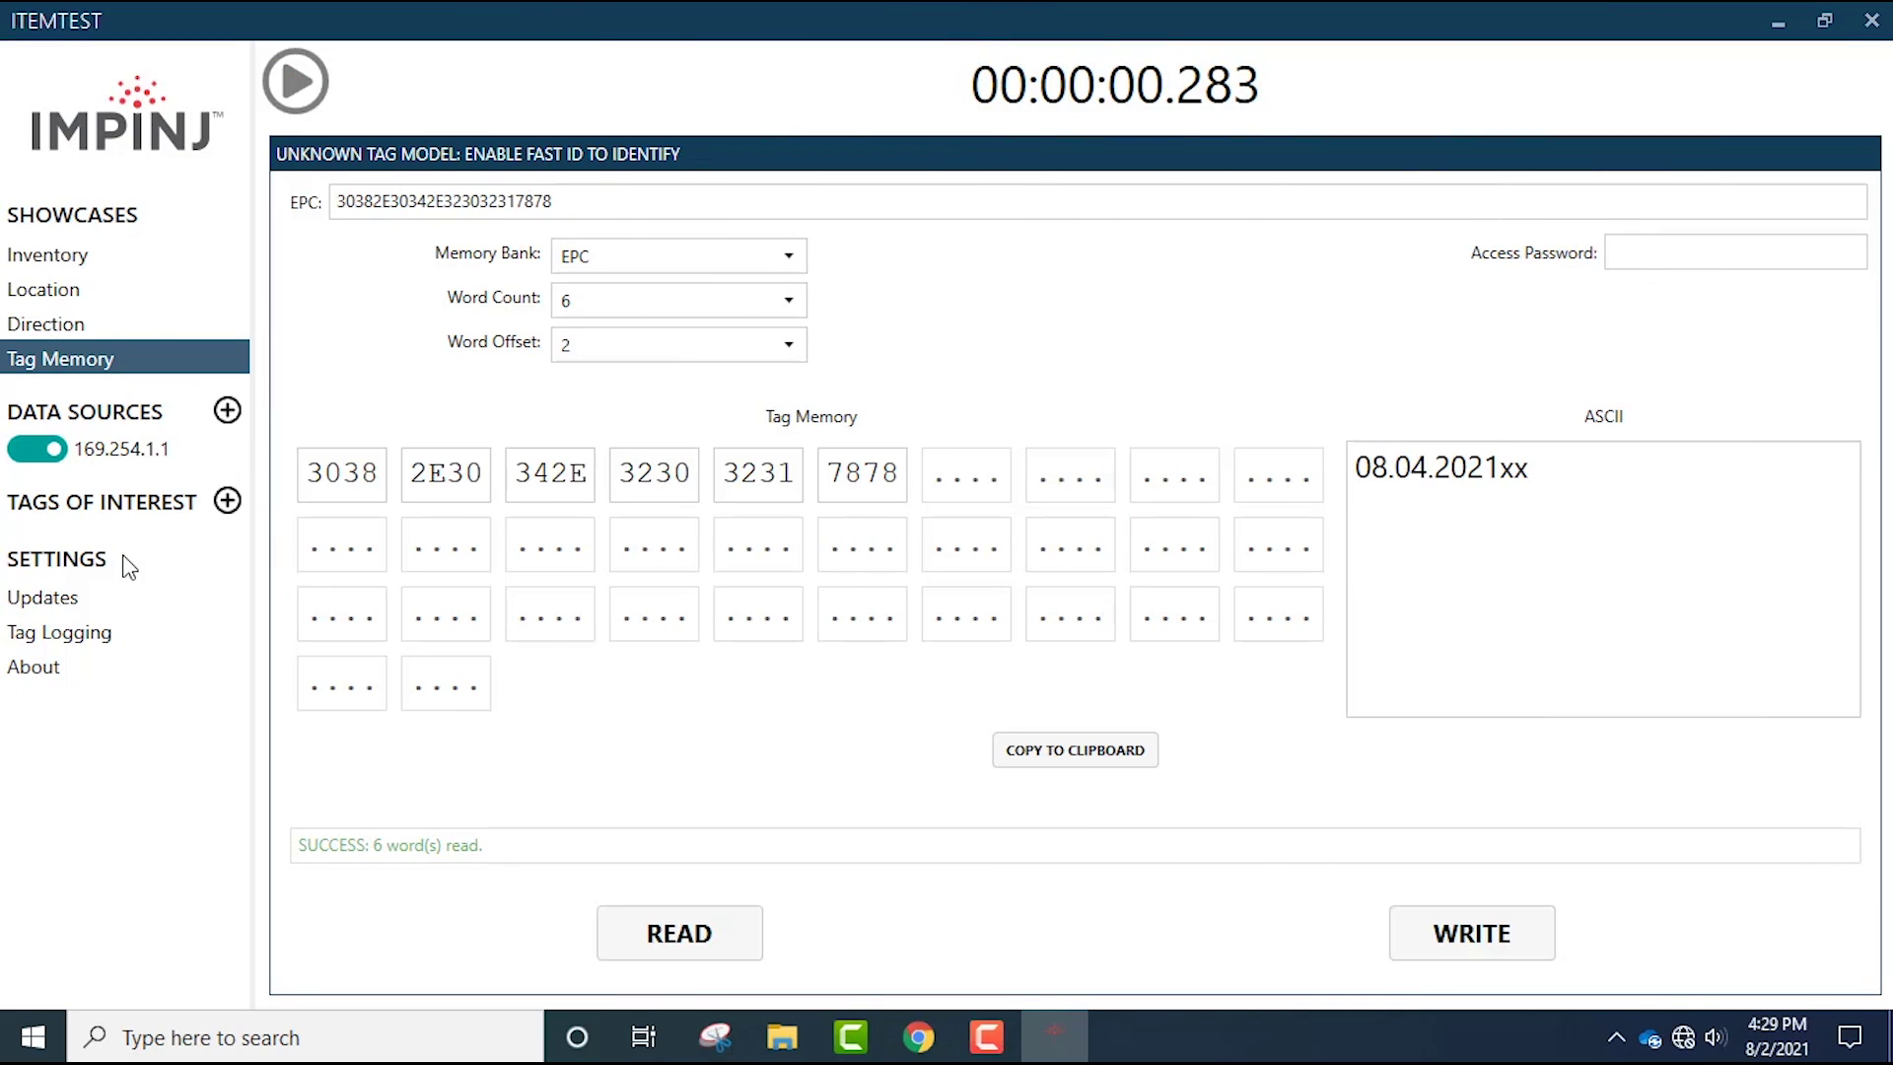
# View the Updates, Tag Logging and About pages, and look at the file chooser for adding tags of interest without loading a file.
pyautogui.click(98, 609)
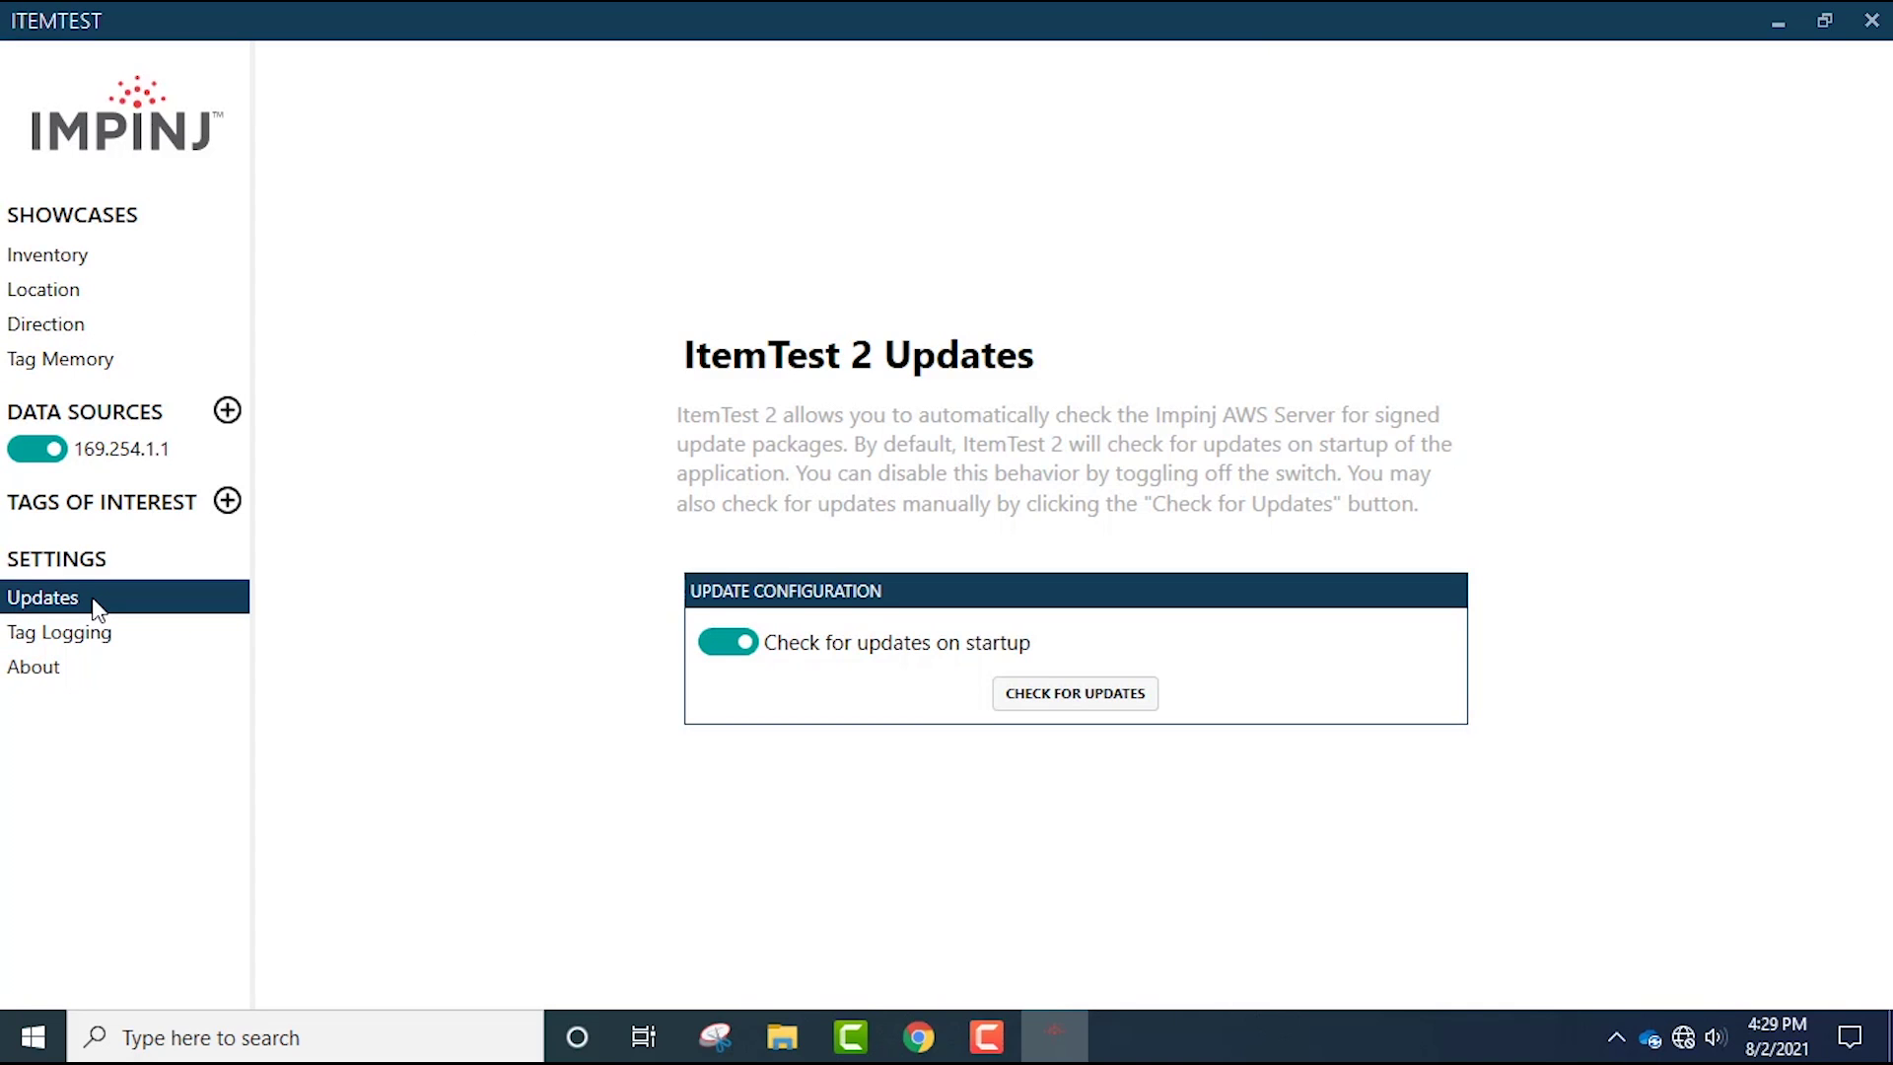
pyautogui.click(99, 639)
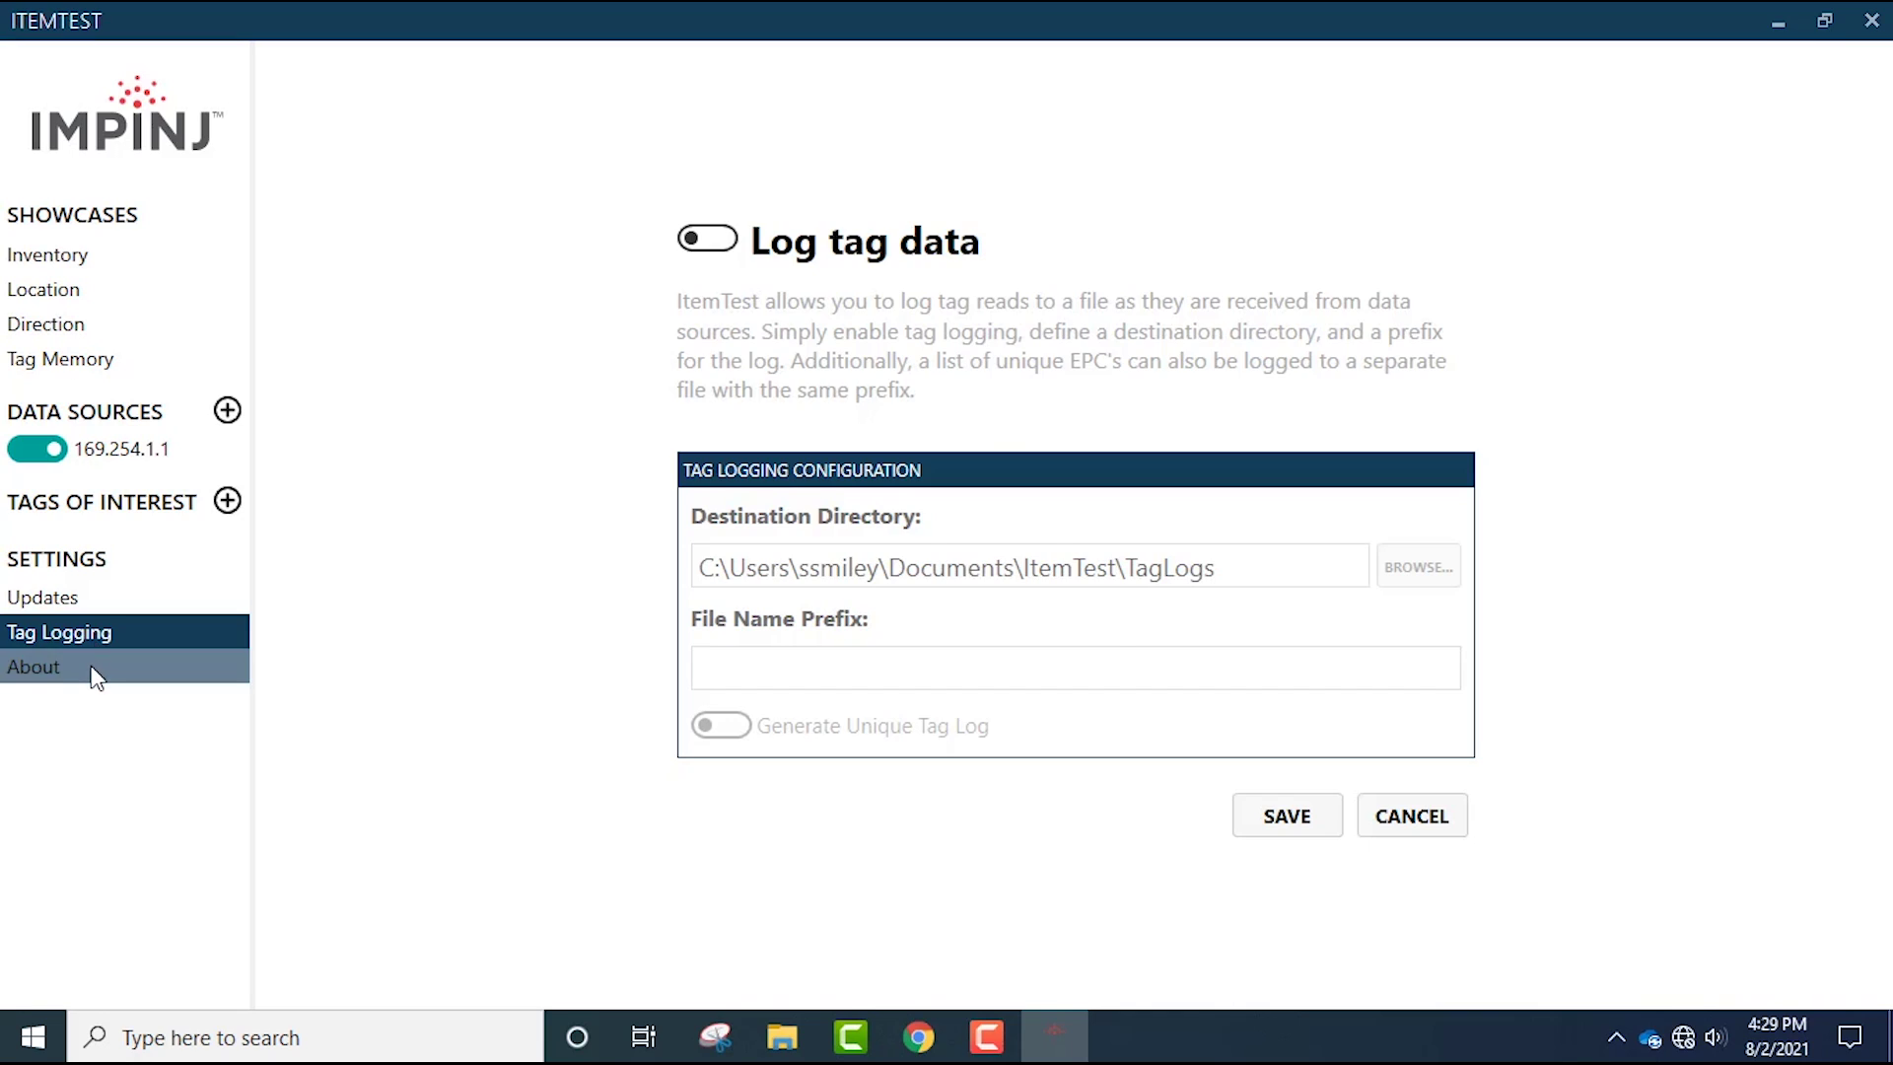
pyautogui.click(95, 675)
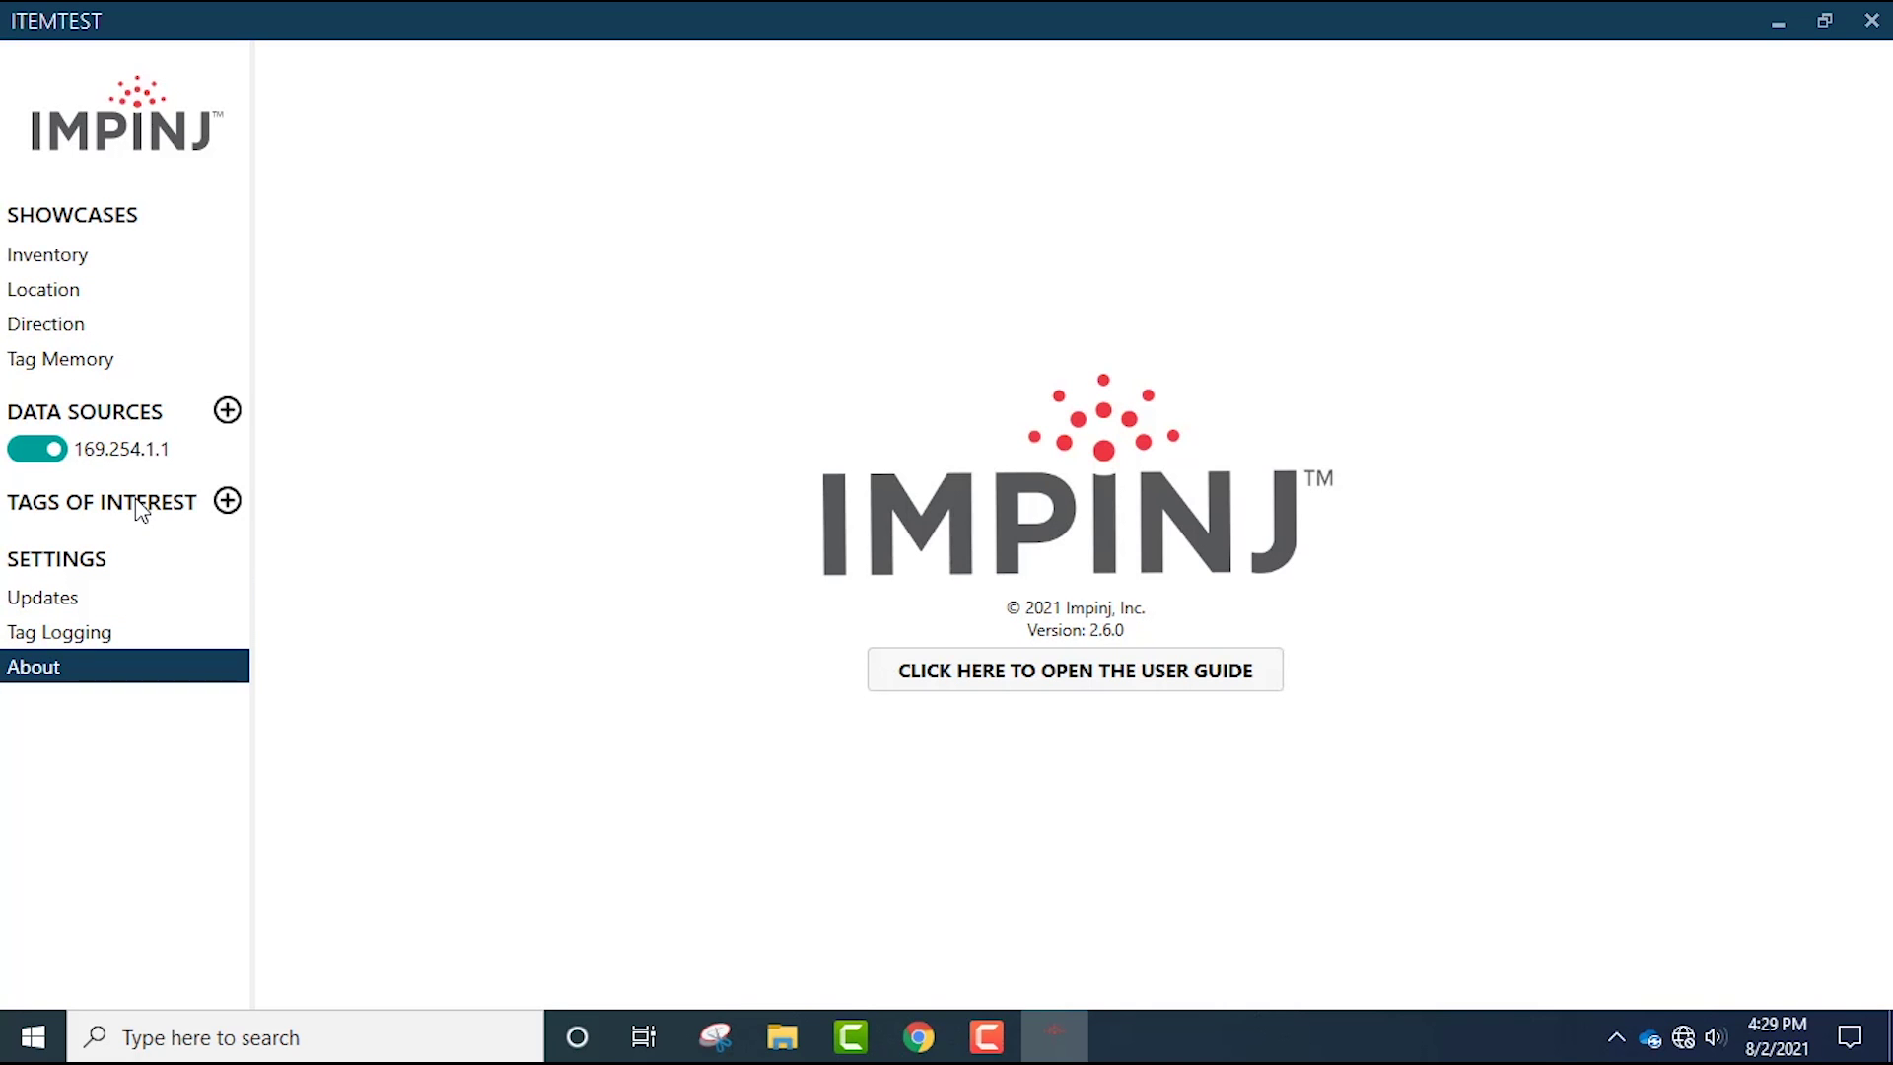
pyautogui.click(227, 503)
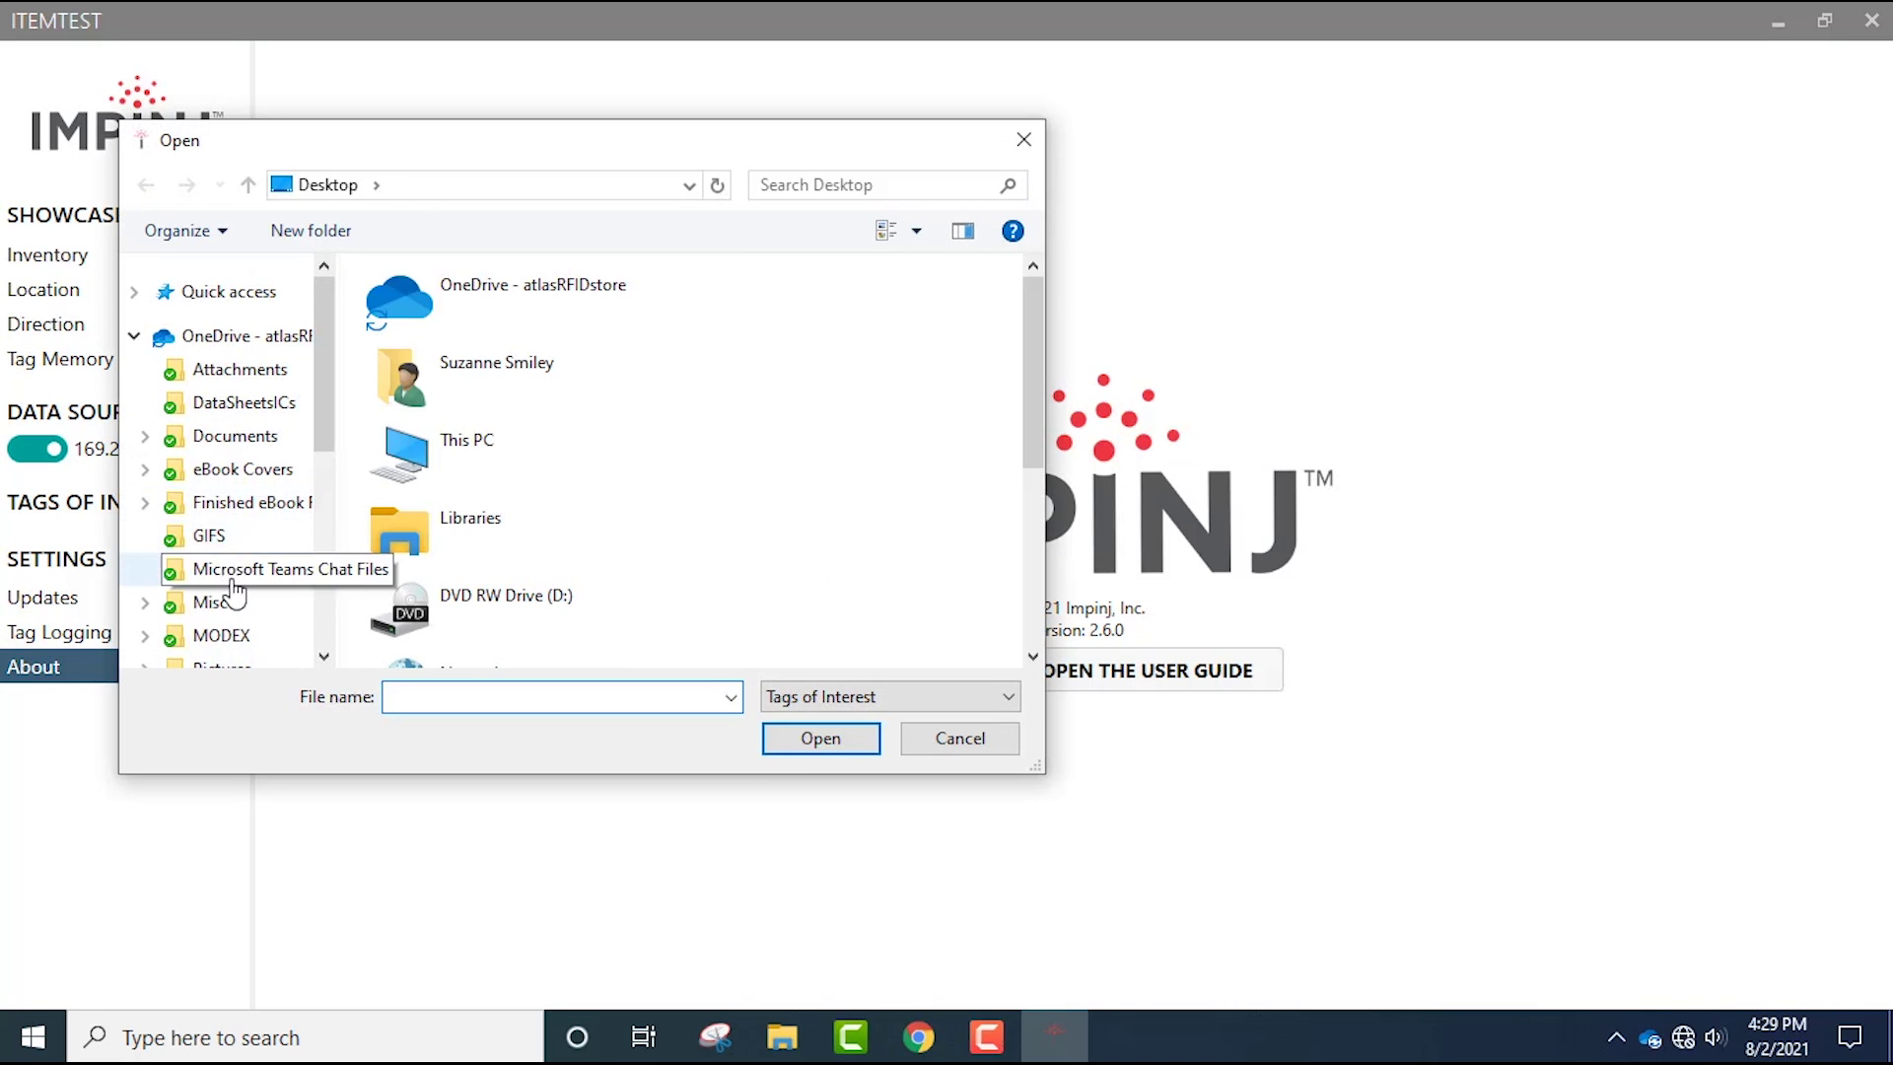
pyautogui.click(938, 737)
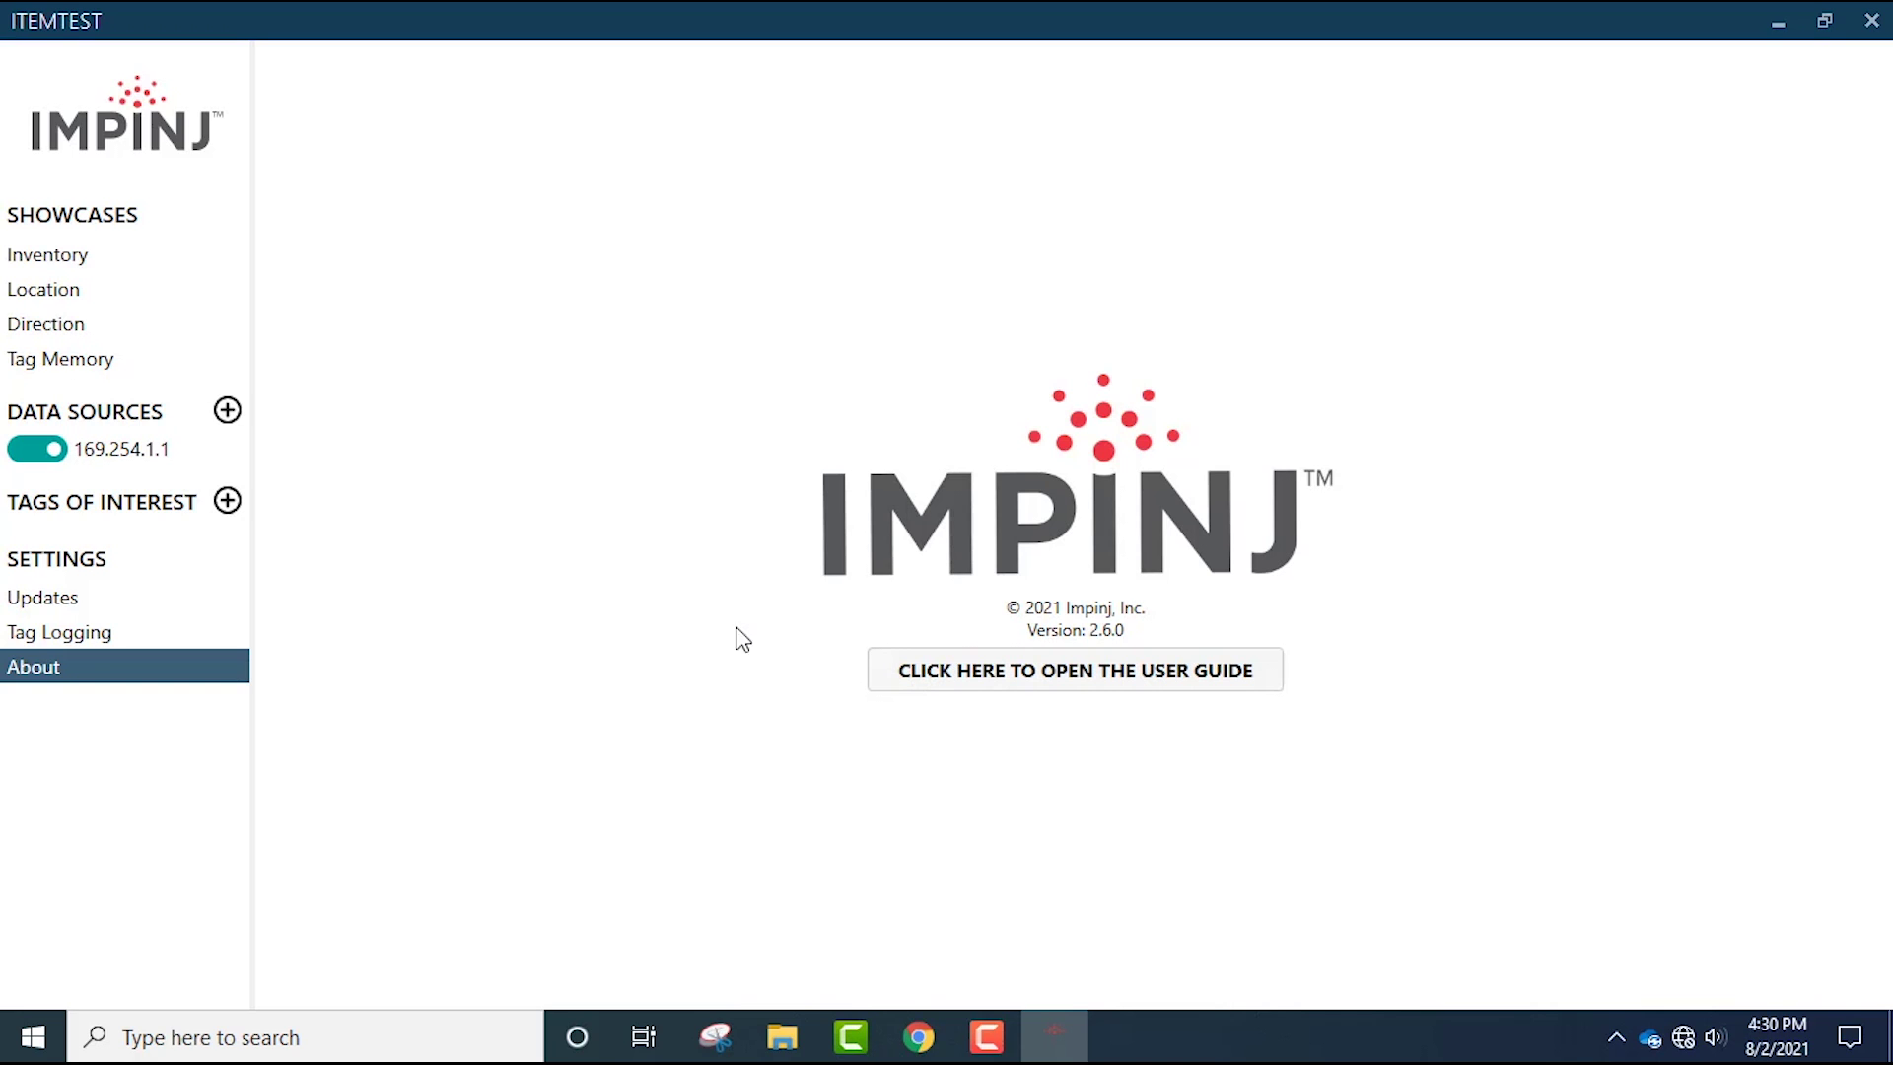
# Return to the Inventory showcase and start a new continuous inventory run.
pyautogui.click(134, 249)
pyautogui.click(293, 96)
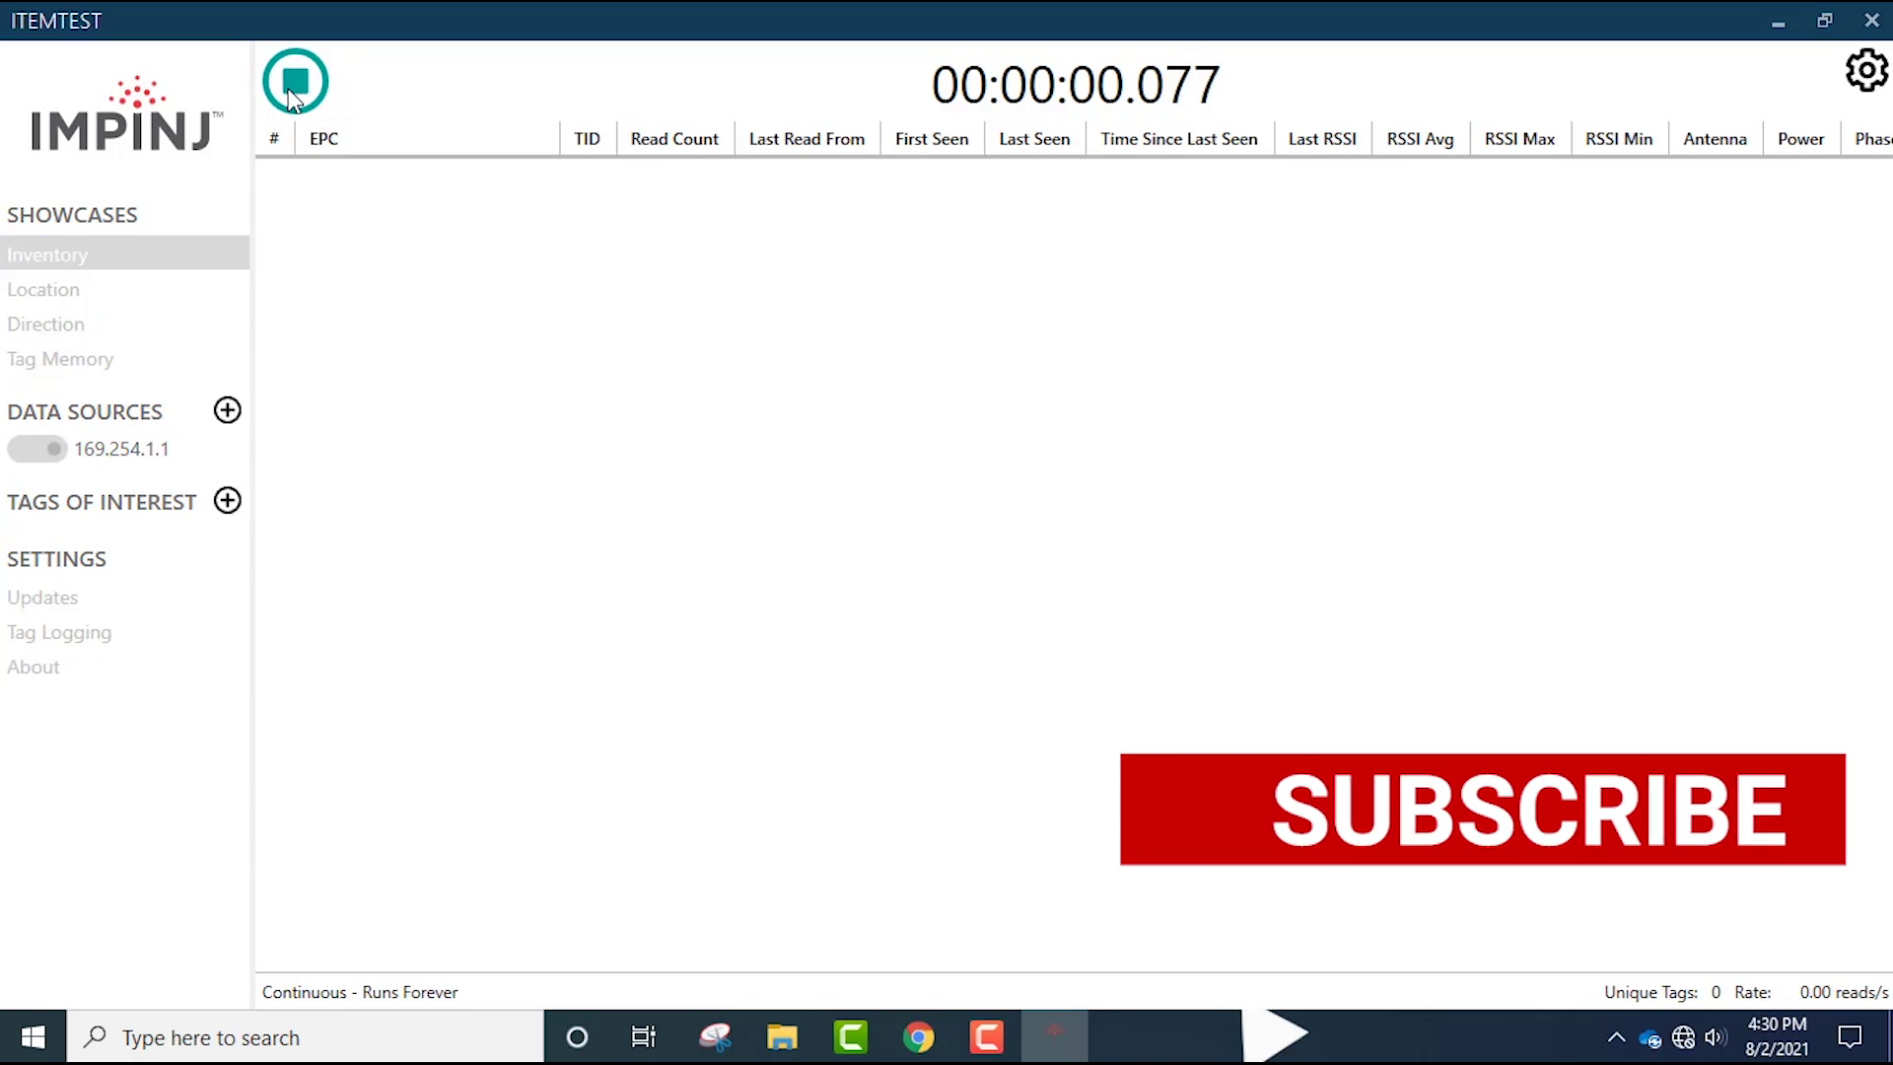